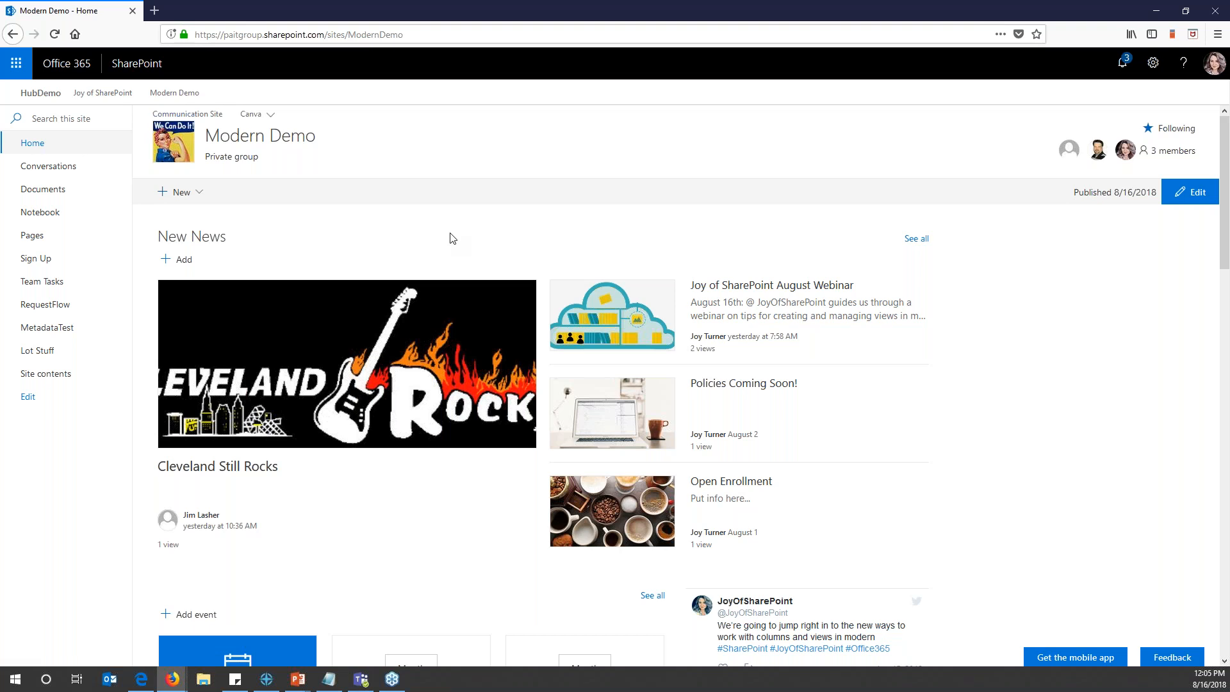
# Open the site's Documents library and review its options for creating and uploading items
pyautogui.click(52, 194)
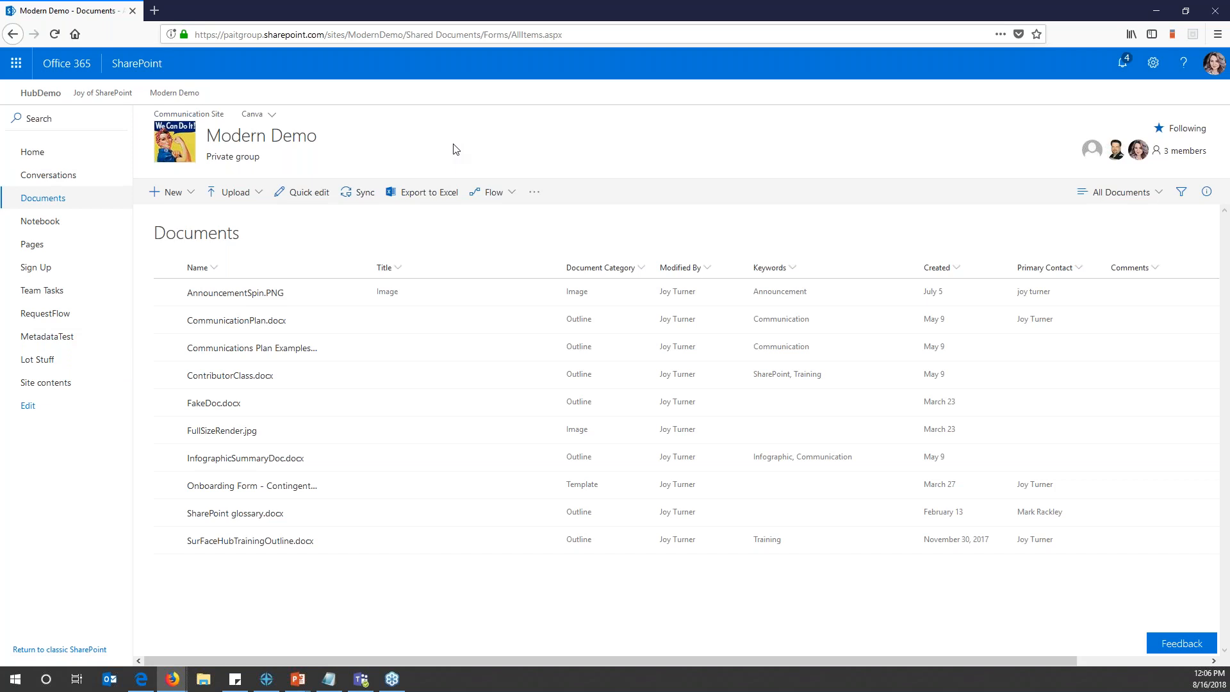
pyautogui.click(190, 193)
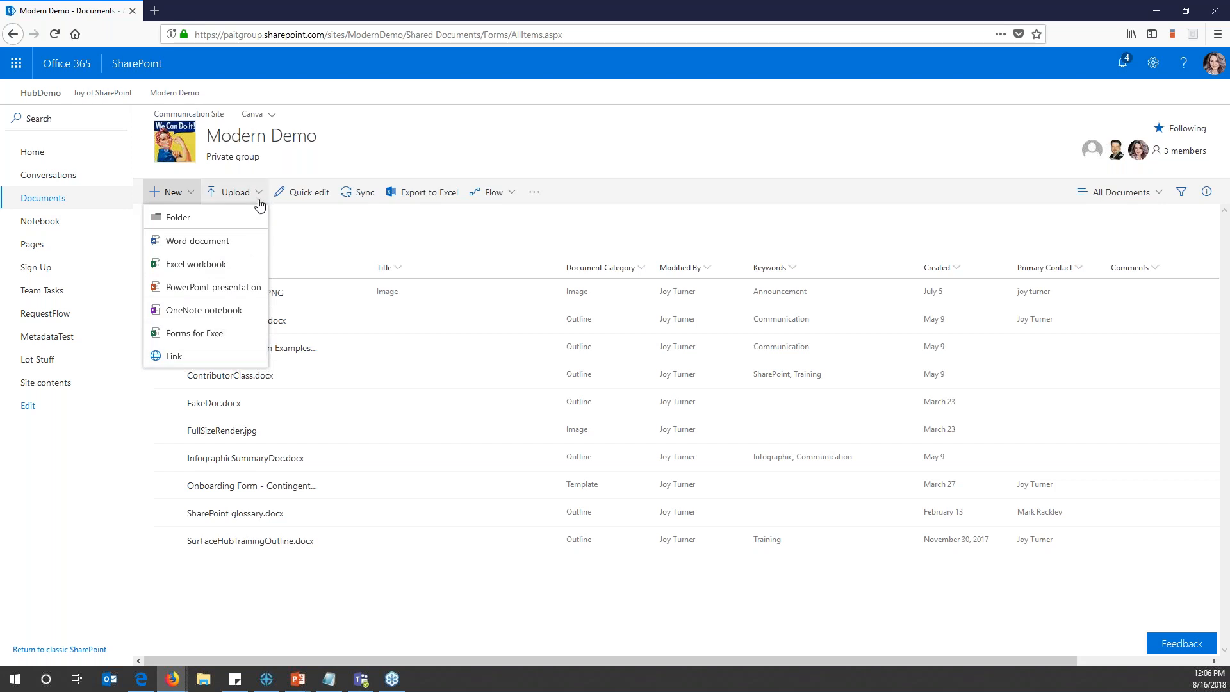
pyautogui.click(259, 210)
pyautogui.click(259, 210)
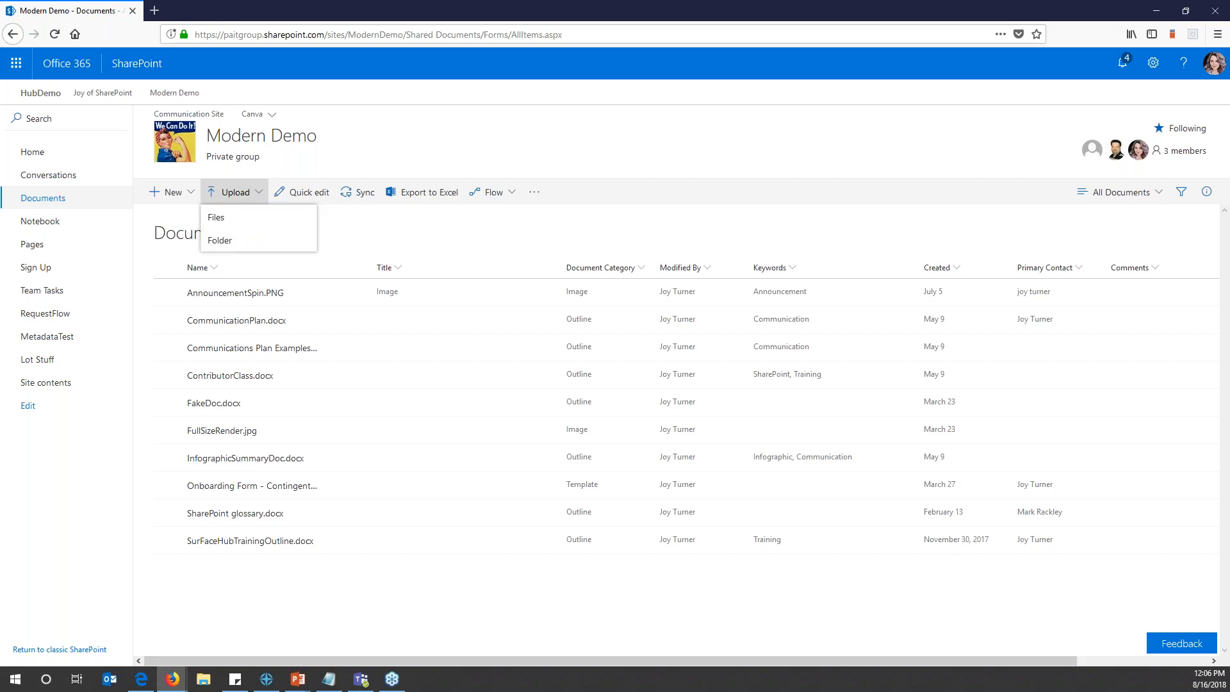
# View the documents in quick edit mode, exit it, and check the library's alert options
pyautogui.click(302, 193)
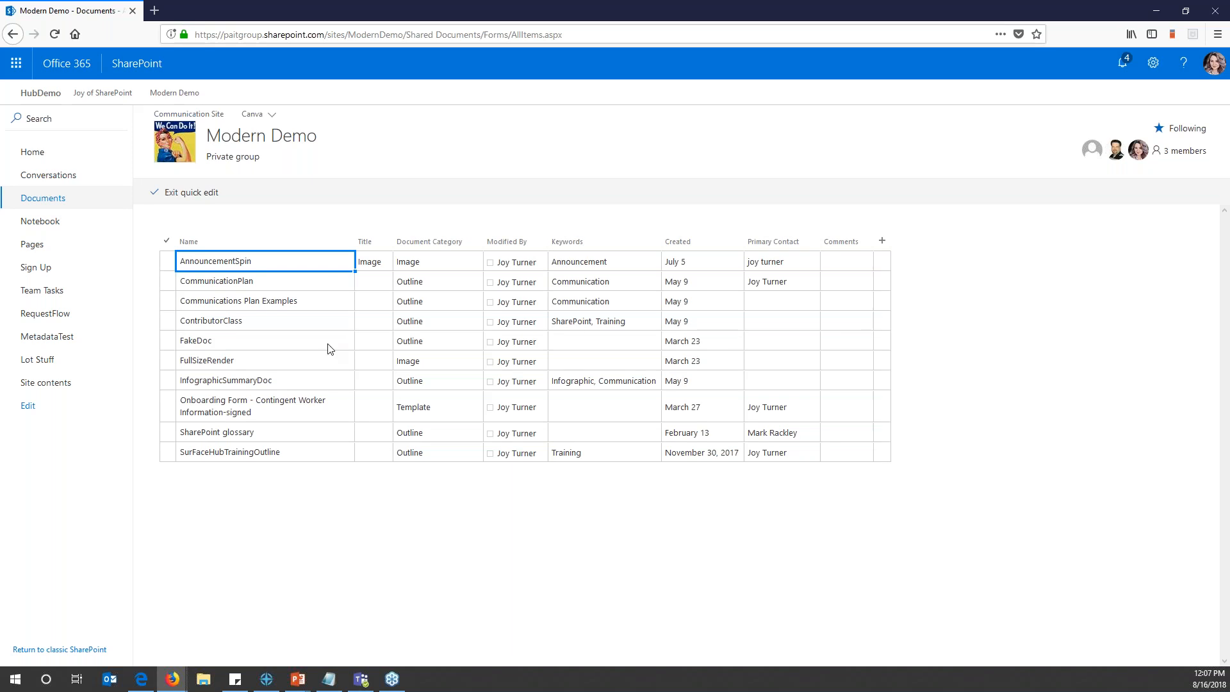
pyautogui.click(184, 195)
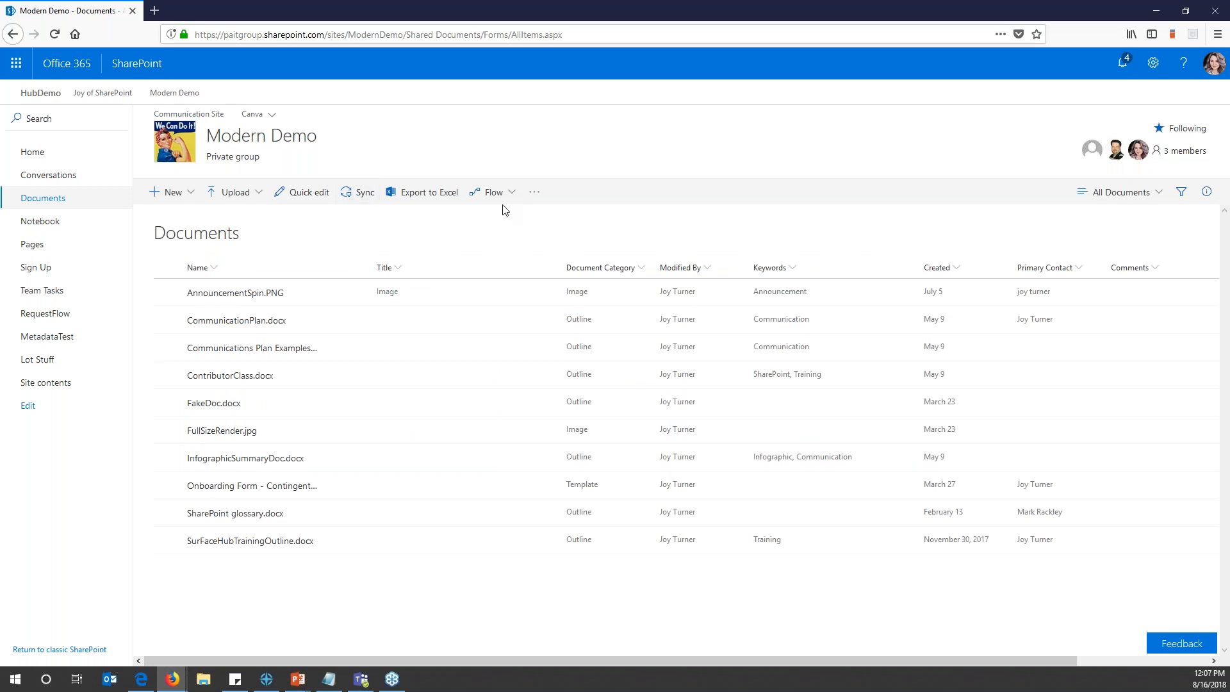
pyautogui.click(536, 195)
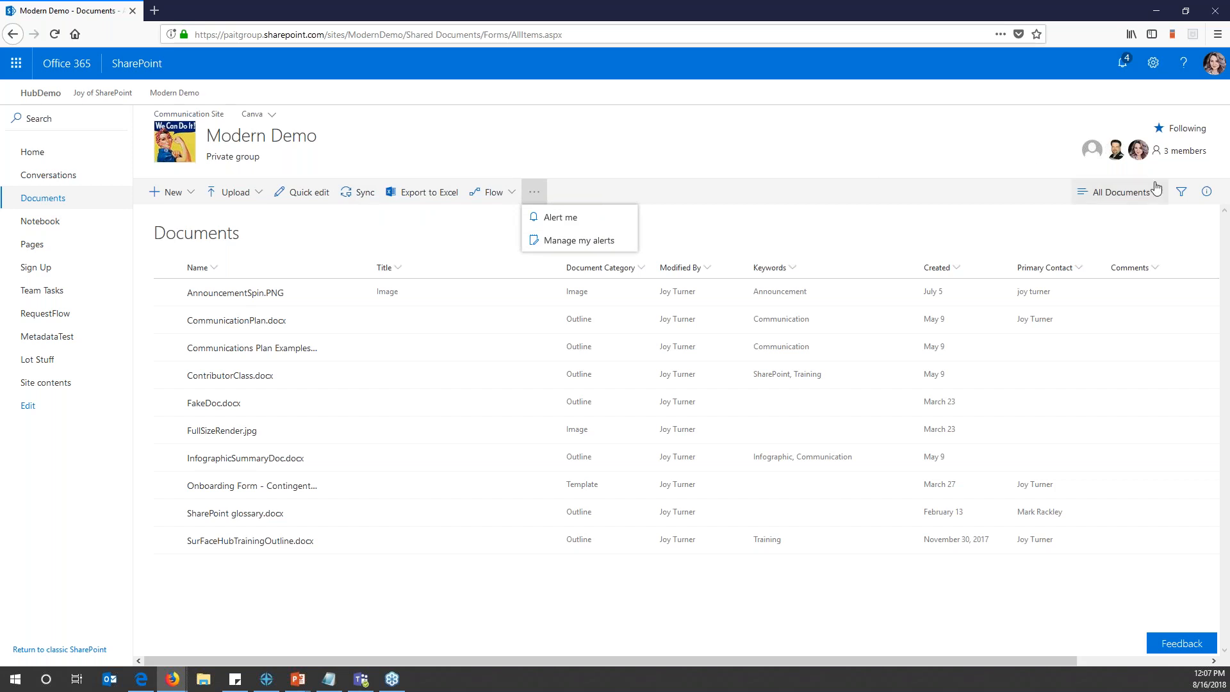
# Preview the Documents library in the Compact list and Tiles layouts and return it to List
pyautogui.click(1164, 193)
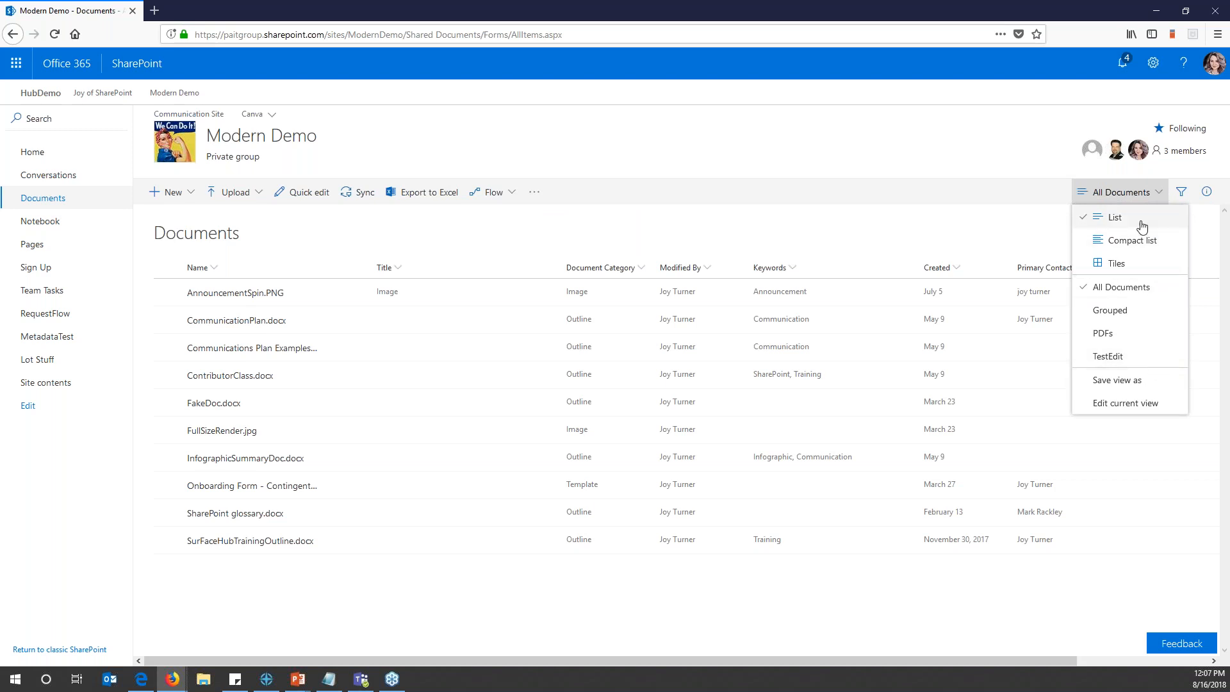
pyautogui.click(1127, 241)
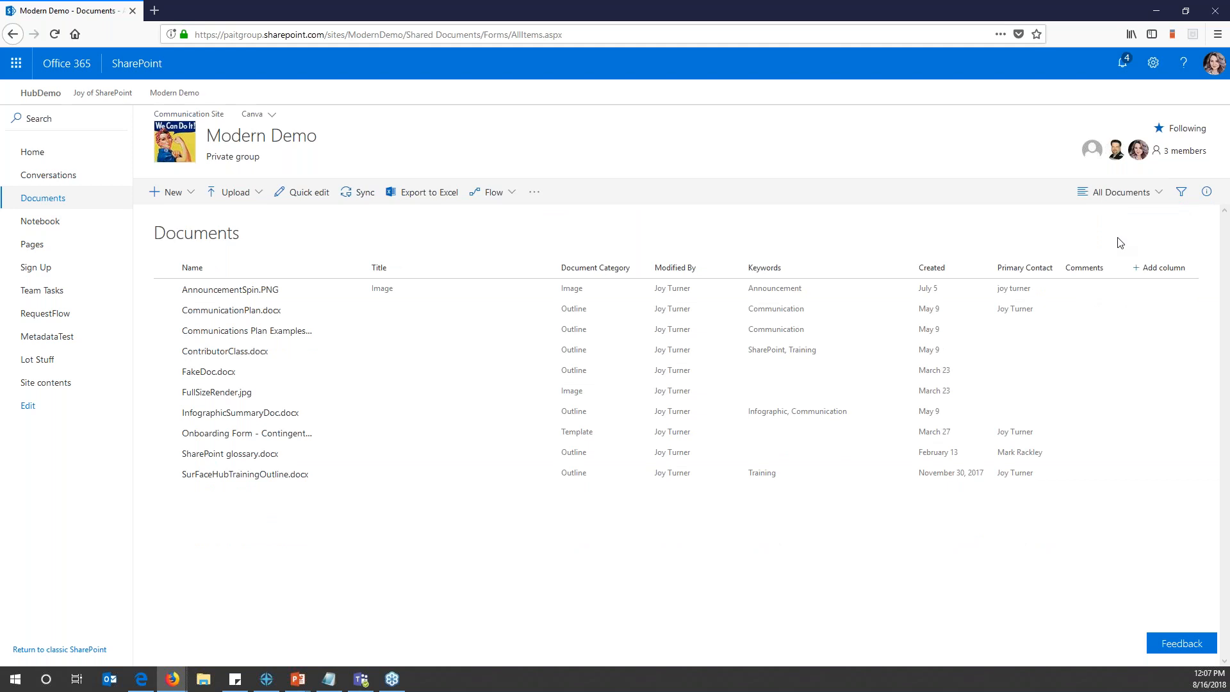
pyautogui.click(1159, 193)
pyautogui.click(1116, 264)
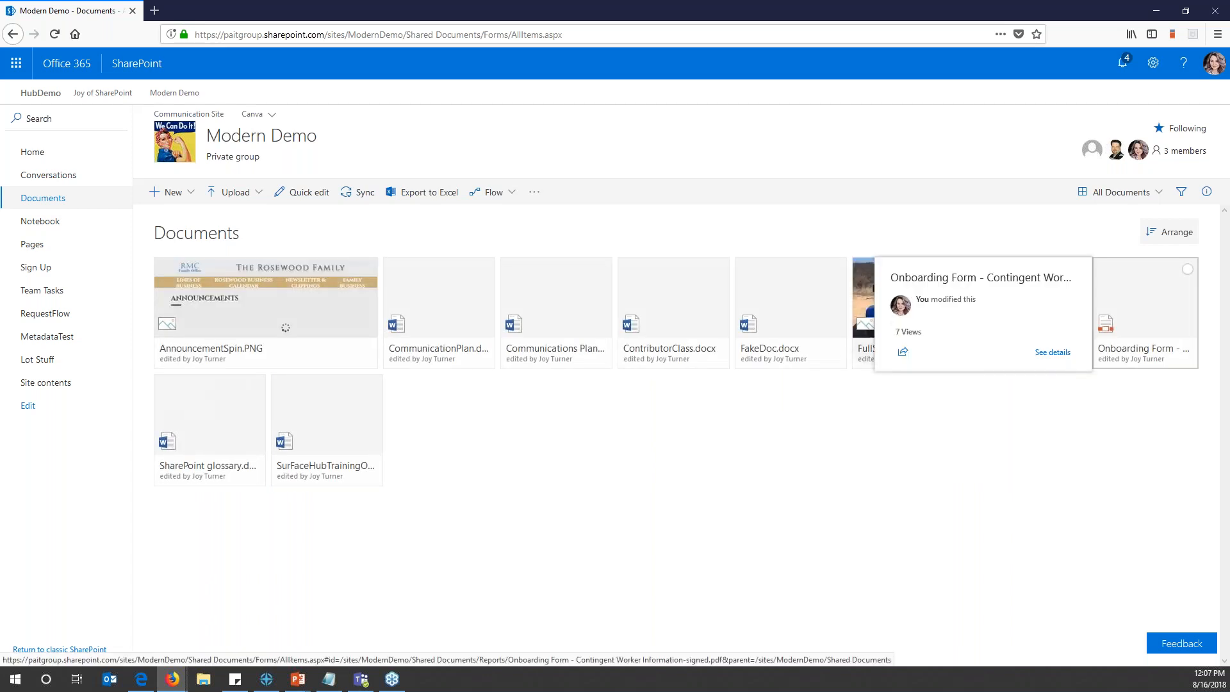
pyautogui.click(1157, 199)
pyautogui.click(1114, 218)
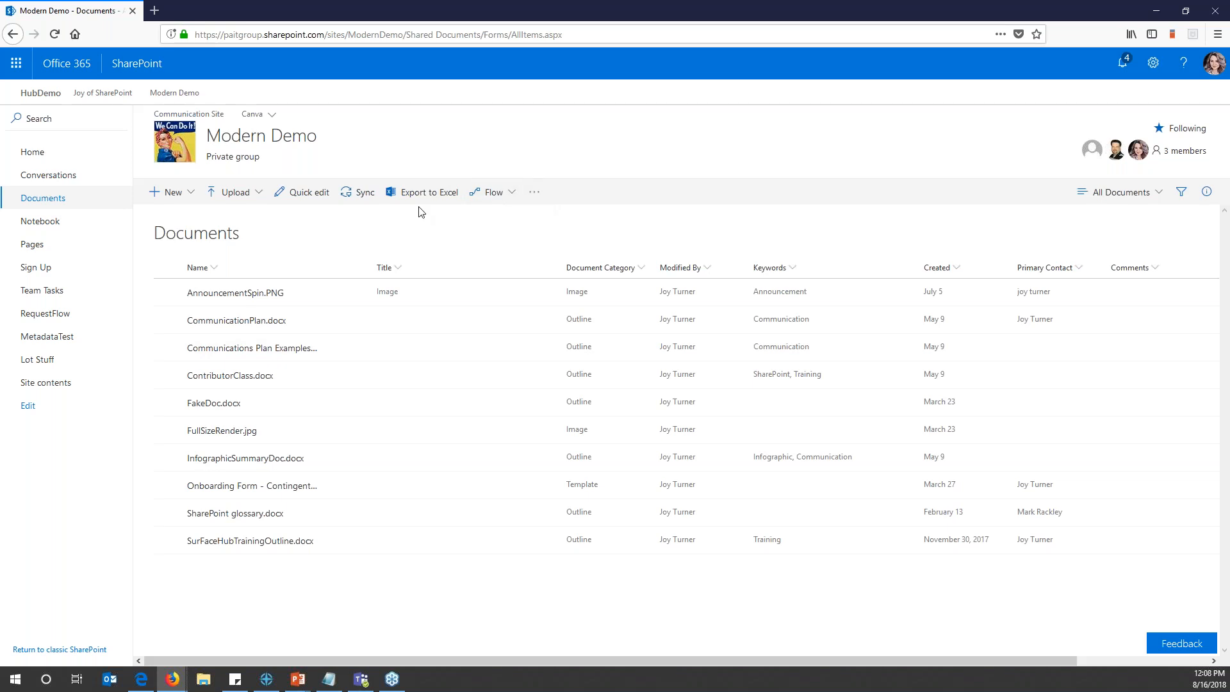
# Select AnnouncementSpin.PNG and review its move destinations and additional file actions without moving it
pyautogui.click(167, 295)
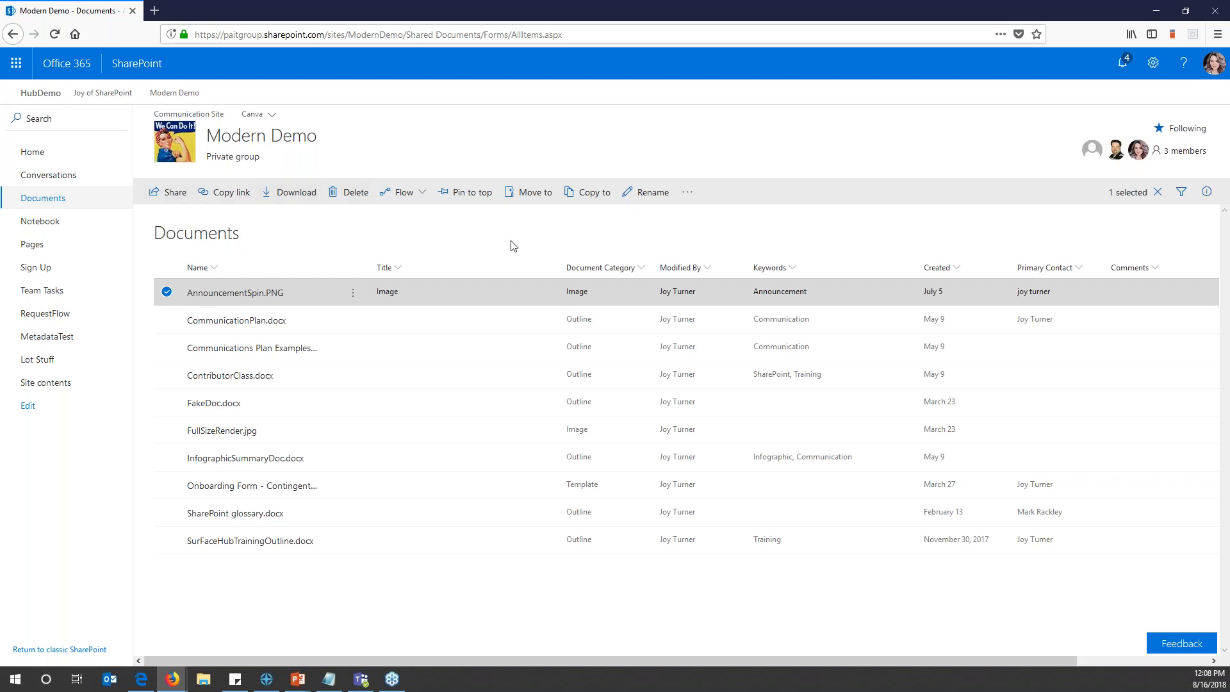
pyautogui.click(535, 204)
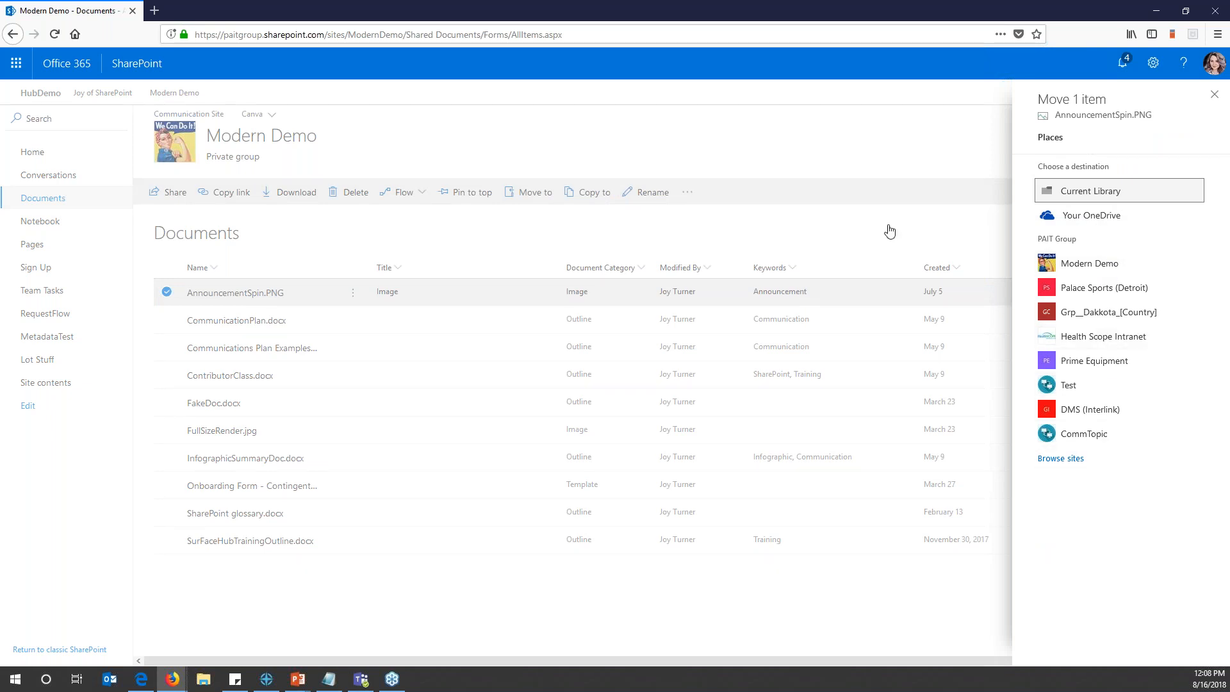
pyautogui.click(1220, 98)
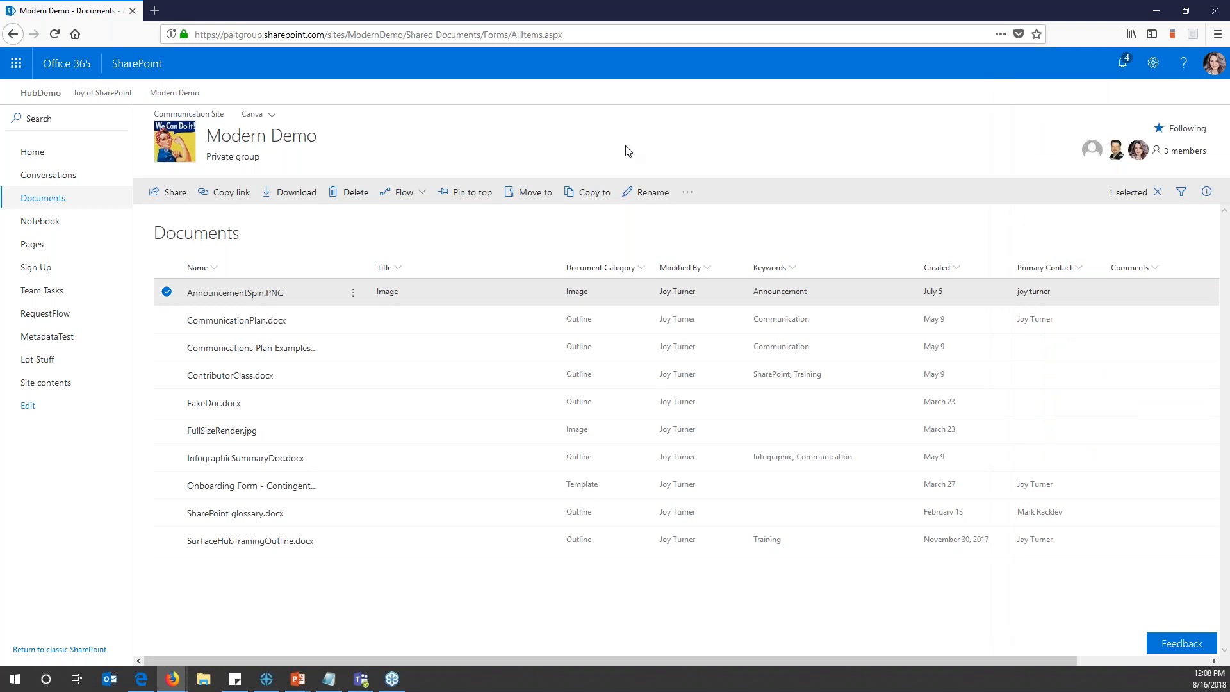
pyautogui.click(687, 193)
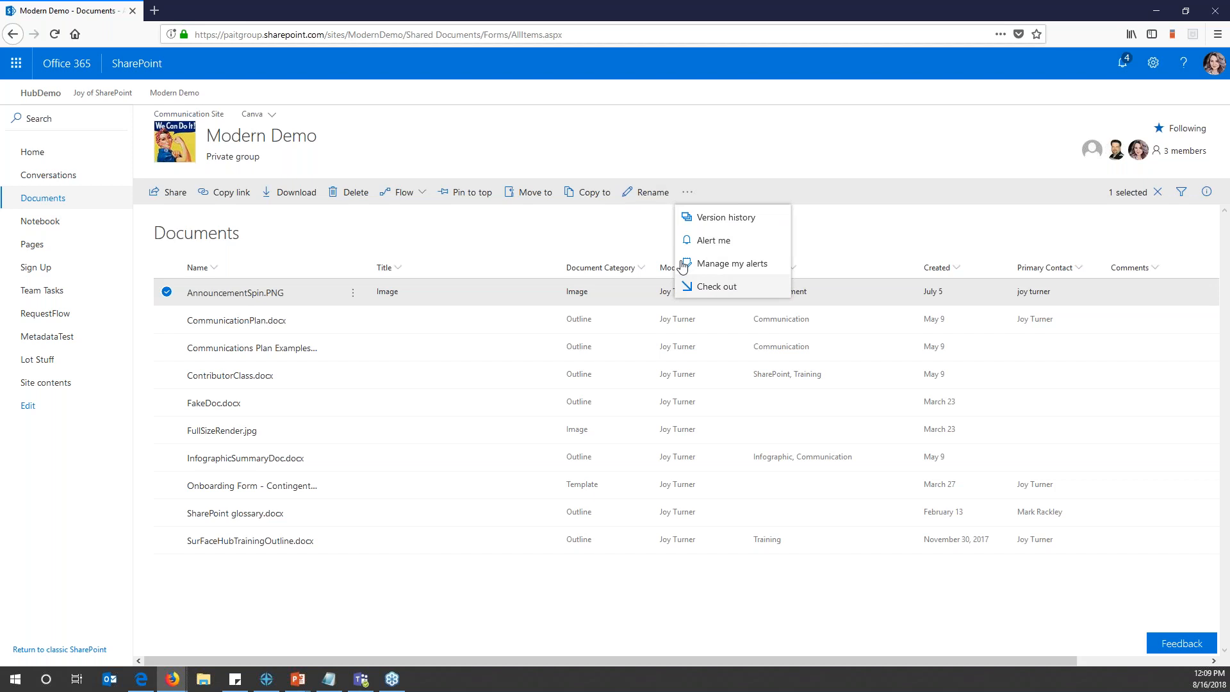
# Select only CommunicationPlan.docx instead of AnnouncementSpin.PNG and pin it to the top of the library
pyautogui.click(178, 319)
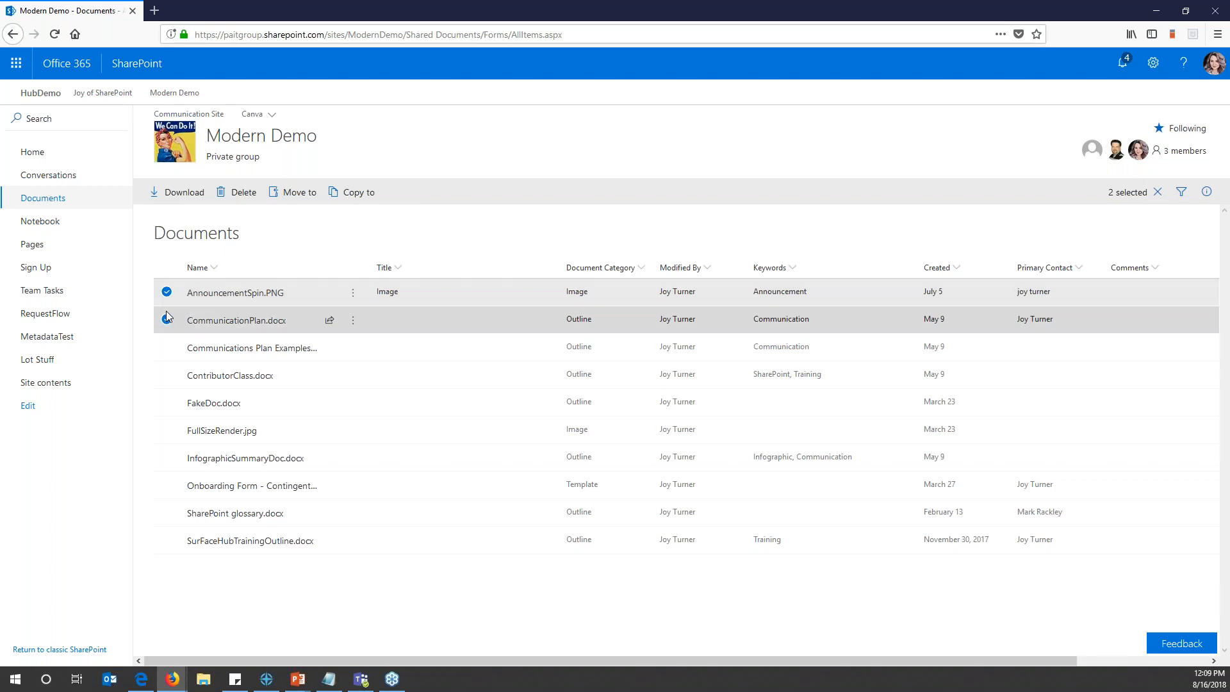
pyautogui.click(167, 294)
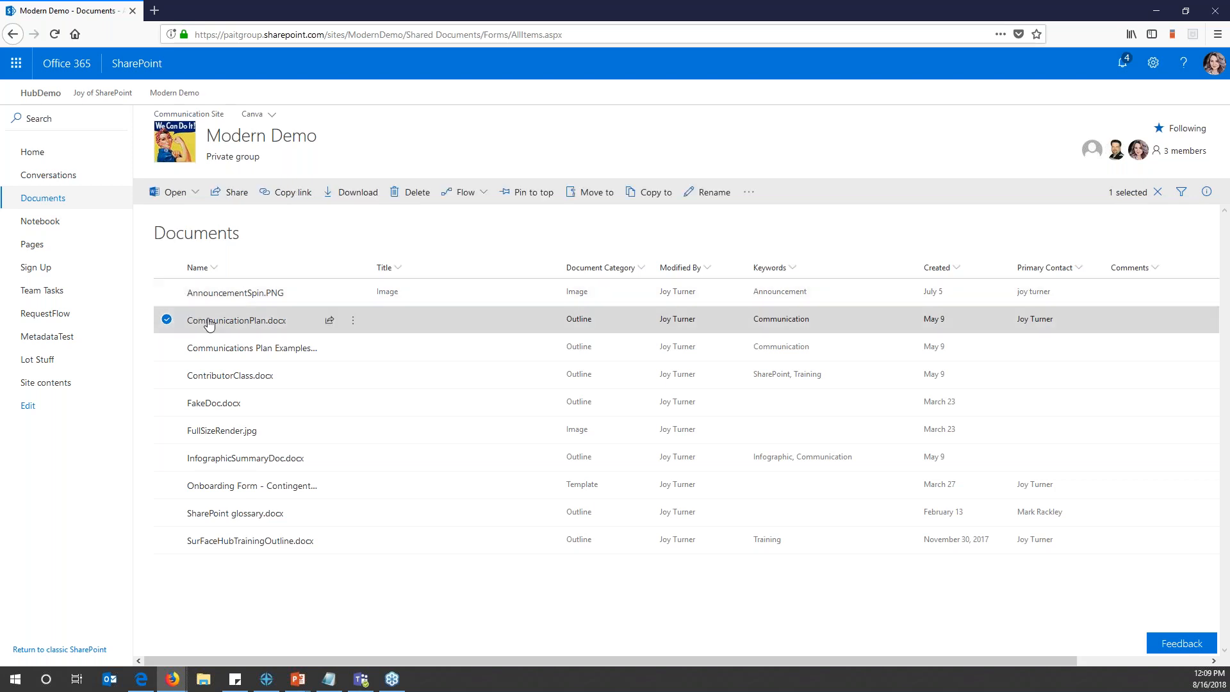
pyautogui.moveTo(216, 326)
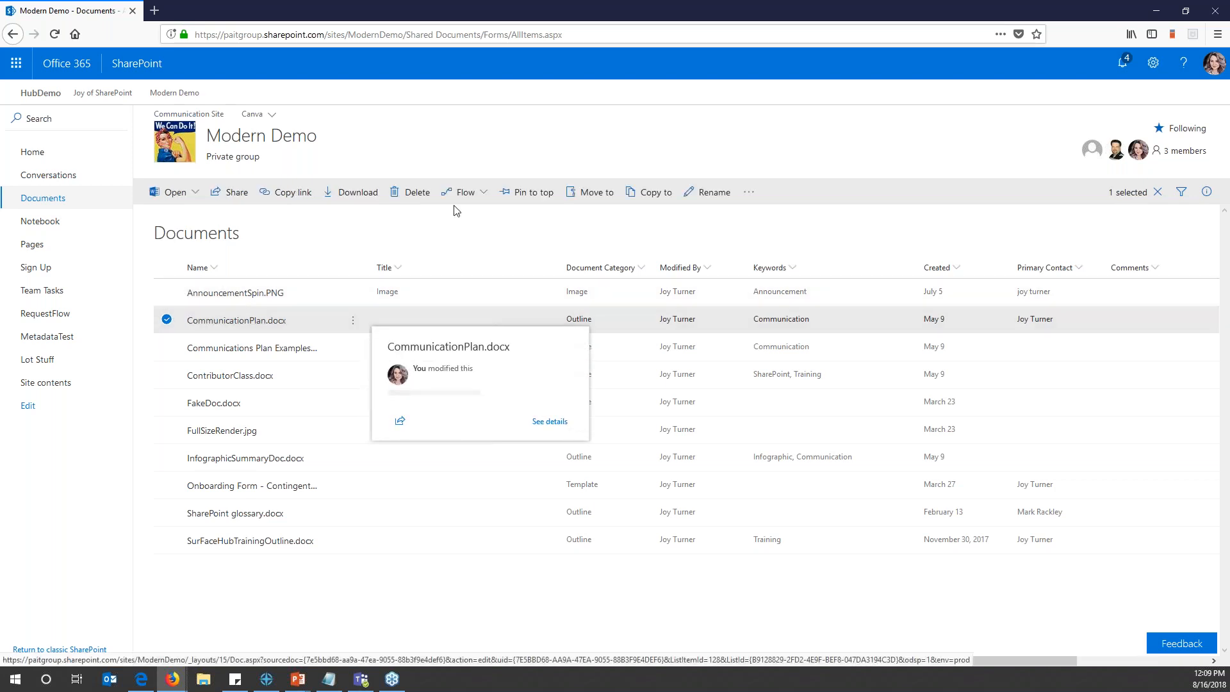
pyautogui.click(530, 192)
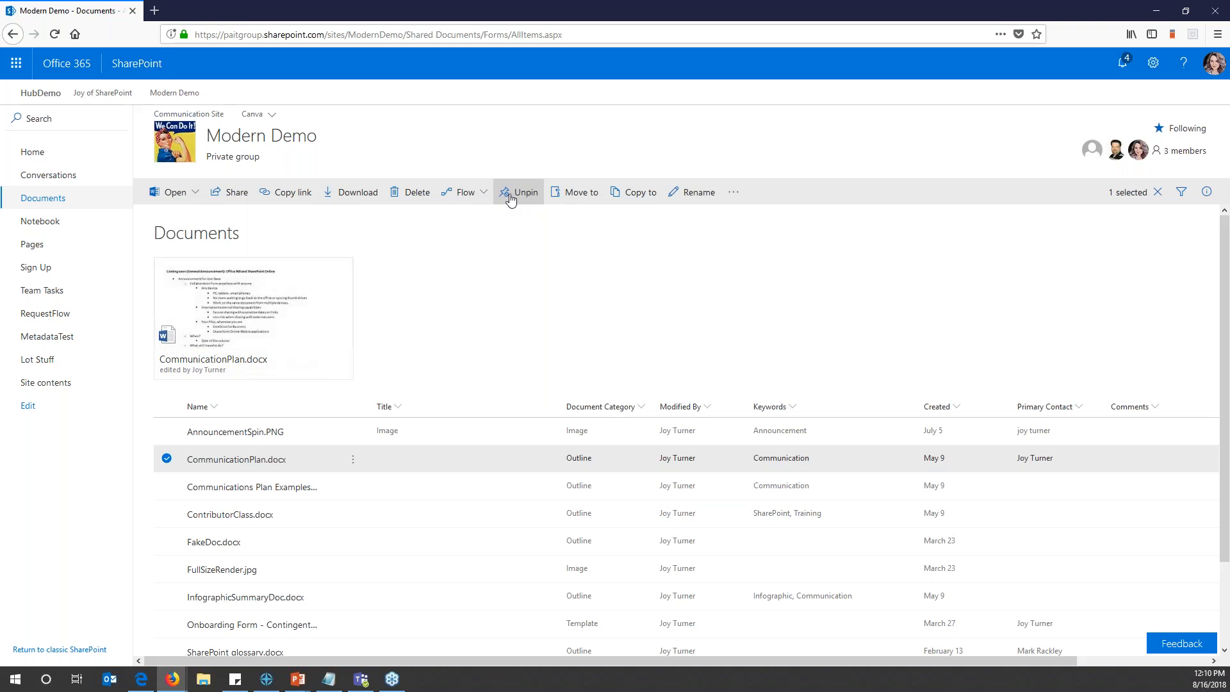
pyautogui.moveTo(296, 316)
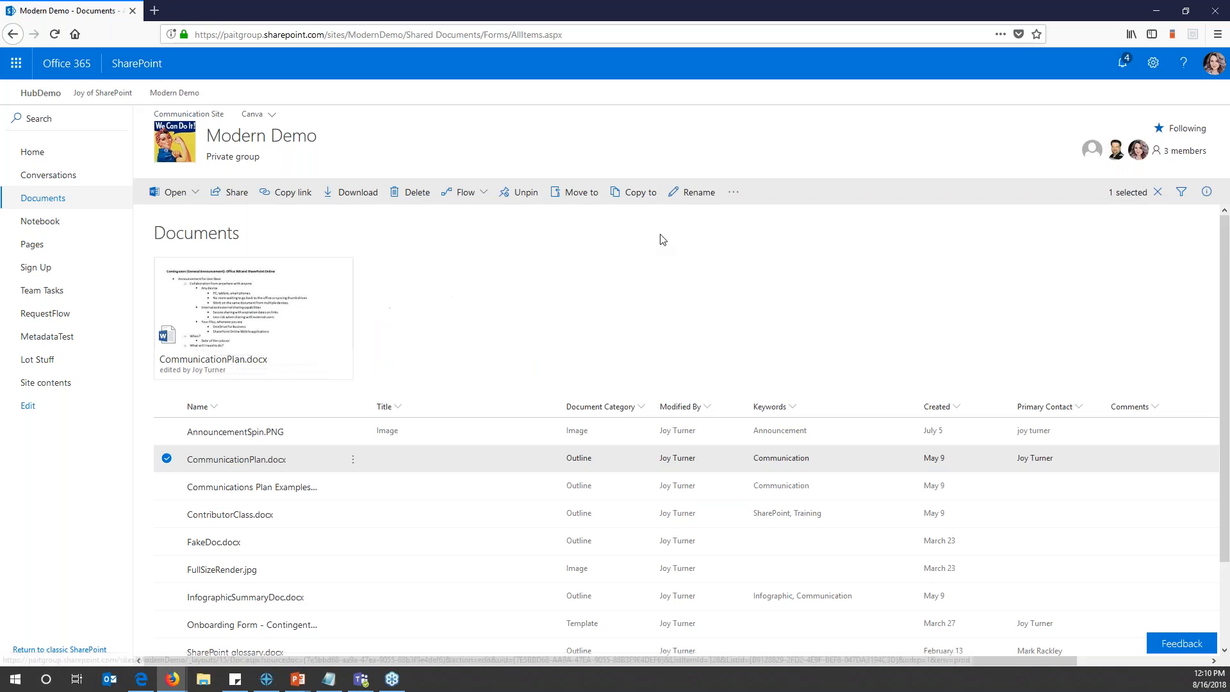
# Clear the file selection and switch the Documents library to the Compact list layout
pyautogui.click(1157, 193)
pyautogui.click(1157, 192)
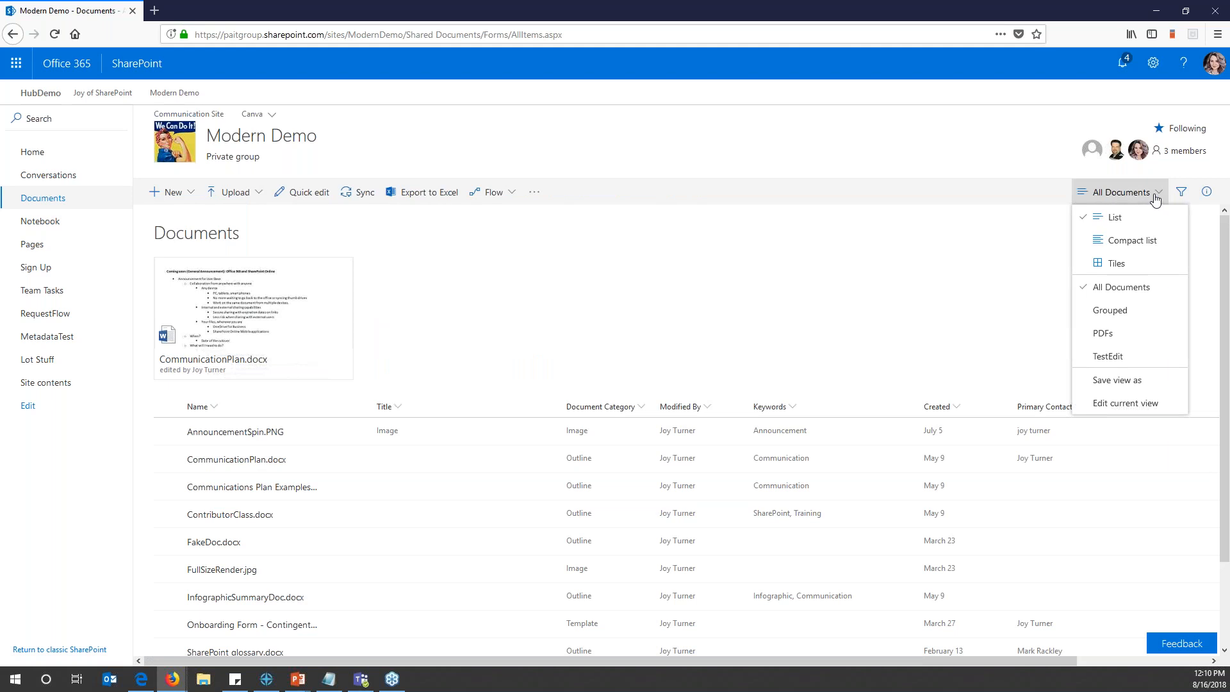
pyautogui.click(1129, 240)
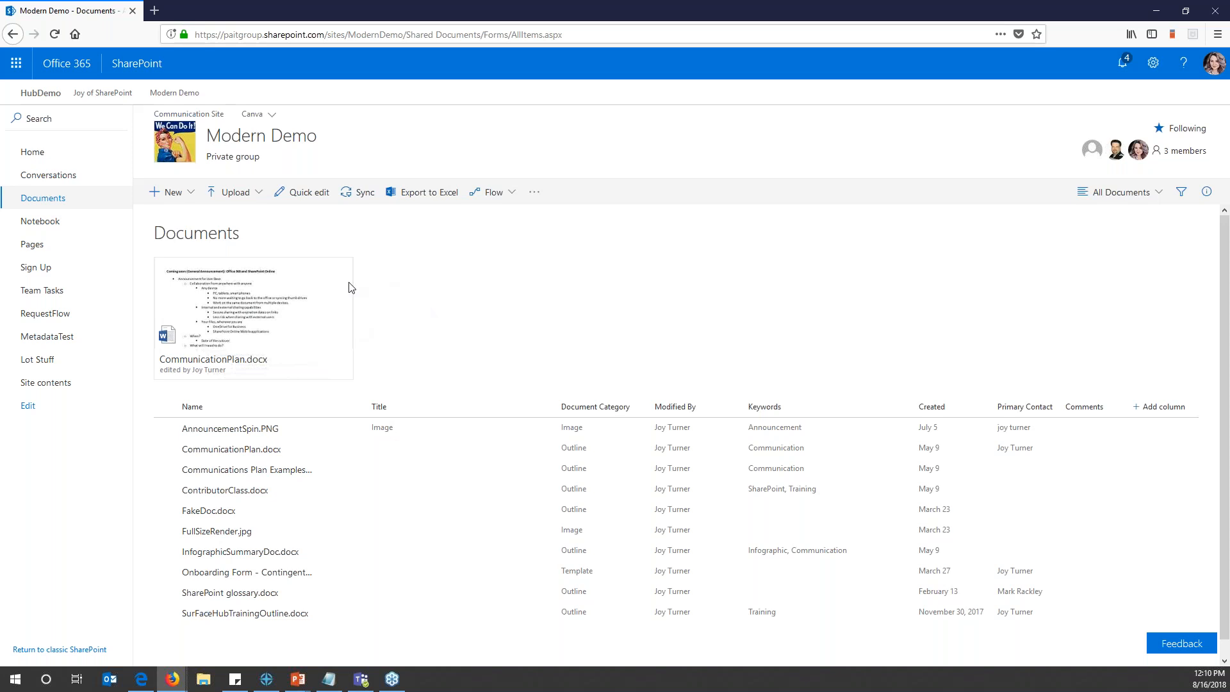
pyautogui.moveTo(283, 365)
pyautogui.moveTo(342, 286)
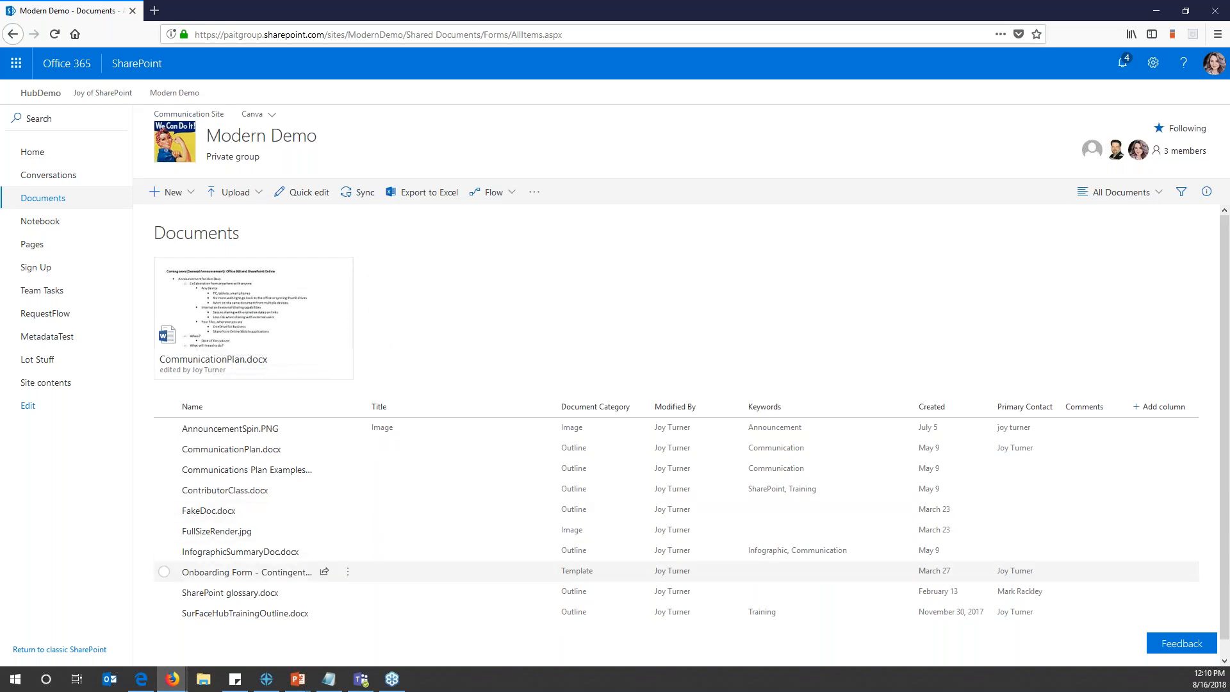
# Open SharePoint glossary.docx from the library and return to the Documents page
pyautogui.moveTo(213, 598)
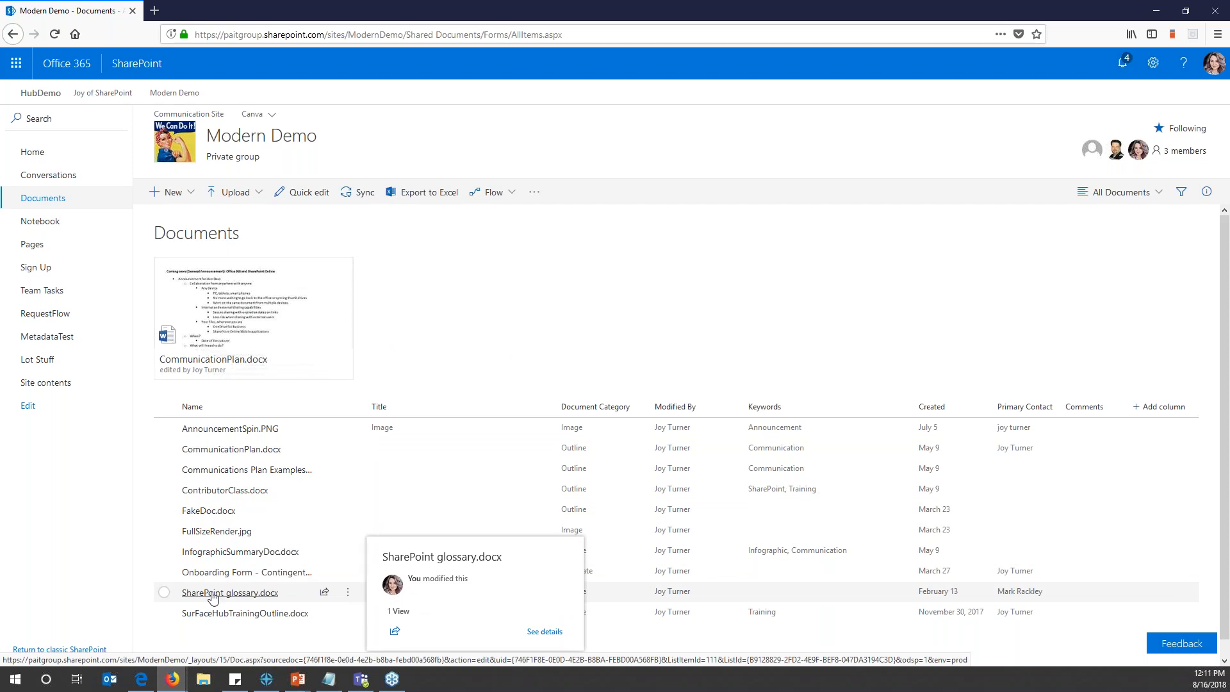
pyautogui.click(213, 593)
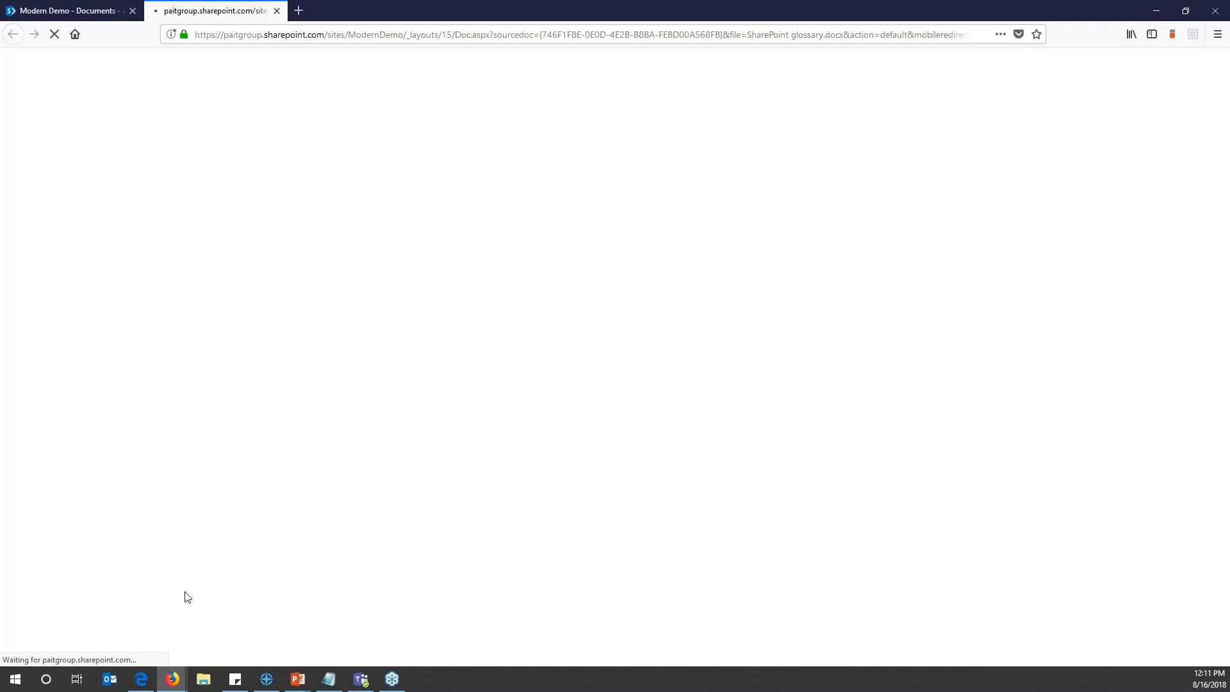
pyautogui.click(74, 12)
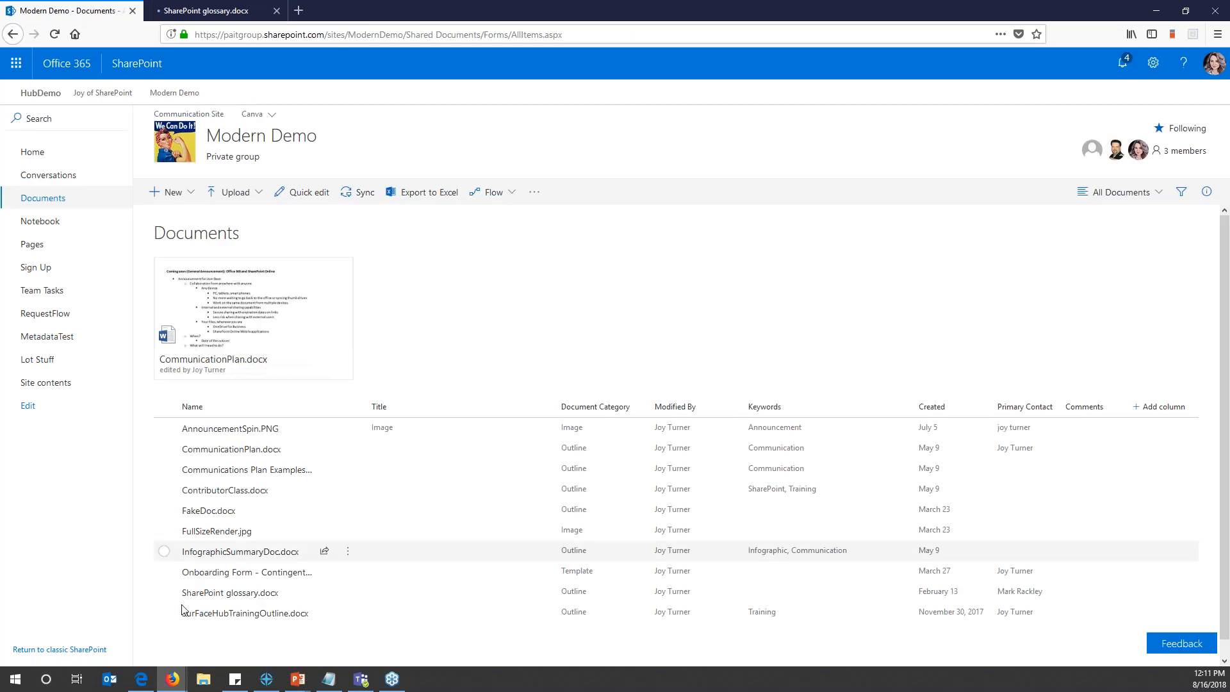
# Pin SharePoint glossary.docx to the top of the library
pyautogui.click(164, 592)
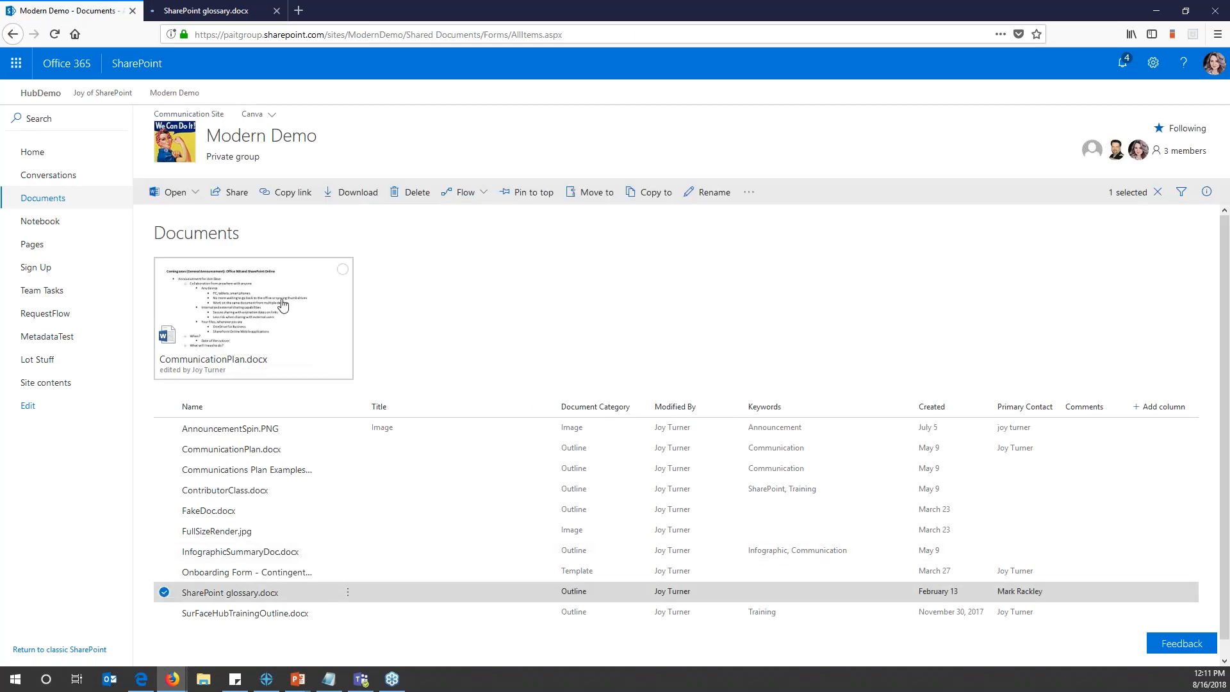
pyautogui.click(522, 194)
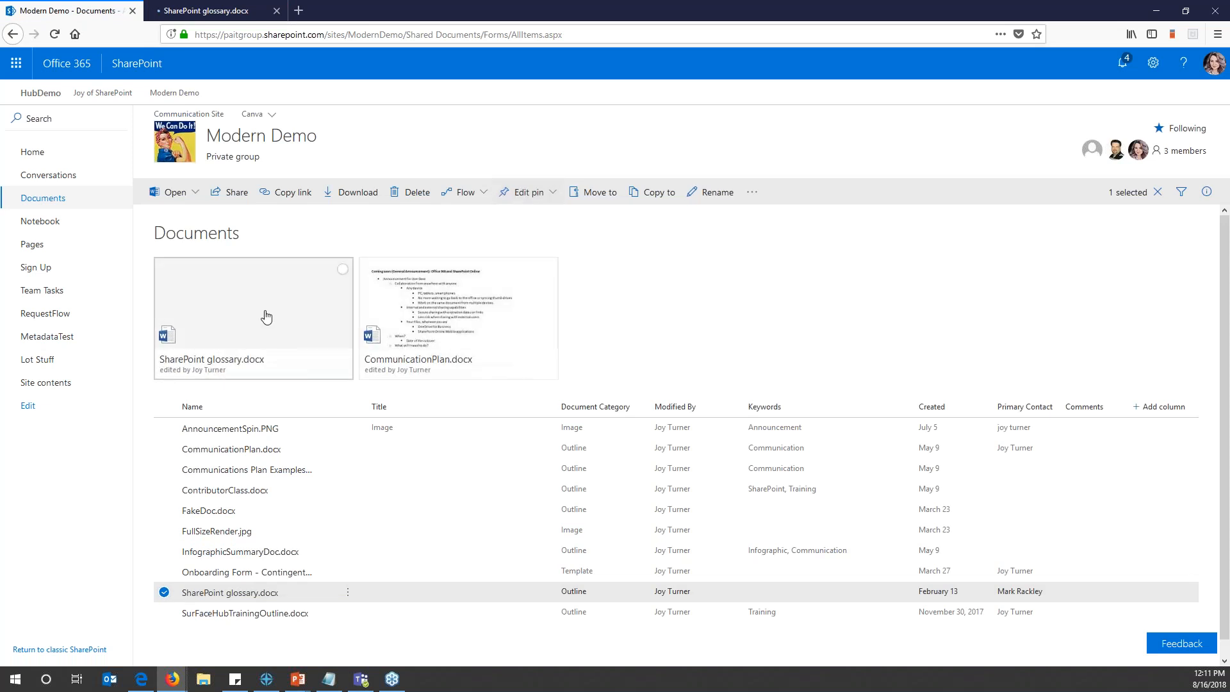
pyautogui.moveTo(506, 312)
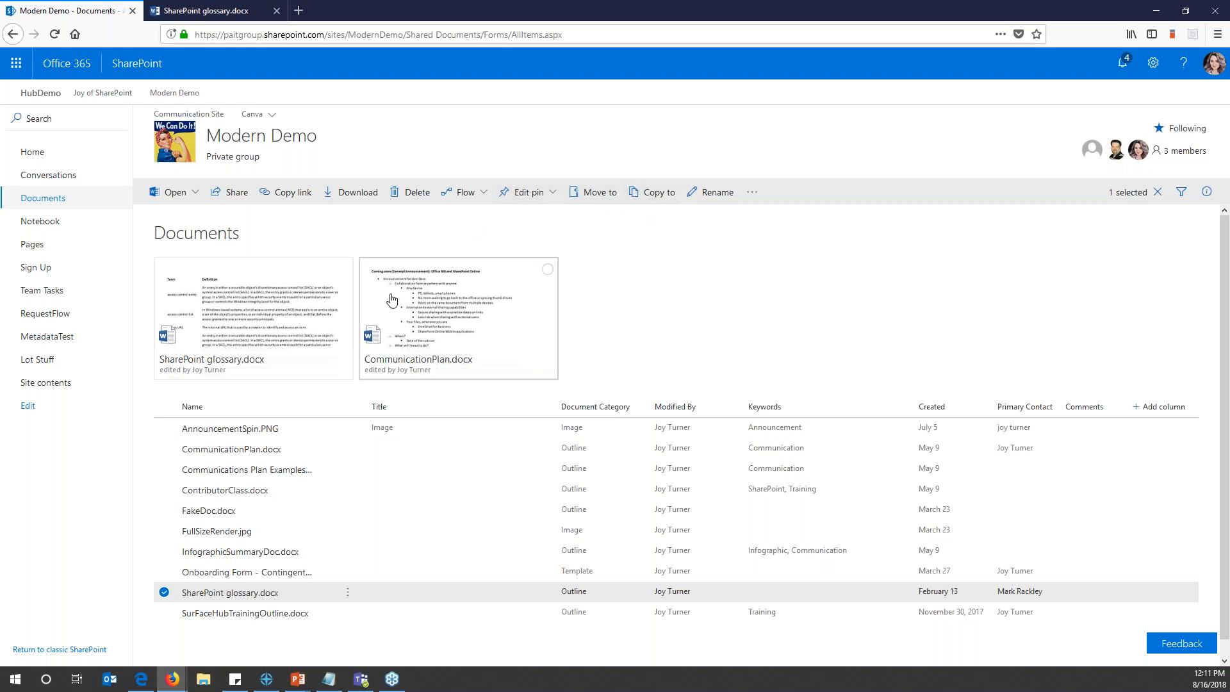
# Unpin CommunicationPlan.docx from the top of the library
pyautogui.click(549, 270)
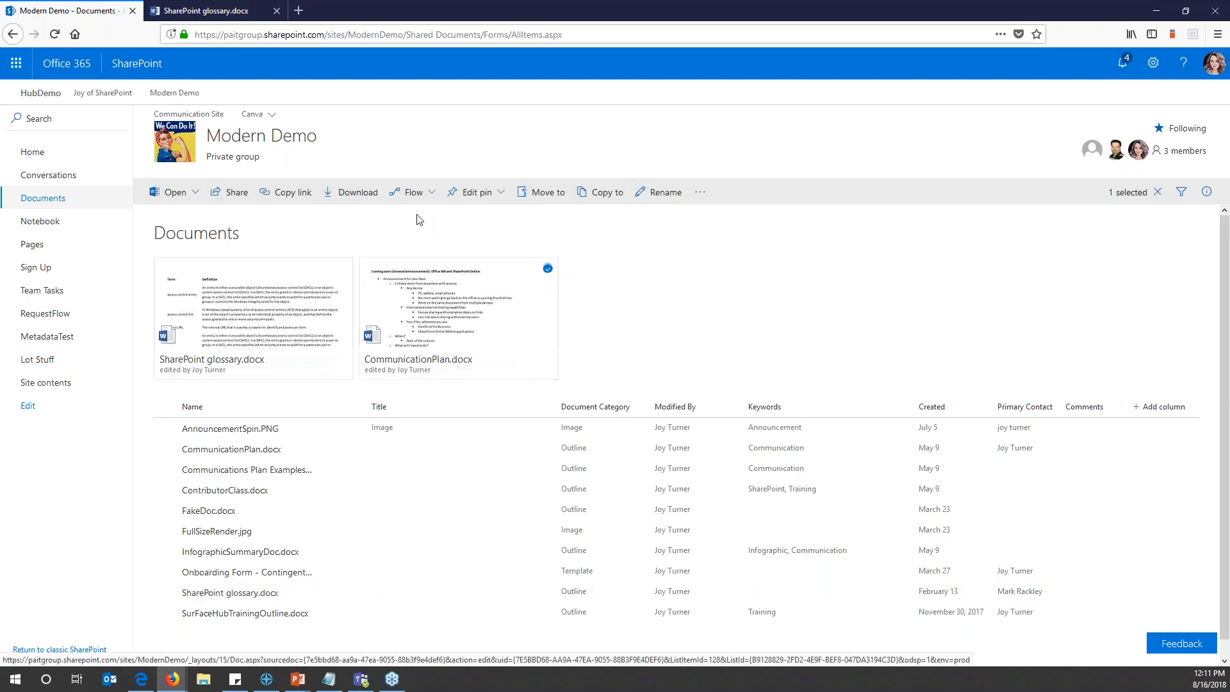
pyautogui.click(495, 199)
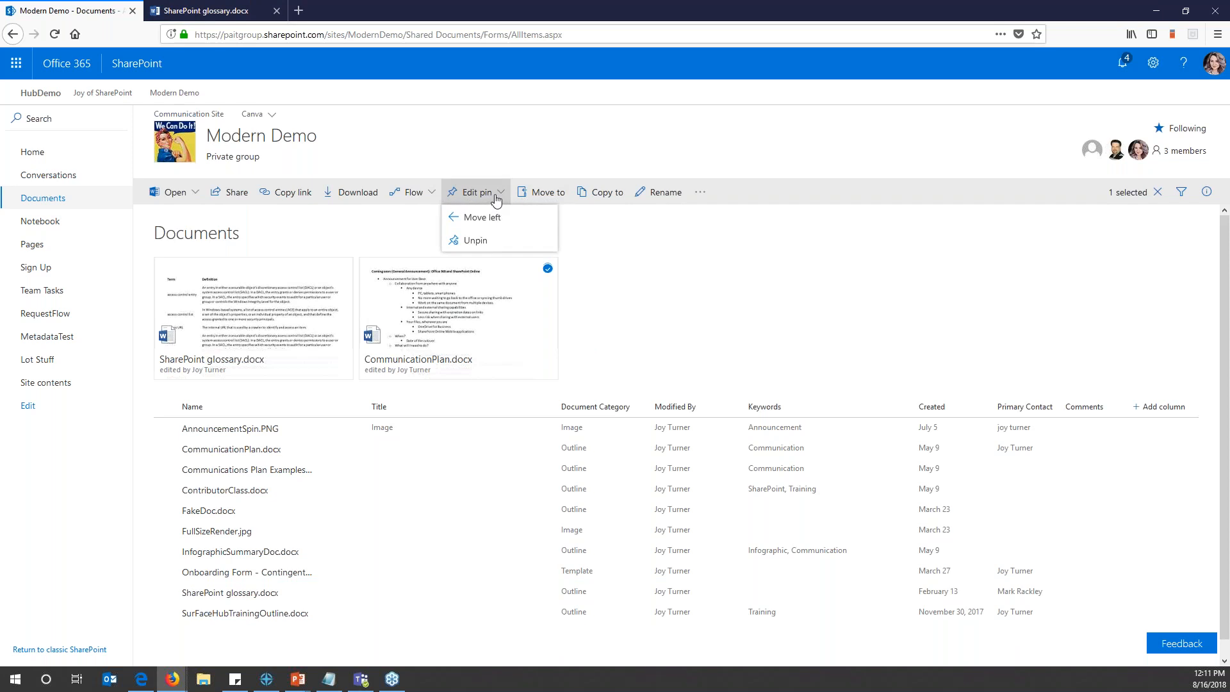
pyautogui.click(474, 238)
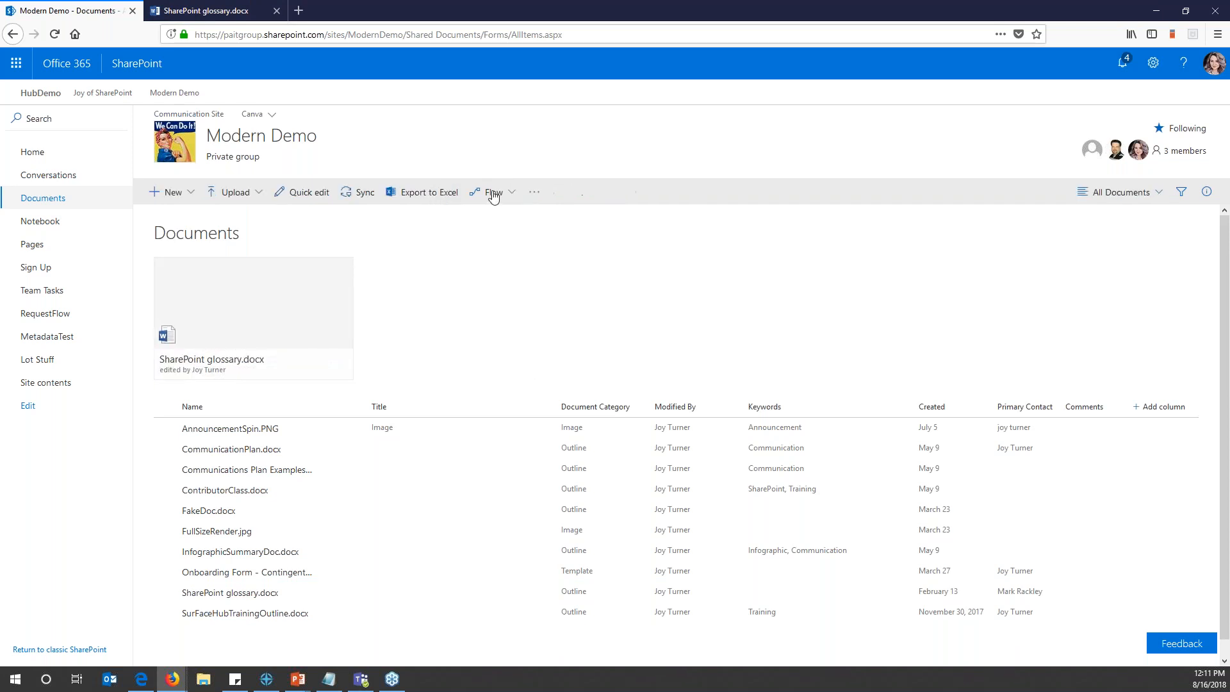
# Unpin SharePoint glossary.docx and set the Documents library to the List layout
pyautogui.click(342, 269)
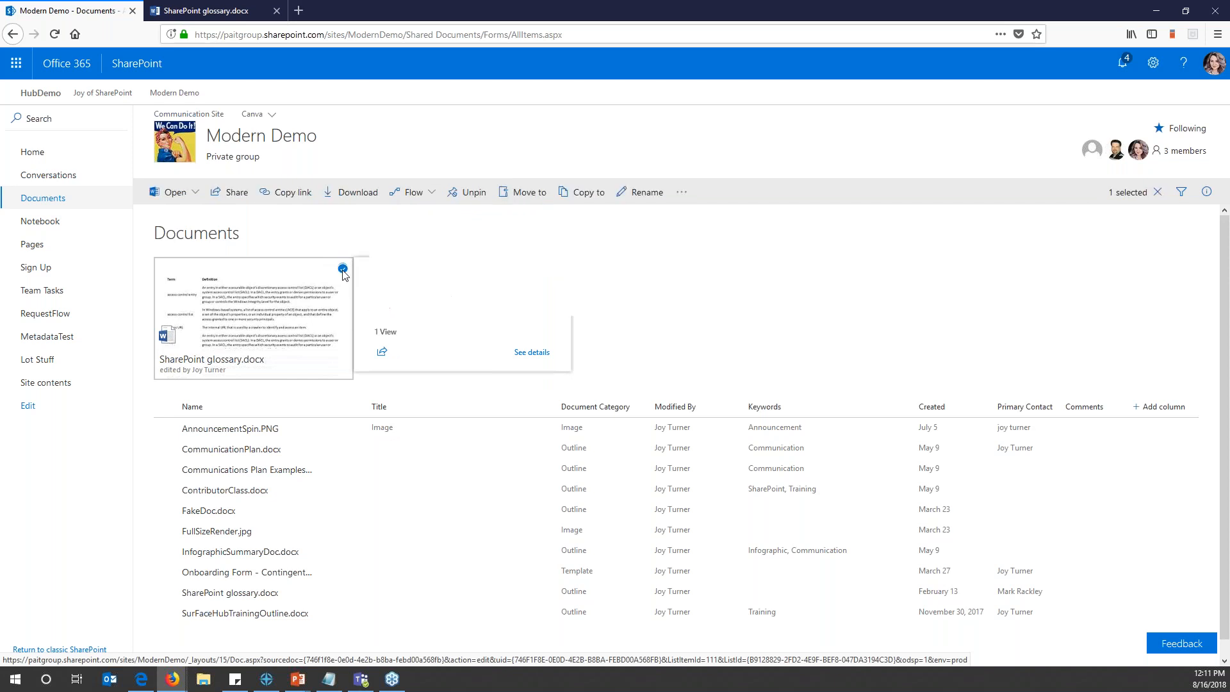
pyautogui.click(474, 192)
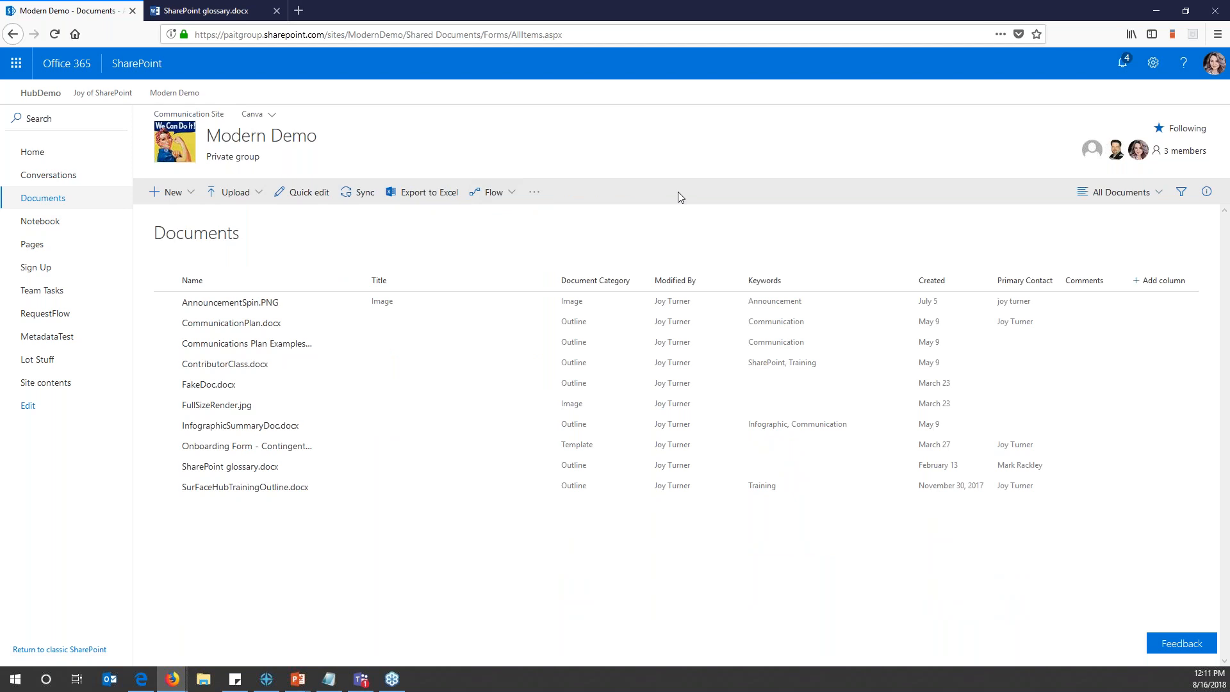
pyautogui.click(1130, 193)
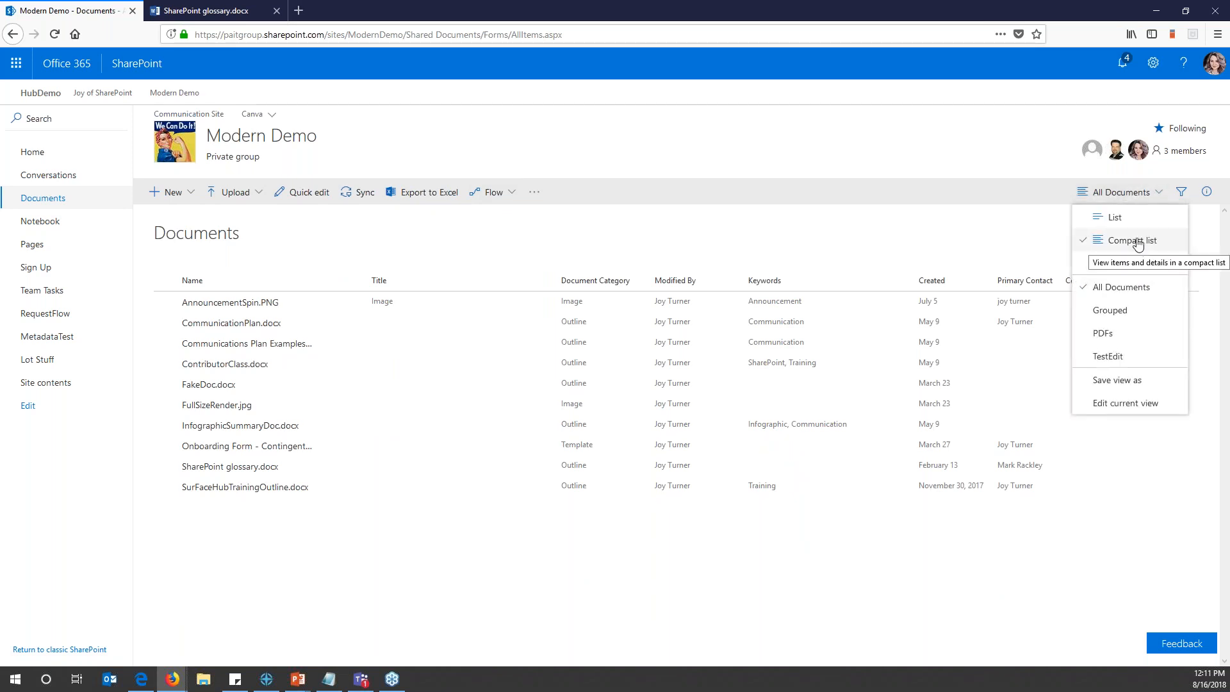
pyautogui.click(1113, 217)
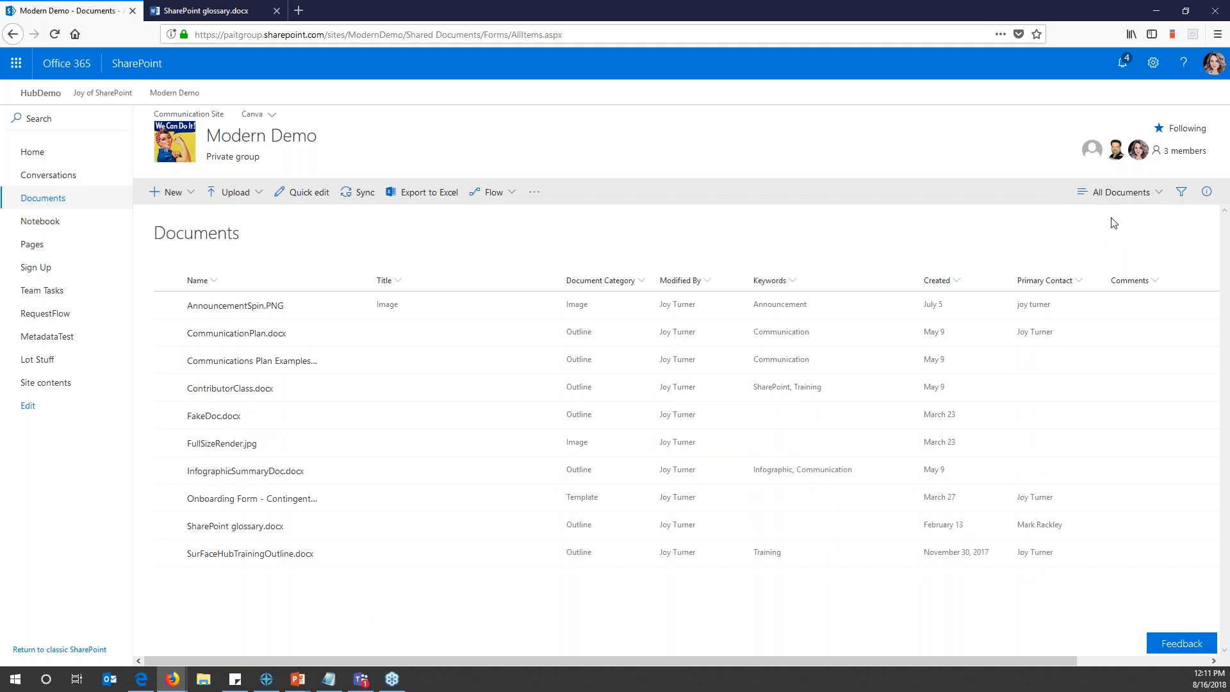
# Switch to the PowerPoint presentation and show the Toolbar slide about the Filter and Details panes
pyautogui.click(296, 681)
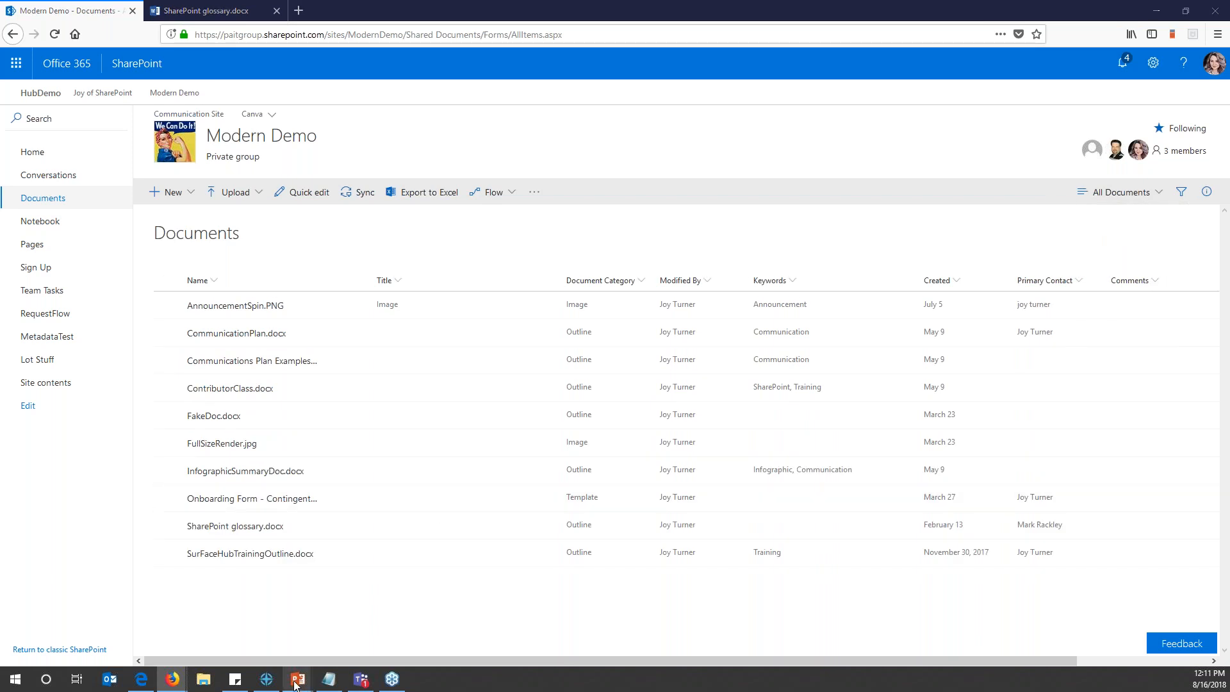
pyautogui.click(298, 616)
pyautogui.click(663, 529)
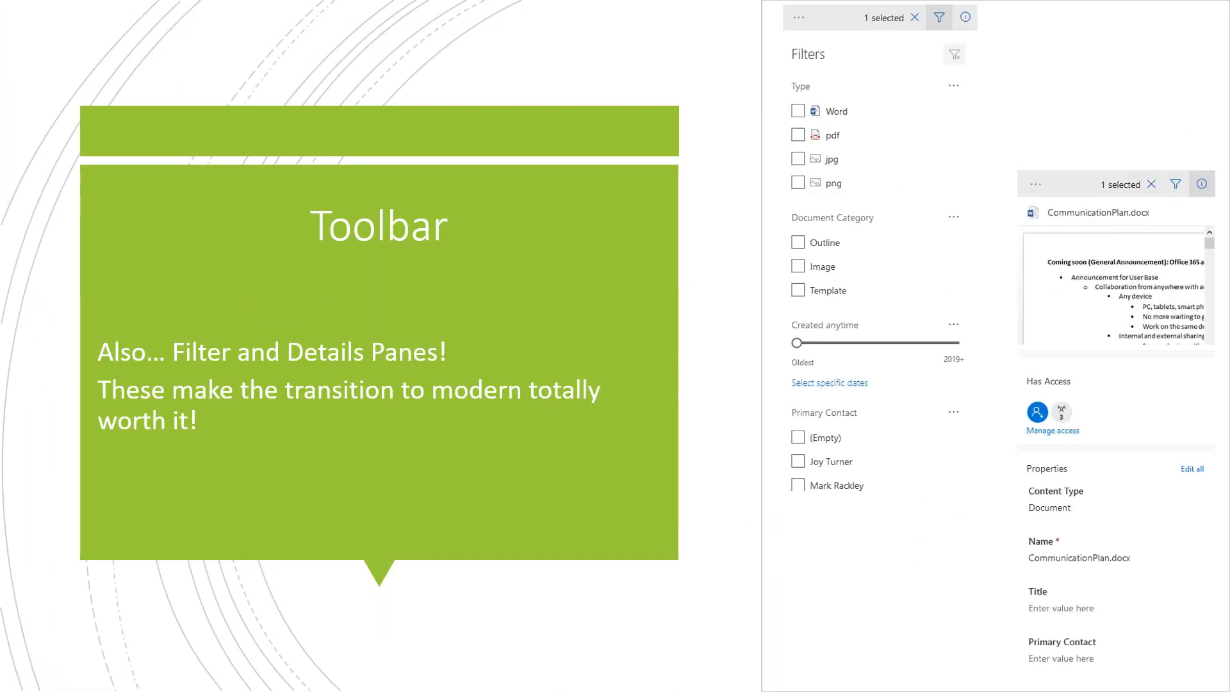
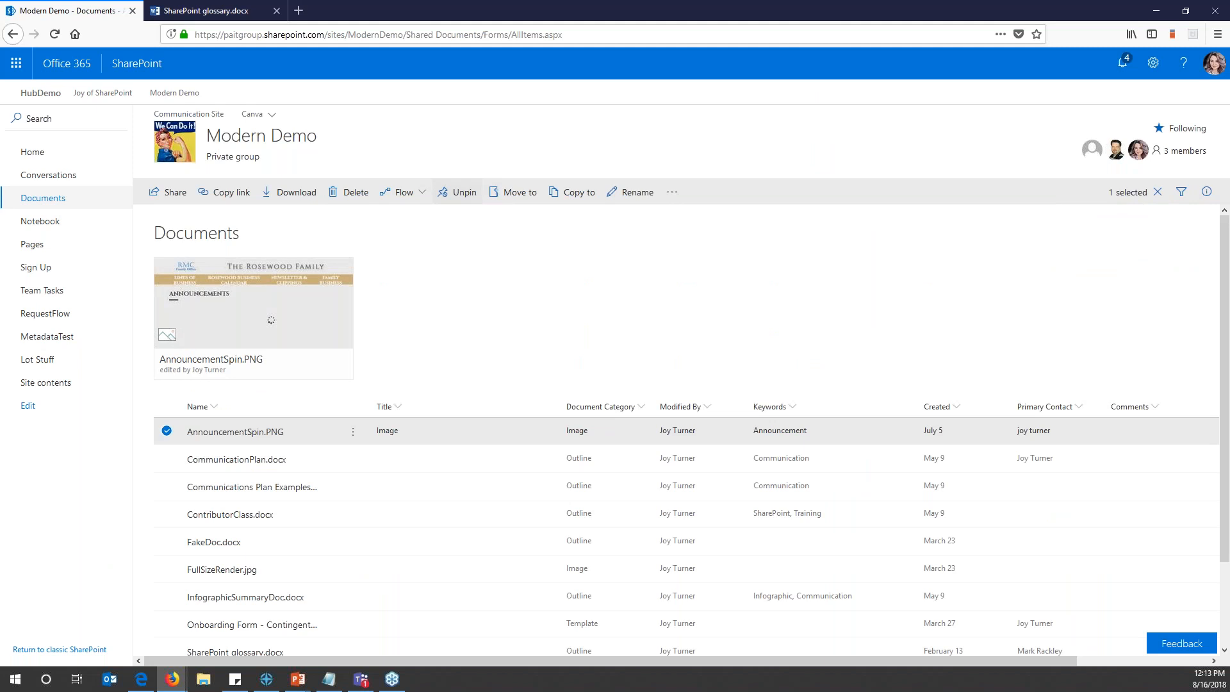
# Clear the file selection in the SharePoint library and show the documents in the Grouped, PDFs and TestEdit views
pyautogui.click(1157, 192)
pyautogui.click(1156, 194)
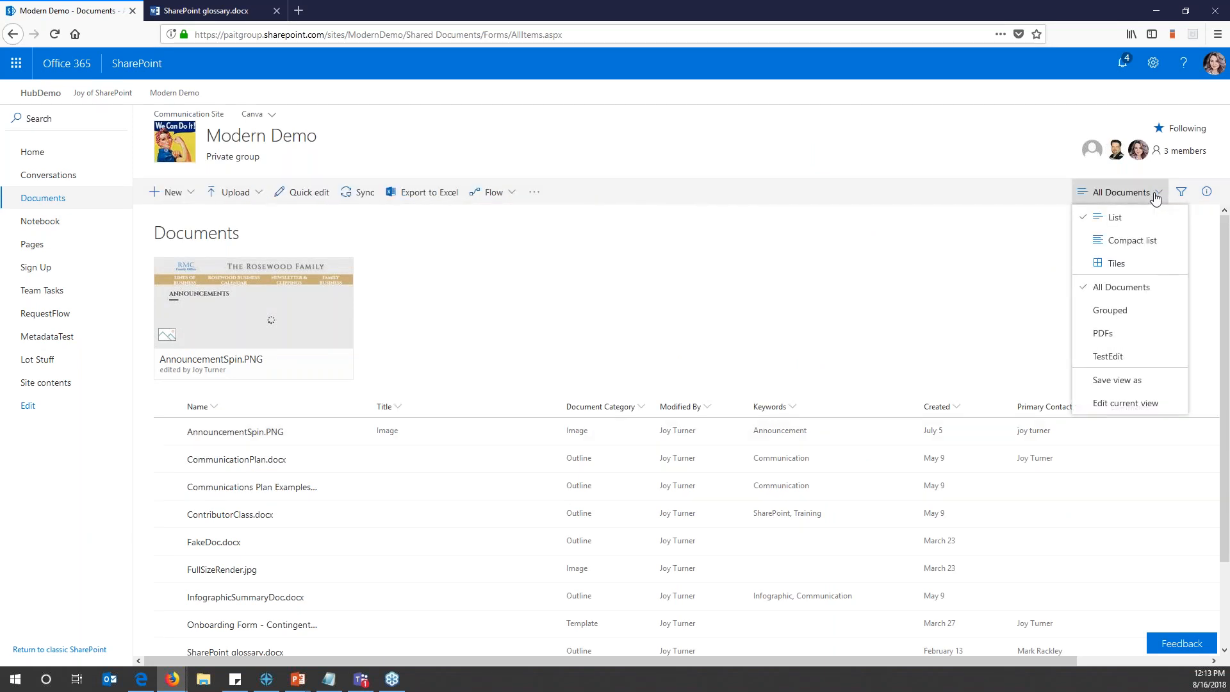
pyautogui.click(1111, 310)
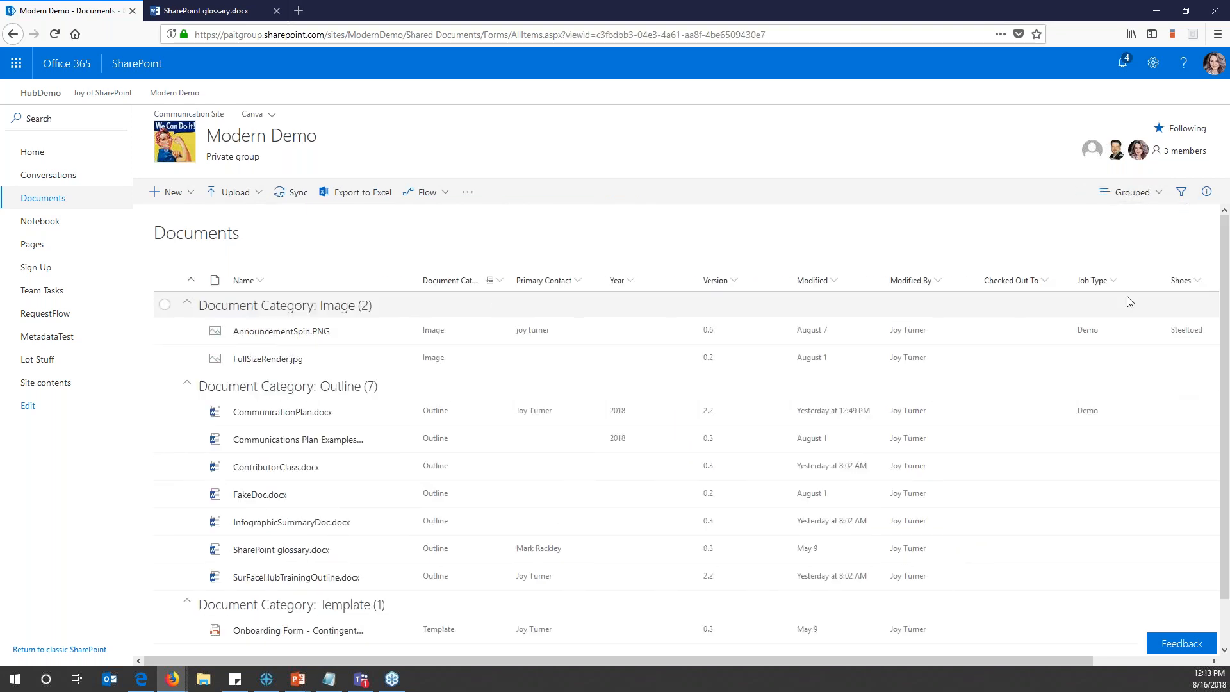
pyautogui.click(1147, 198)
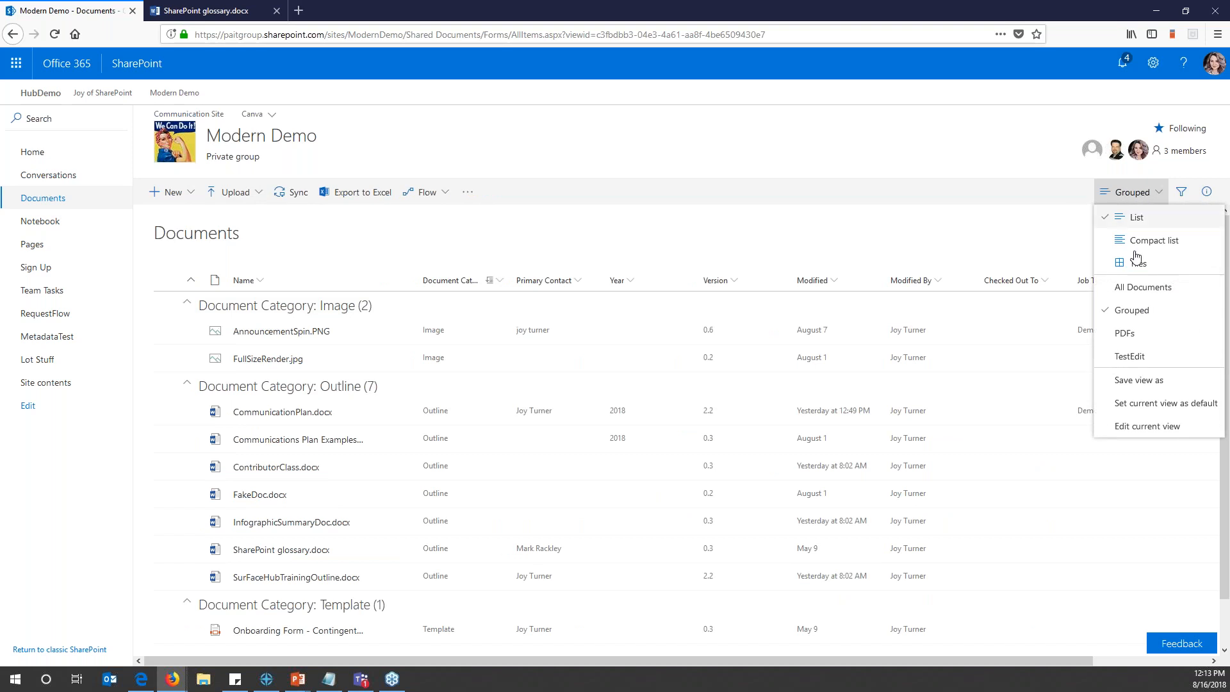
pyautogui.click(1126, 333)
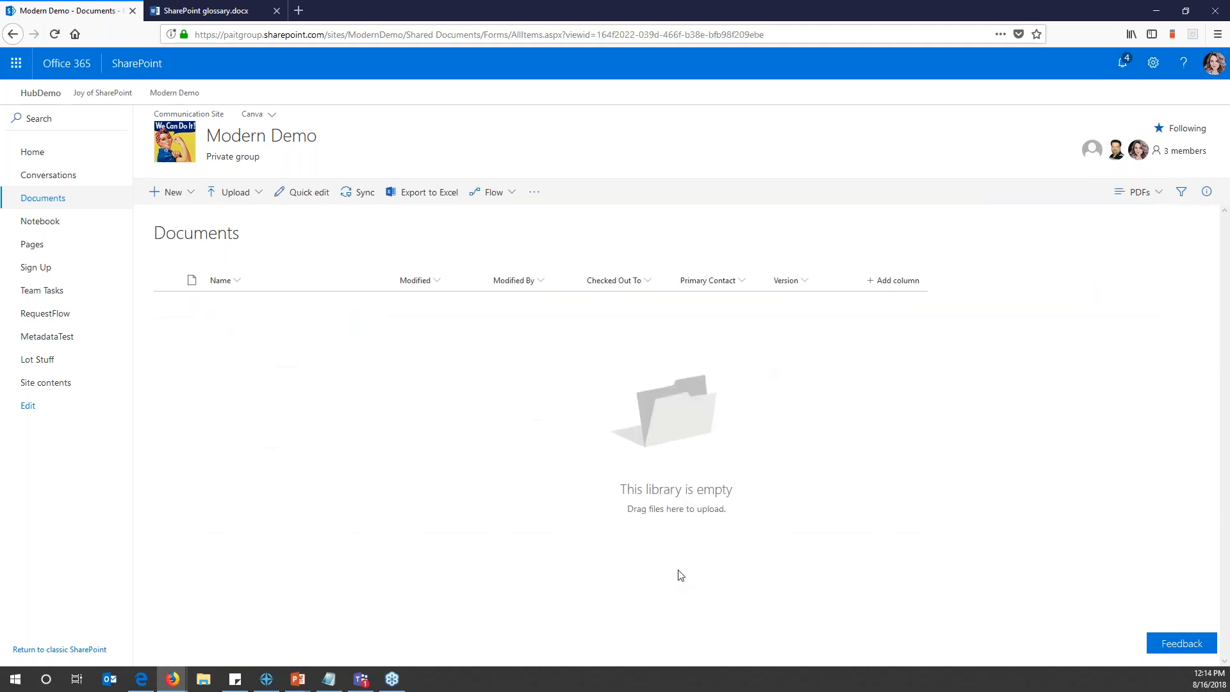
pyautogui.click(1160, 193)
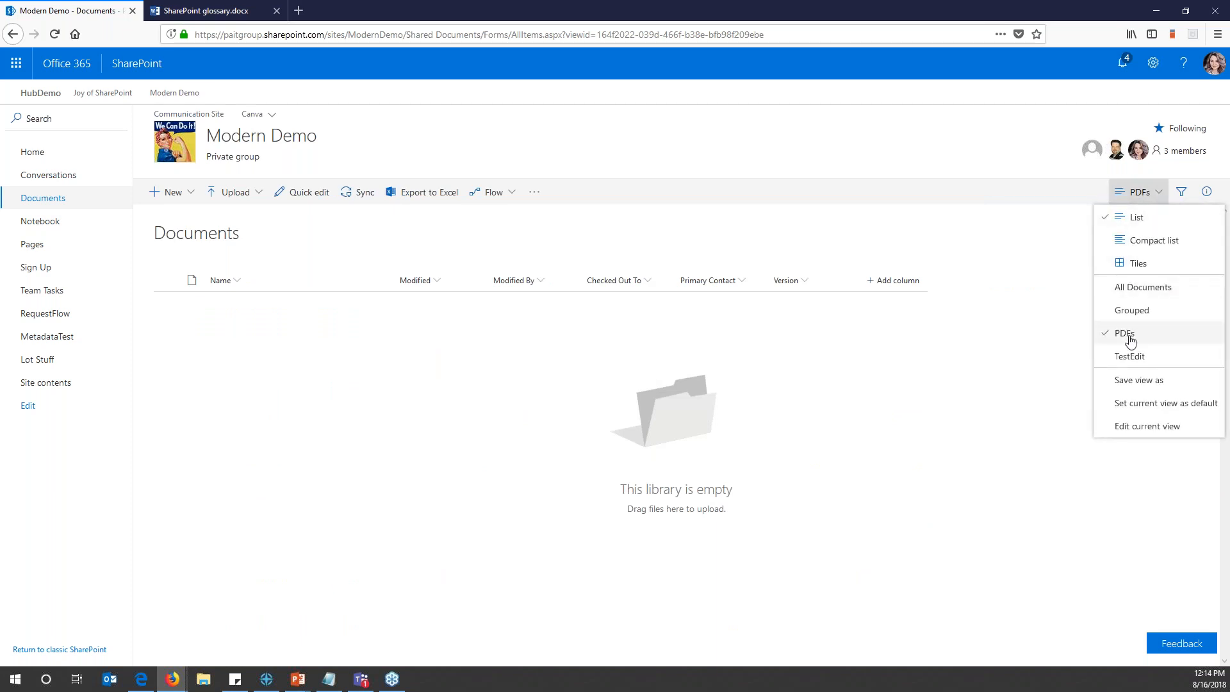
pyautogui.click(1129, 356)
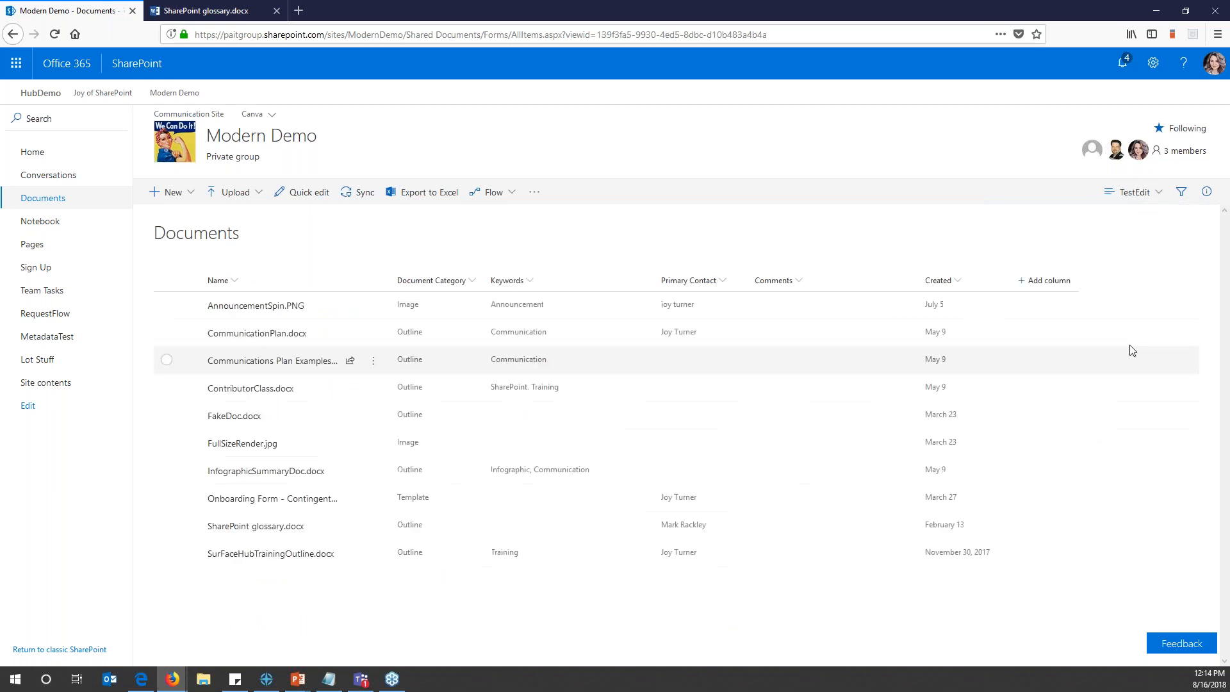
# Return the library to the All Documents view and unpin AnnouncementSpin.PNG
pyautogui.click(1157, 194)
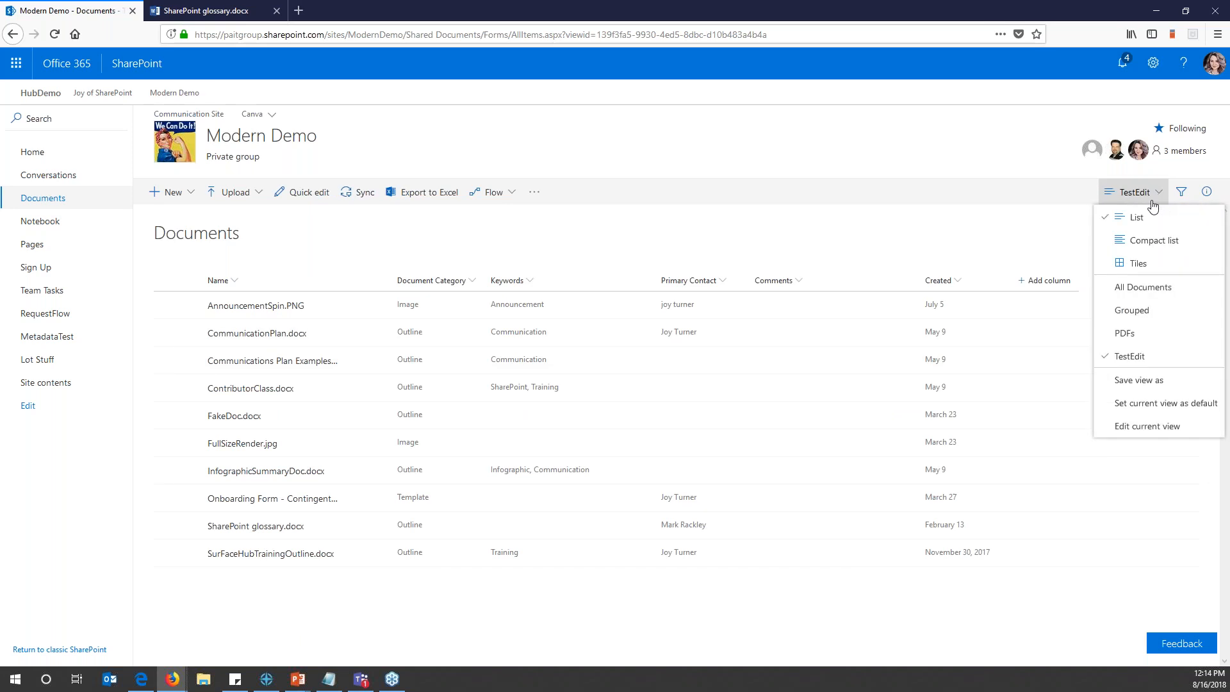
pyautogui.click(1141, 287)
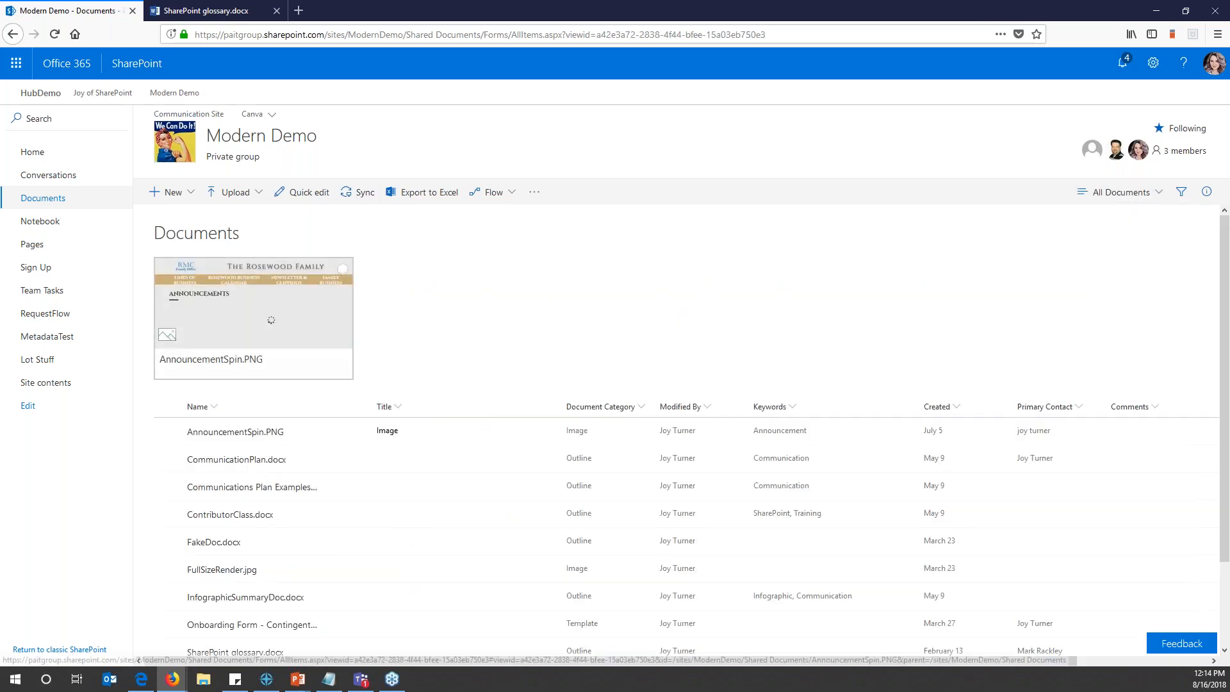
pyautogui.click(342, 268)
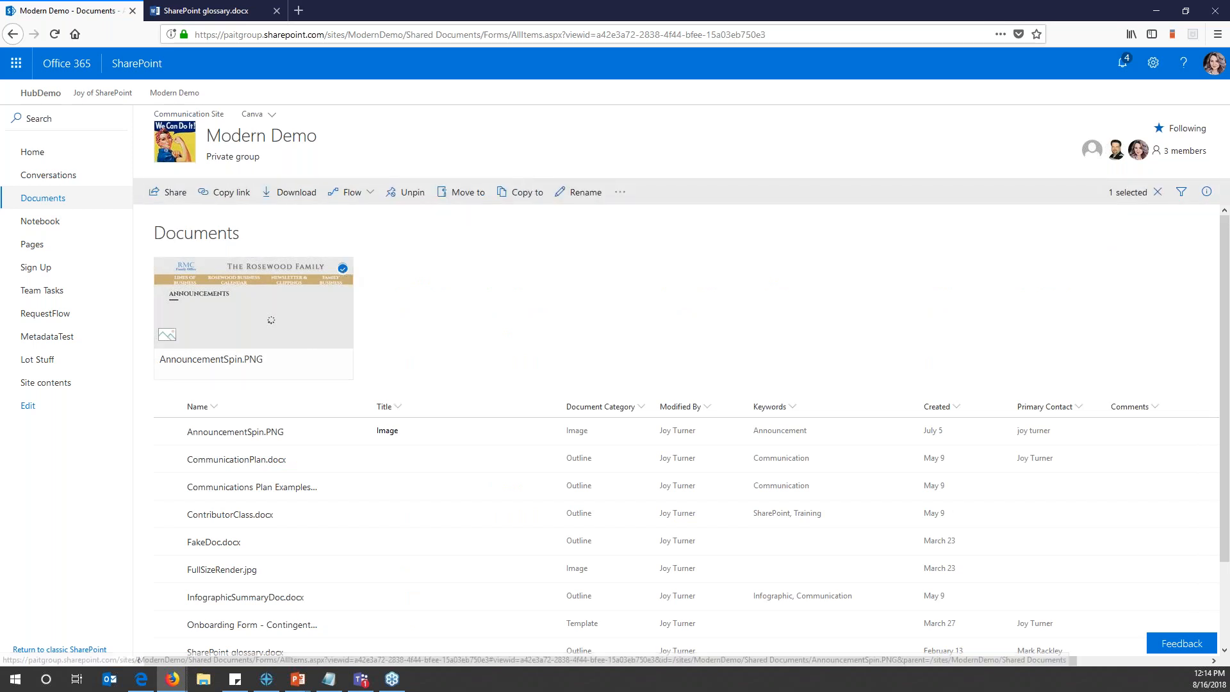
pyautogui.click(412, 194)
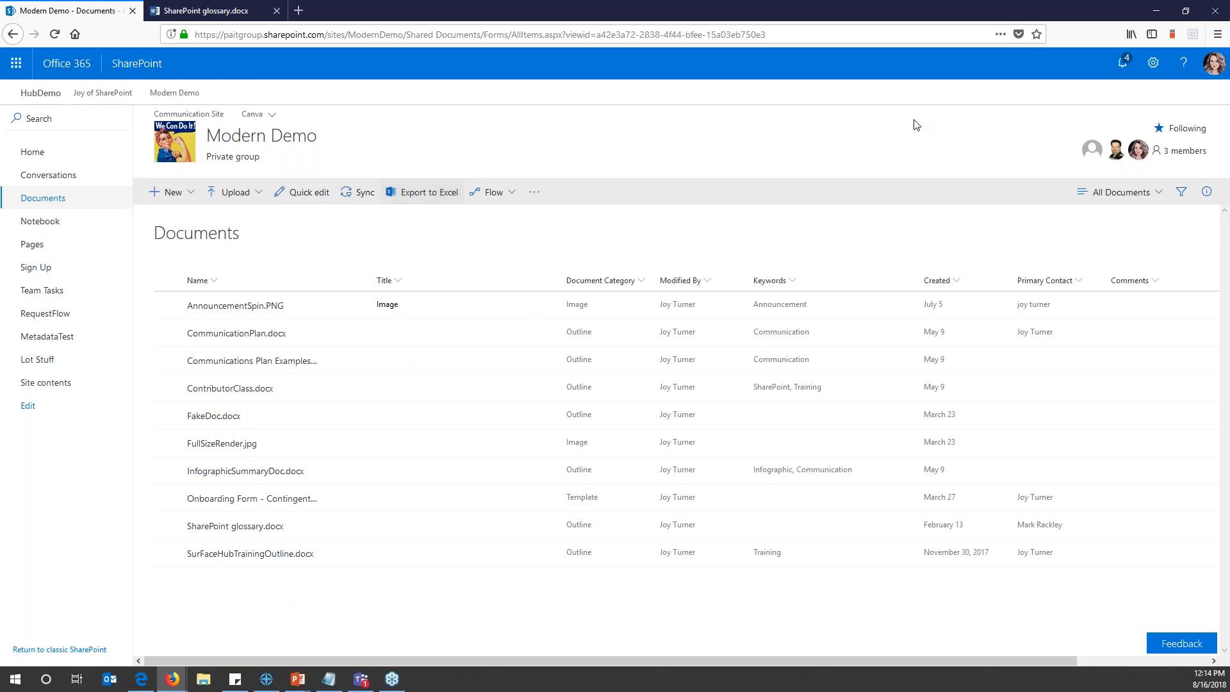
# Filter the Documents library to Word files in the Outline document category
pyautogui.click(1183, 192)
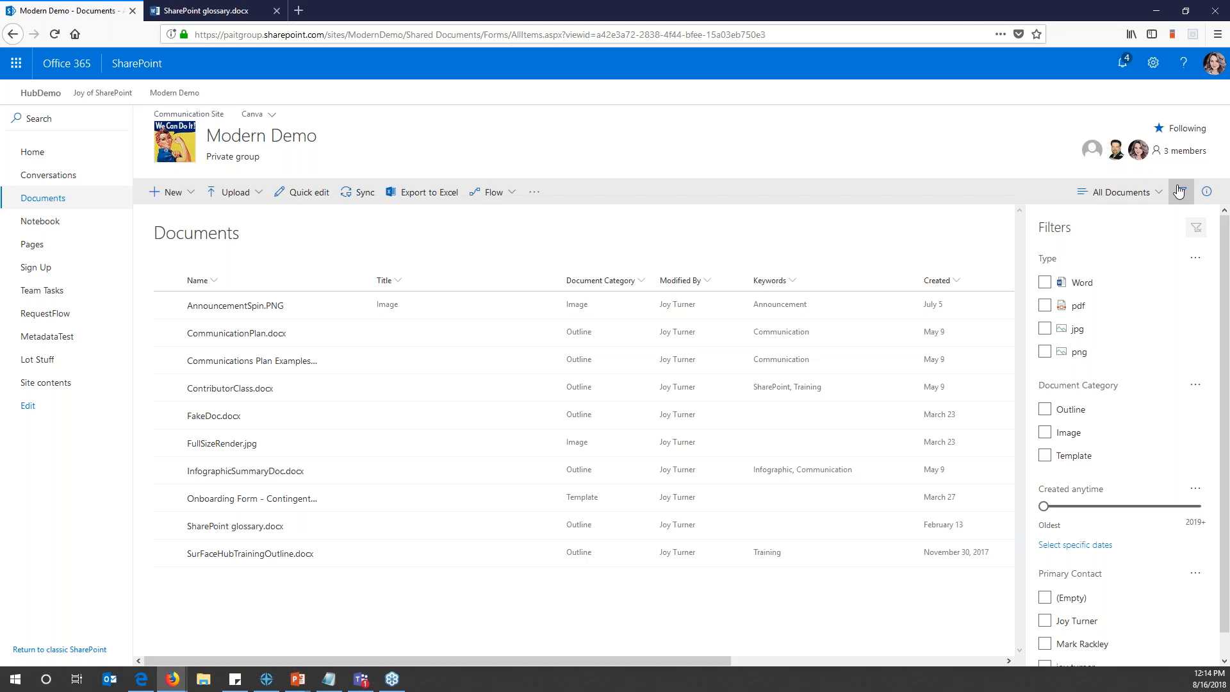
pyautogui.click(1045, 285)
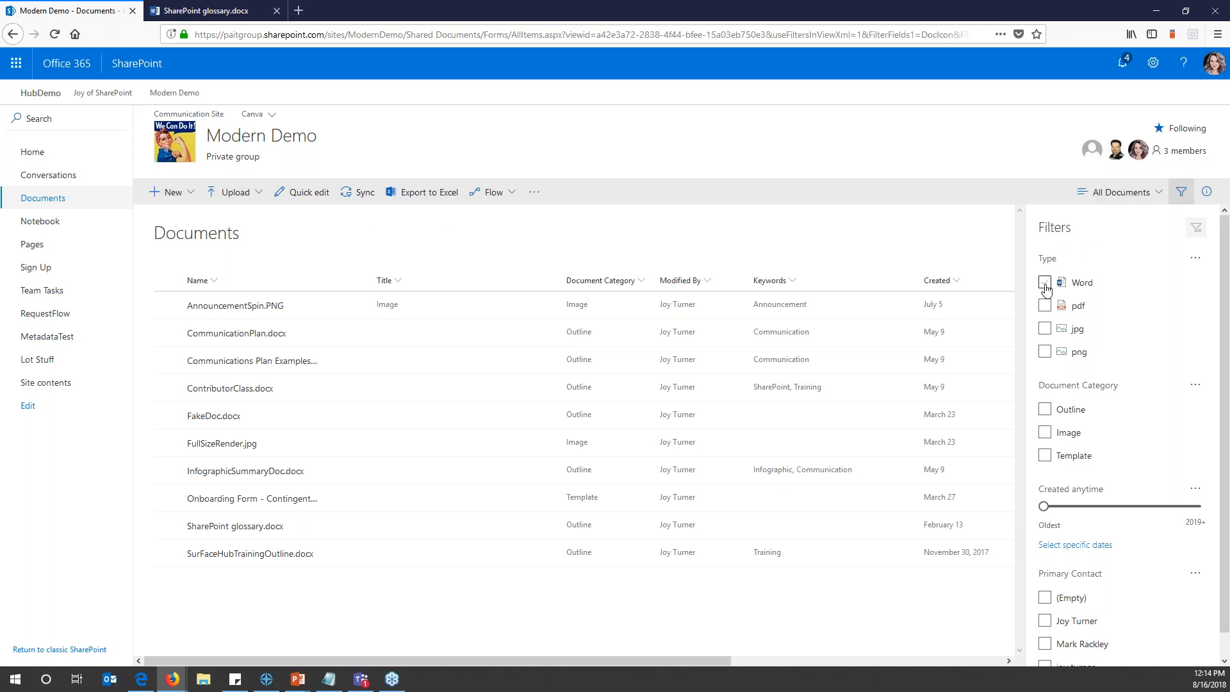
pyautogui.click(1045, 410)
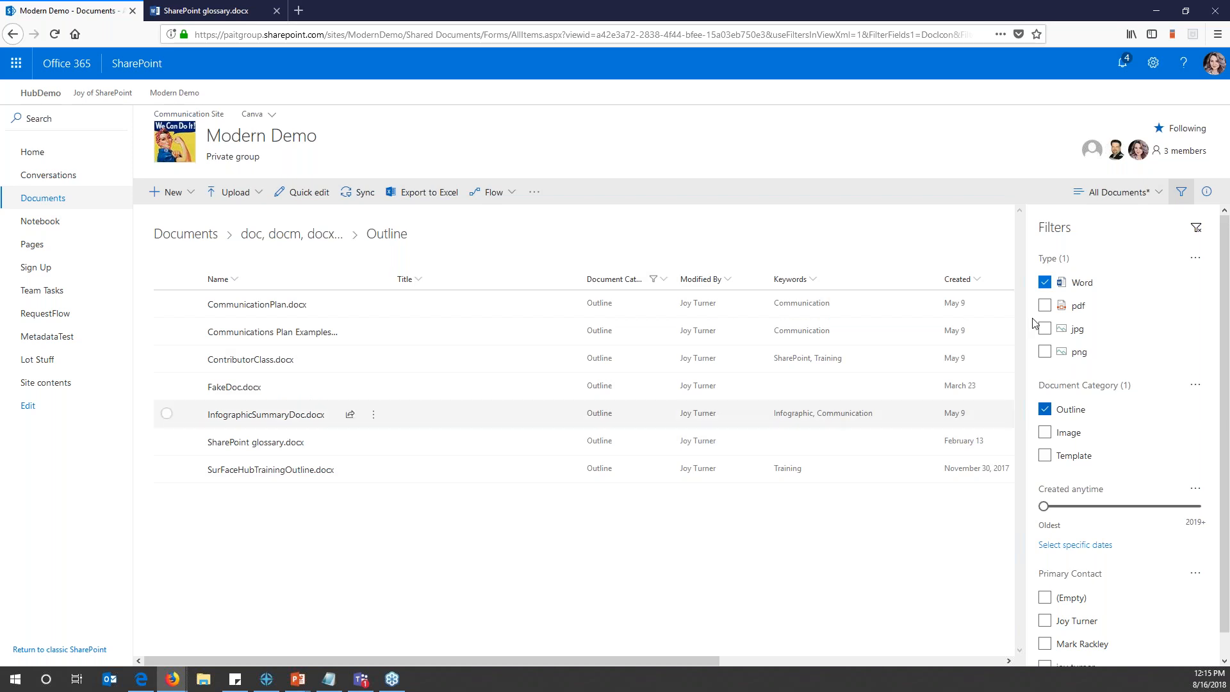
# Remove the Word and Outline filters and filter the library to the Image document category
pyautogui.click(1043, 284)
pyautogui.click(1045, 410)
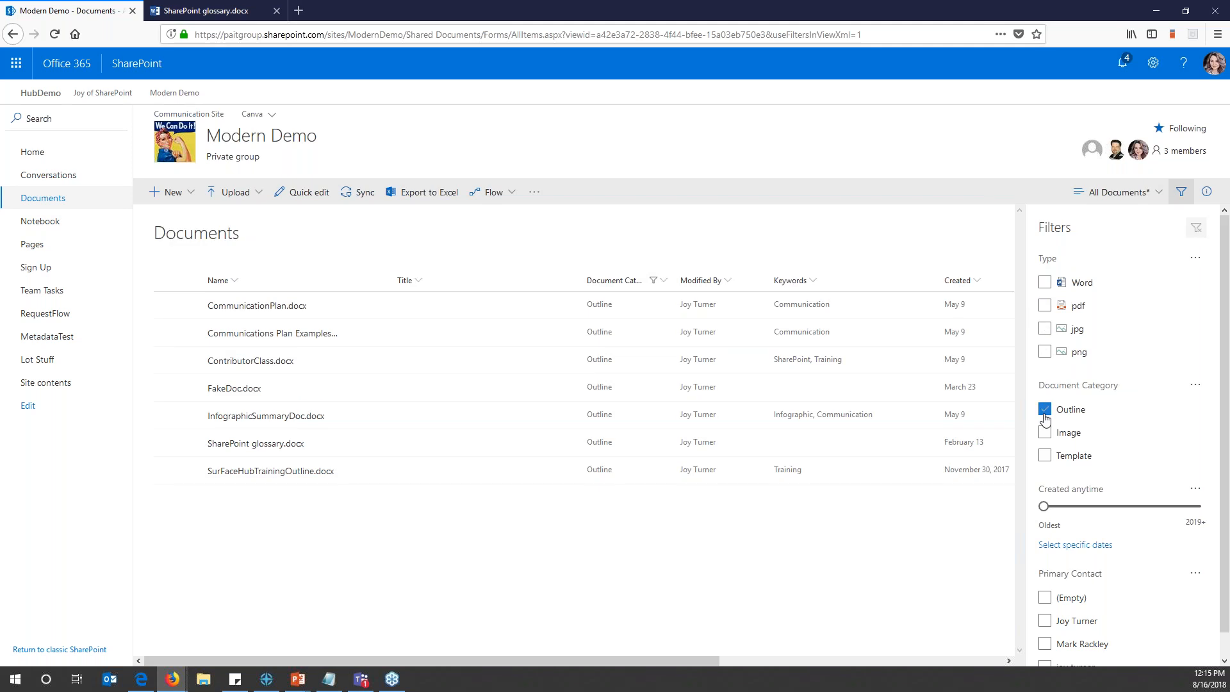
pyautogui.click(1045, 433)
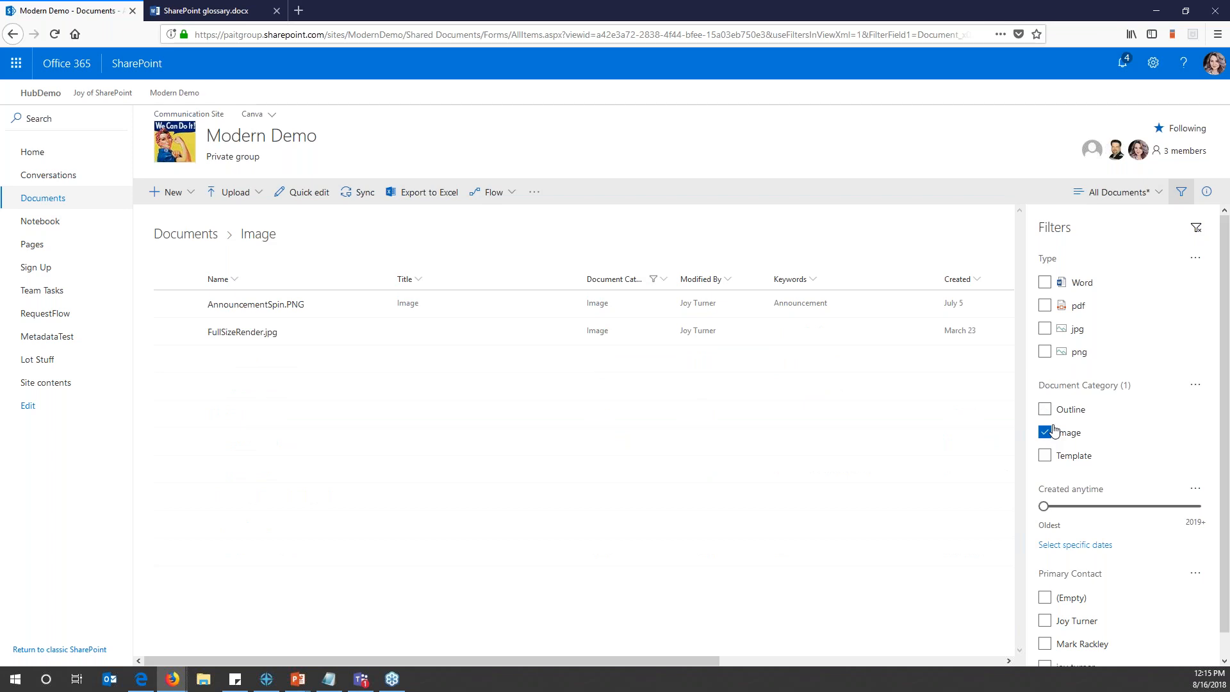
# Save the filtered library as a new public view named Images
pyautogui.click(1161, 200)
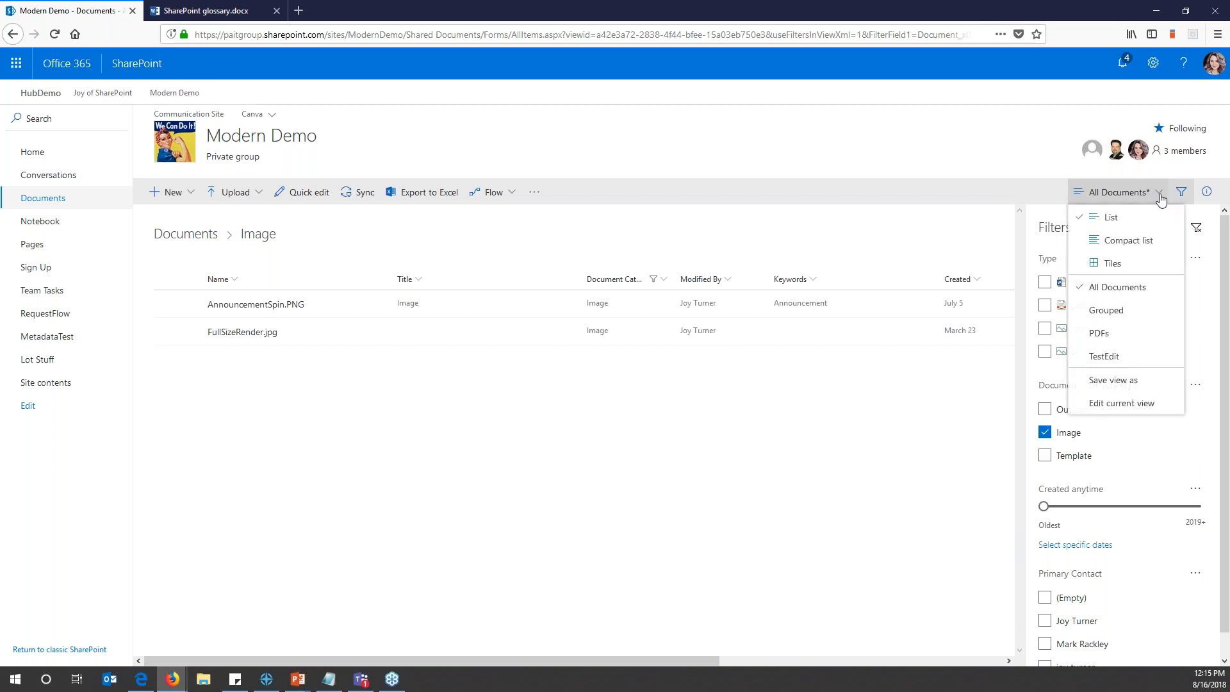
pyautogui.click(1114, 381)
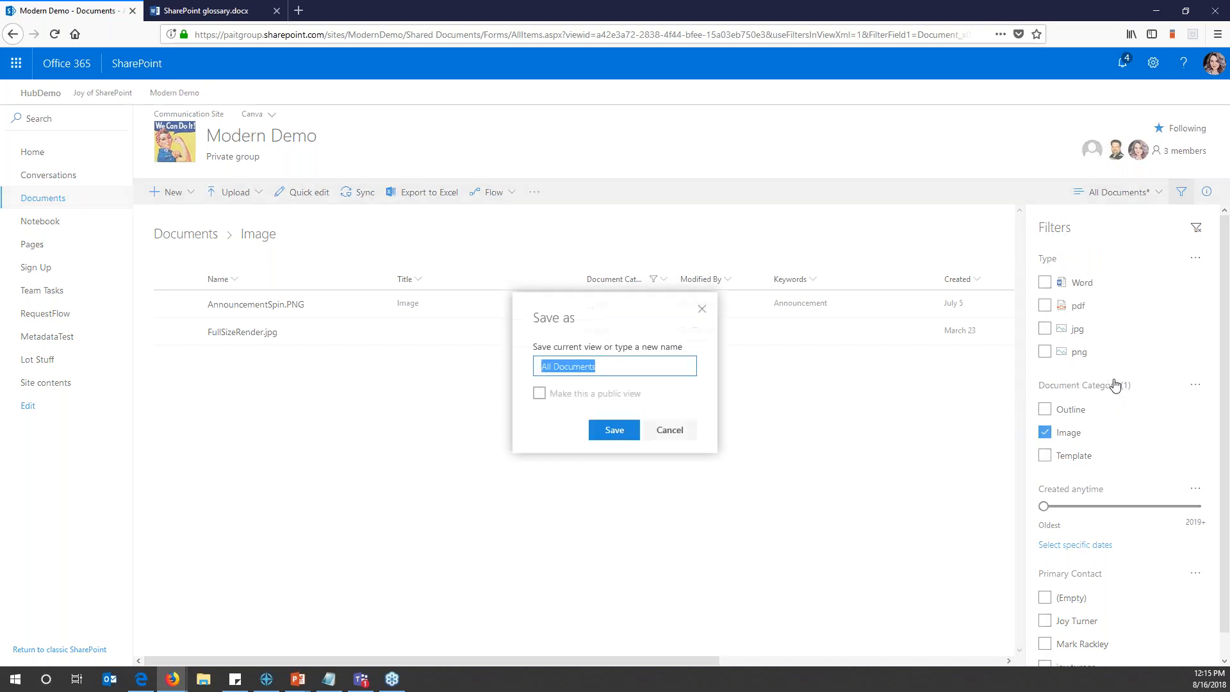
pyautogui.press('BackSpace')
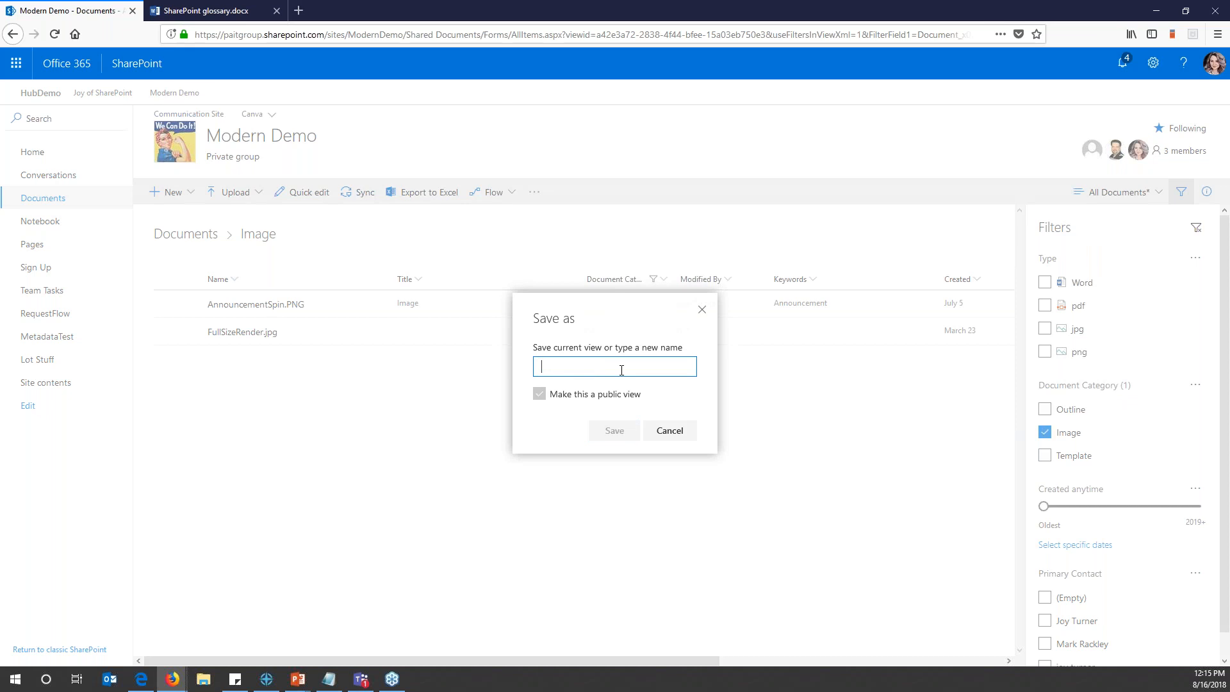
pyautogui.write('Images')
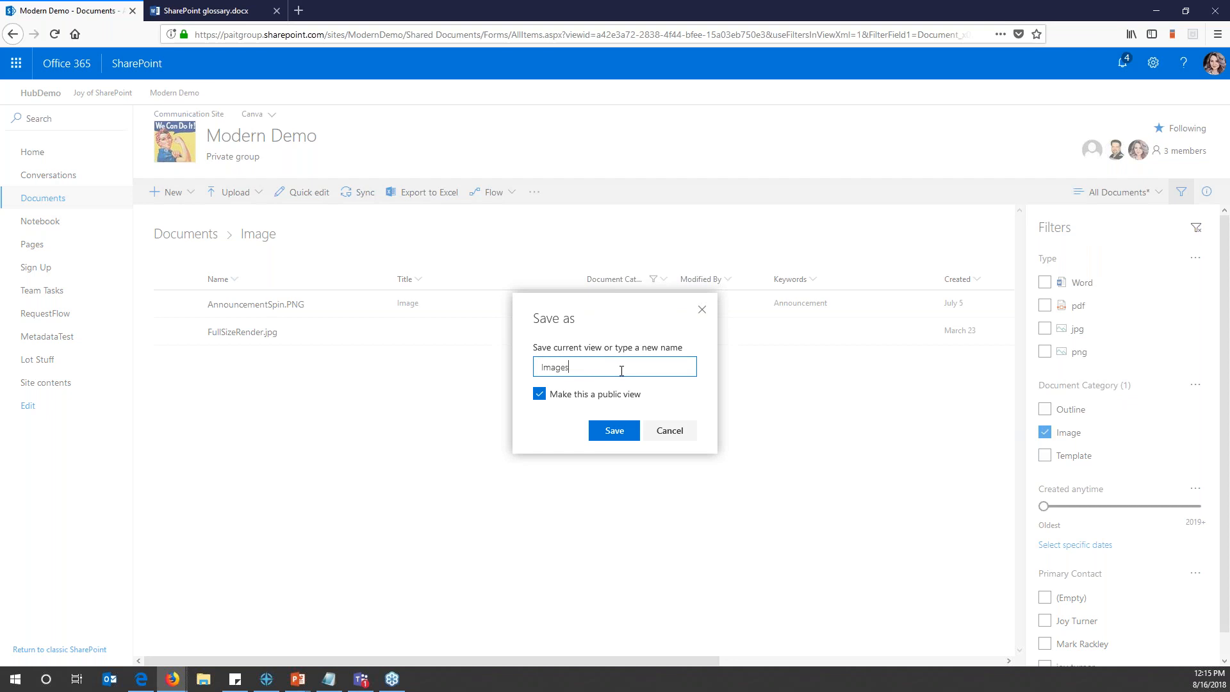
pyautogui.click(614, 429)
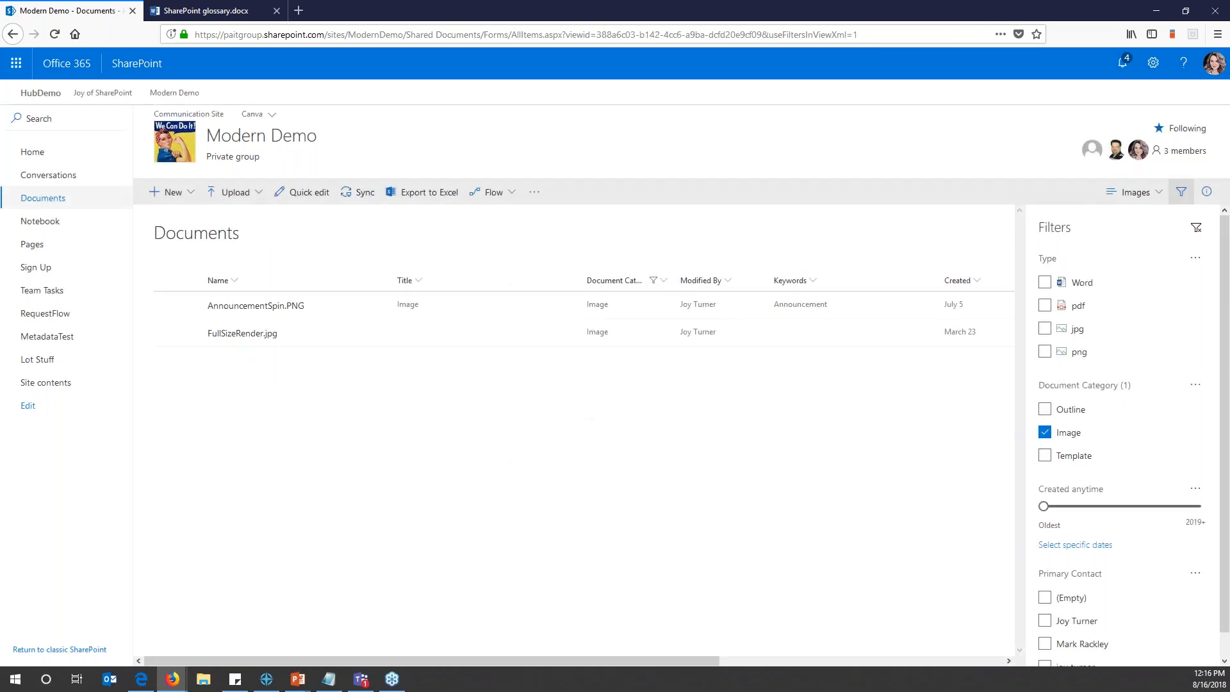
# Filter the Images view to png files, reload it and return to the All Documents view
pyautogui.click(1135, 192)
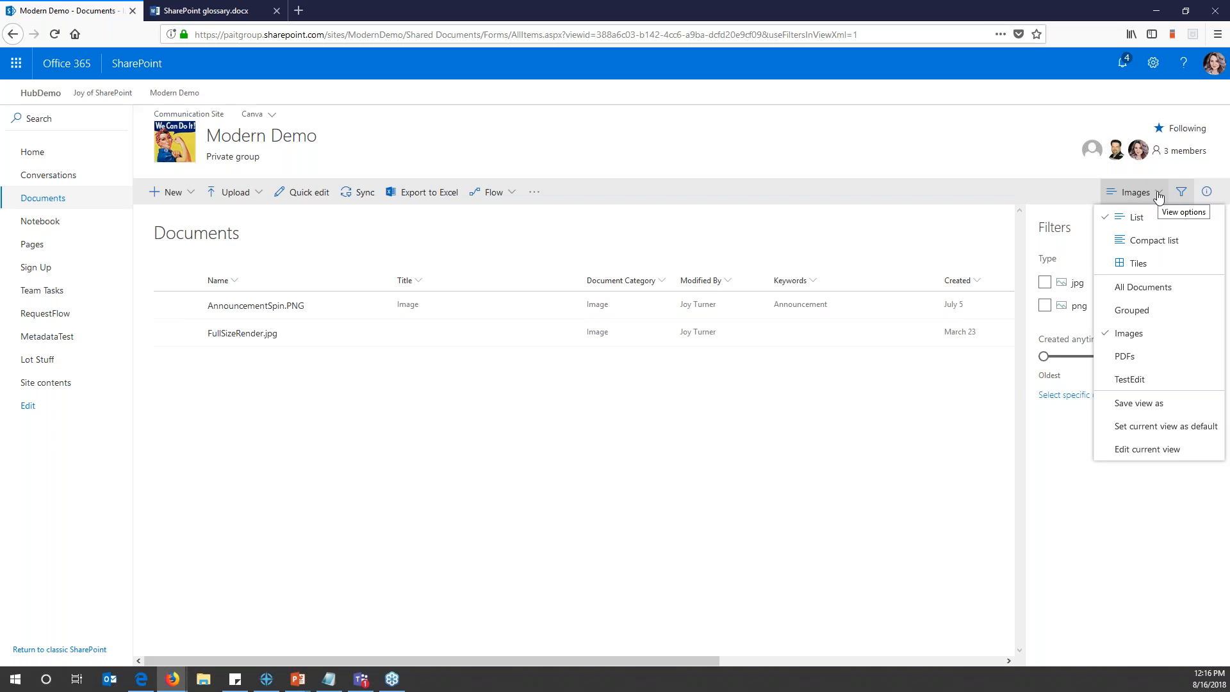
pyautogui.click(1045, 306)
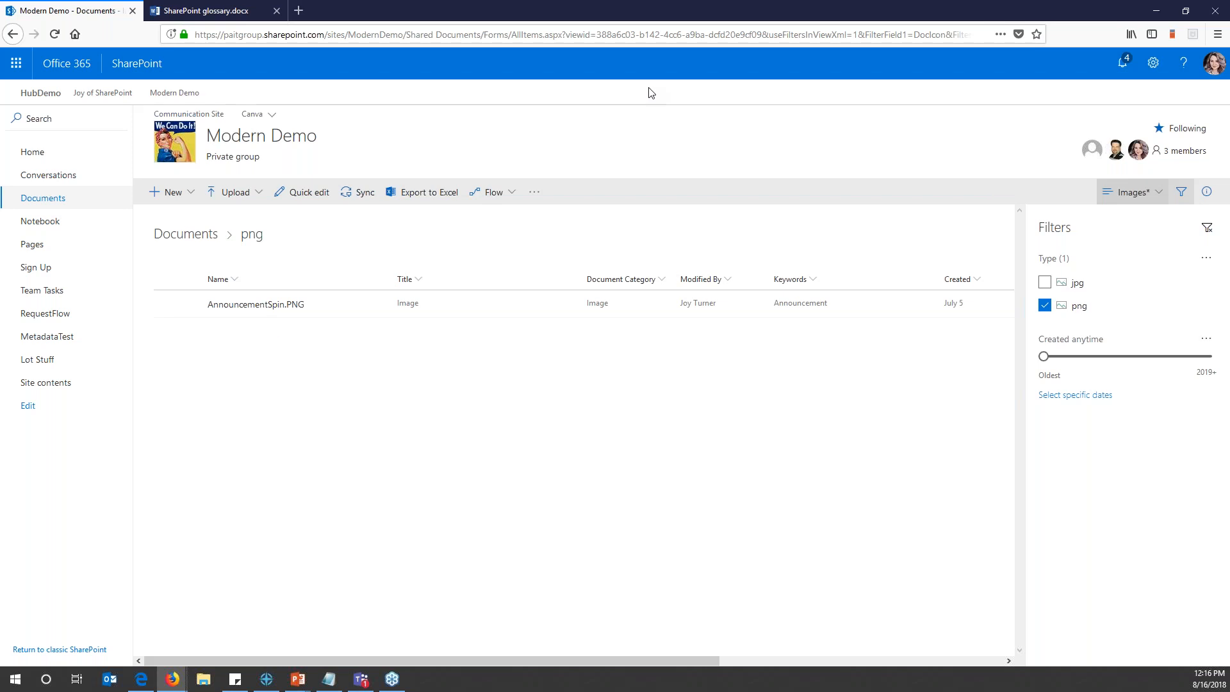
pyautogui.click(55, 37)
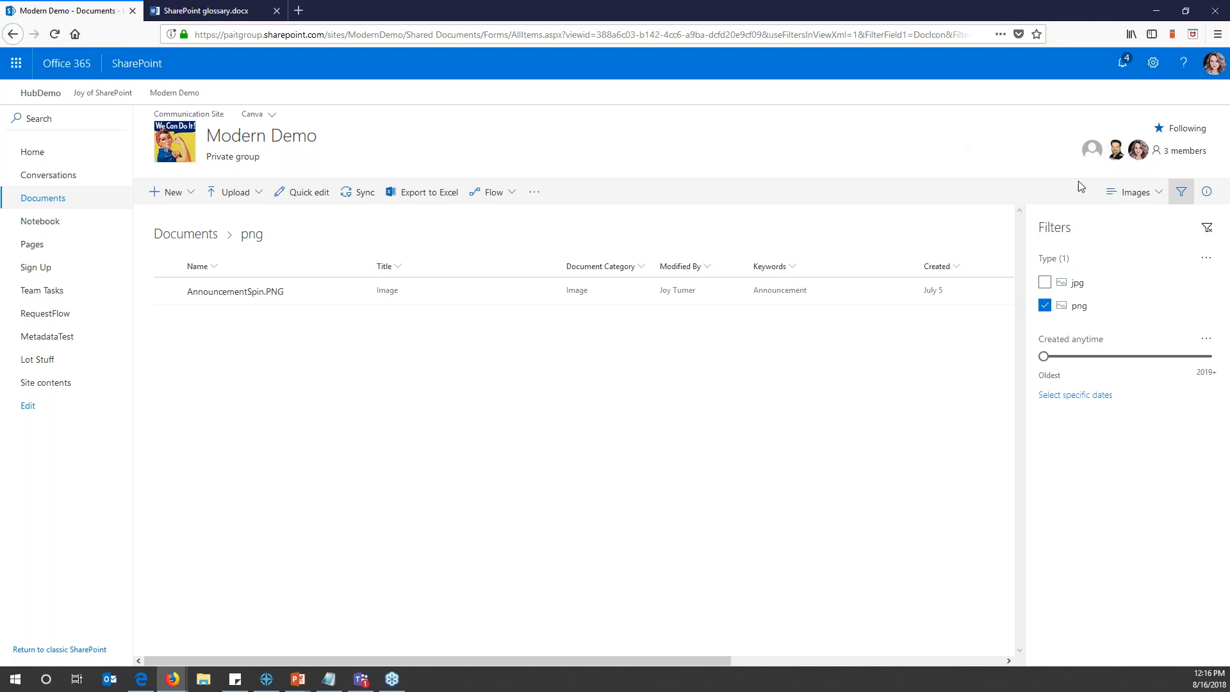
pyautogui.click(1144, 196)
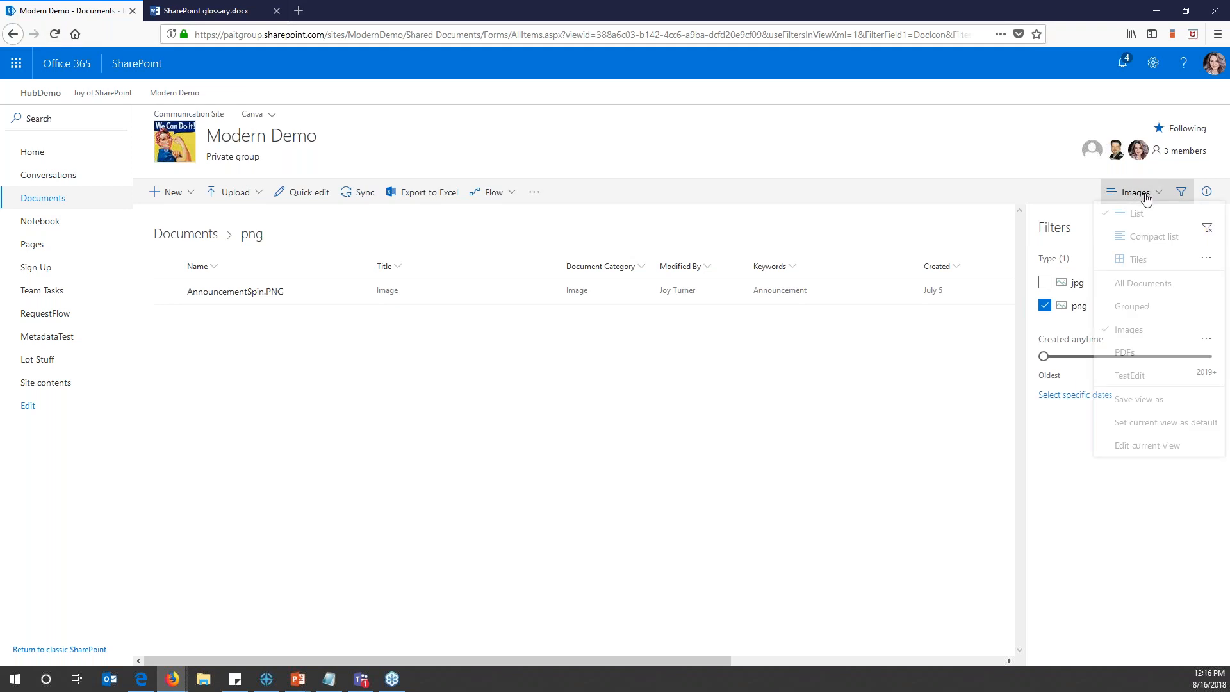
pyautogui.click(1139, 284)
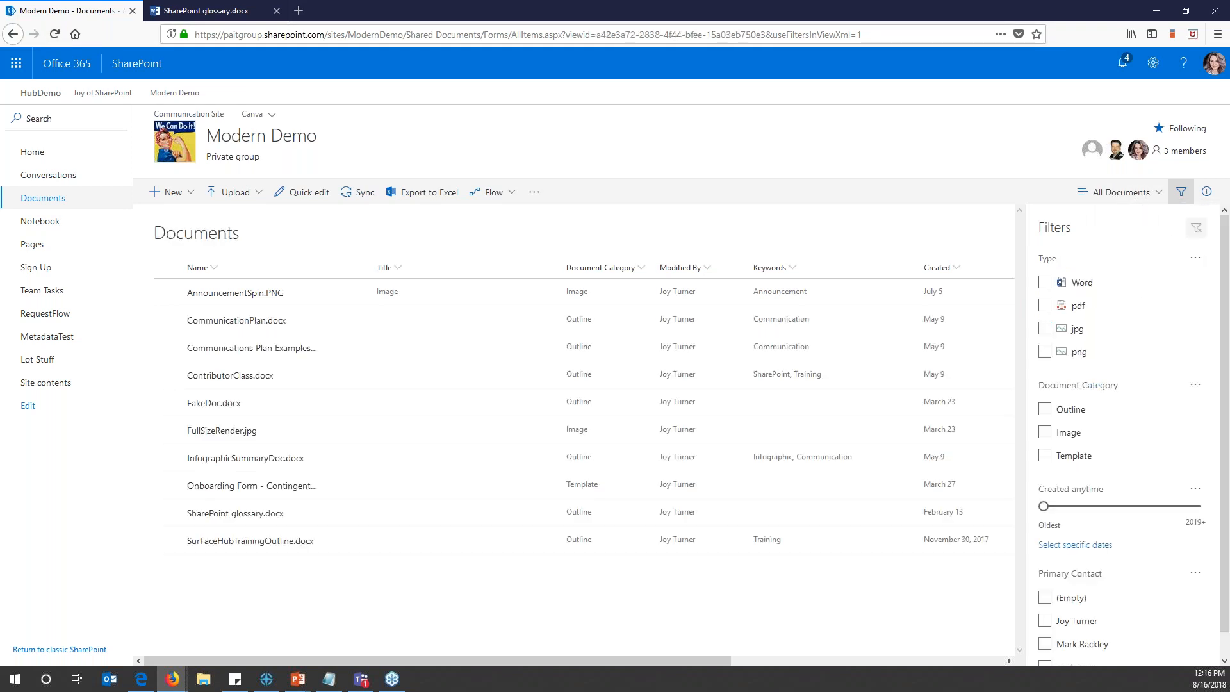
# Show the details of CommunicationPlan.docx and look through its document preview
pyautogui.click(1208, 194)
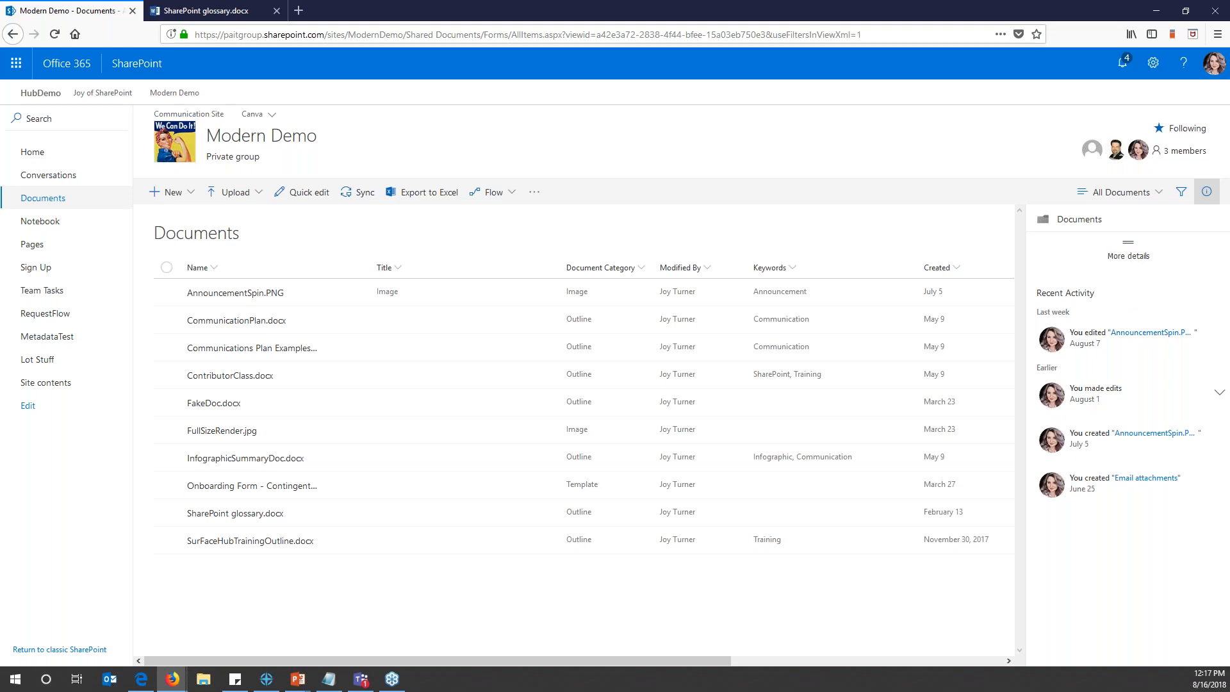
pyautogui.click(166, 319)
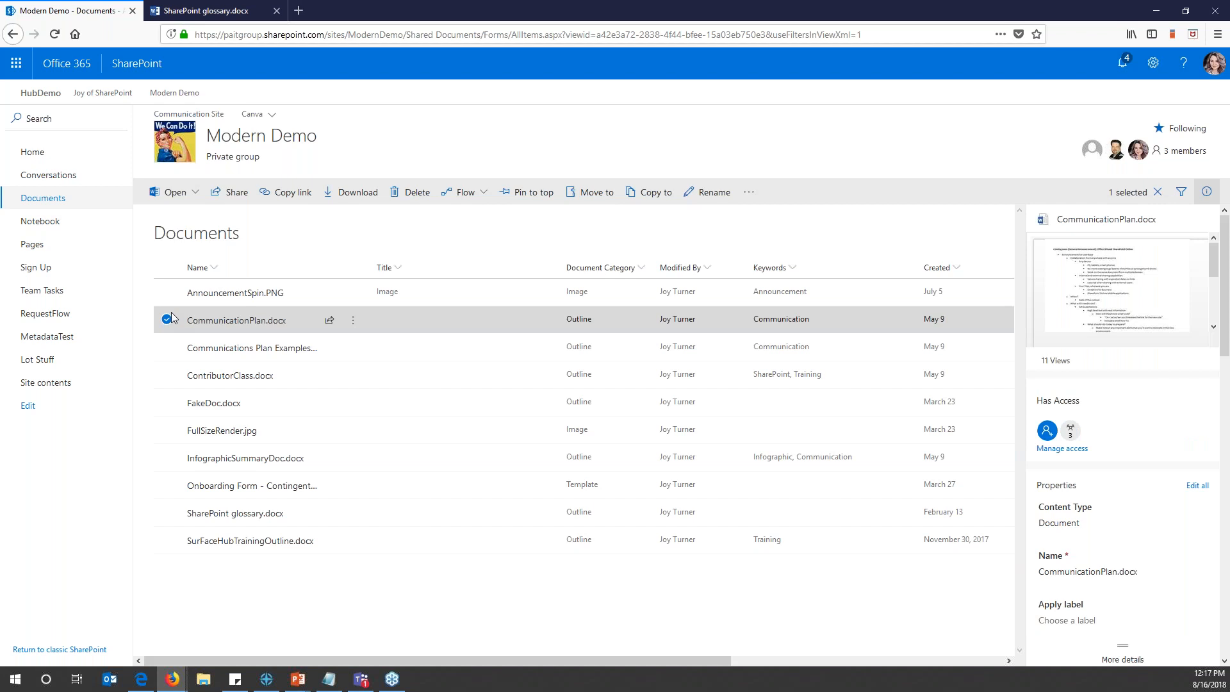
pyautogui.click(1214, 251)
pyautogui.moveTo(1213, 248); pyautogui.dragTo(1214, 248)
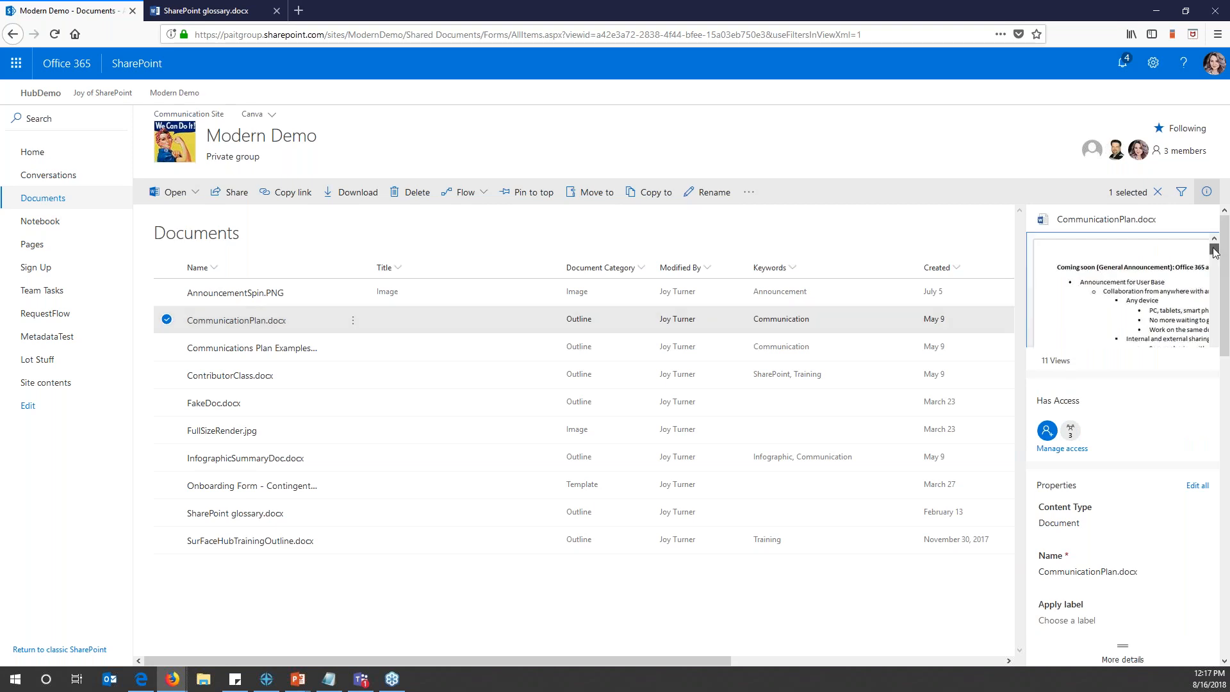
pyautogui.moveTo(1212, 251); pyautogui.dragTo(1213, 293)
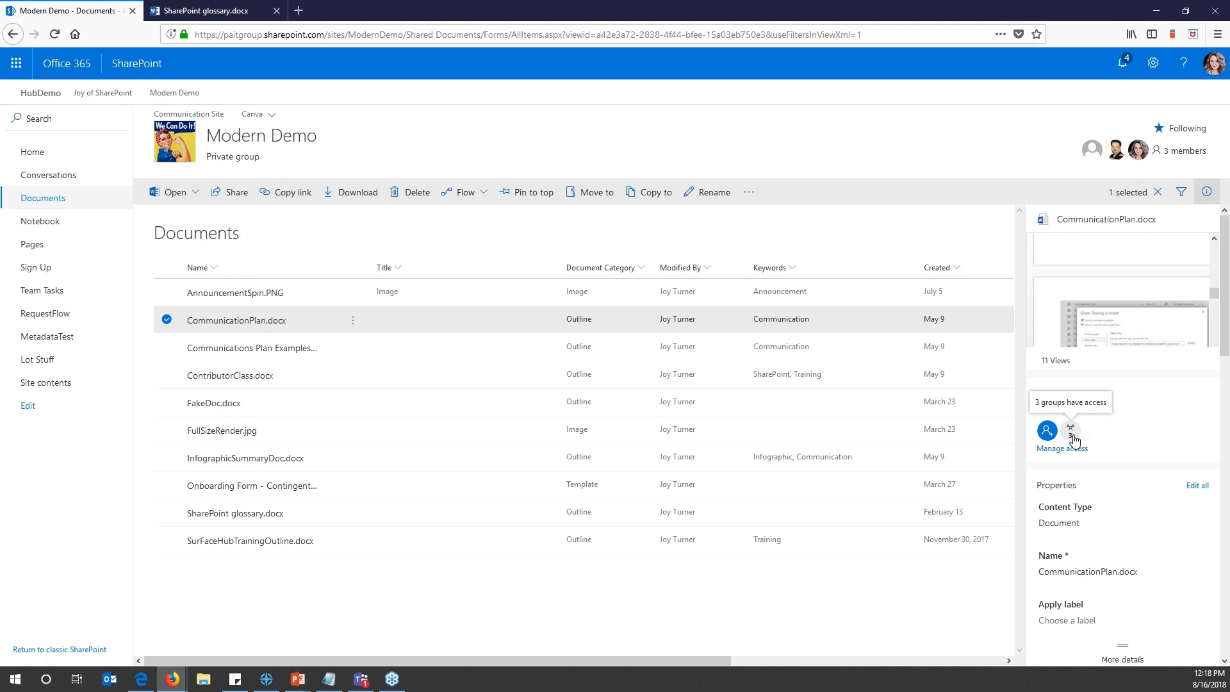
# View the access settings and advanced permissions of CommunicationPlan.docx, and return to the Documents page
pyautogui.click(1065, 448)
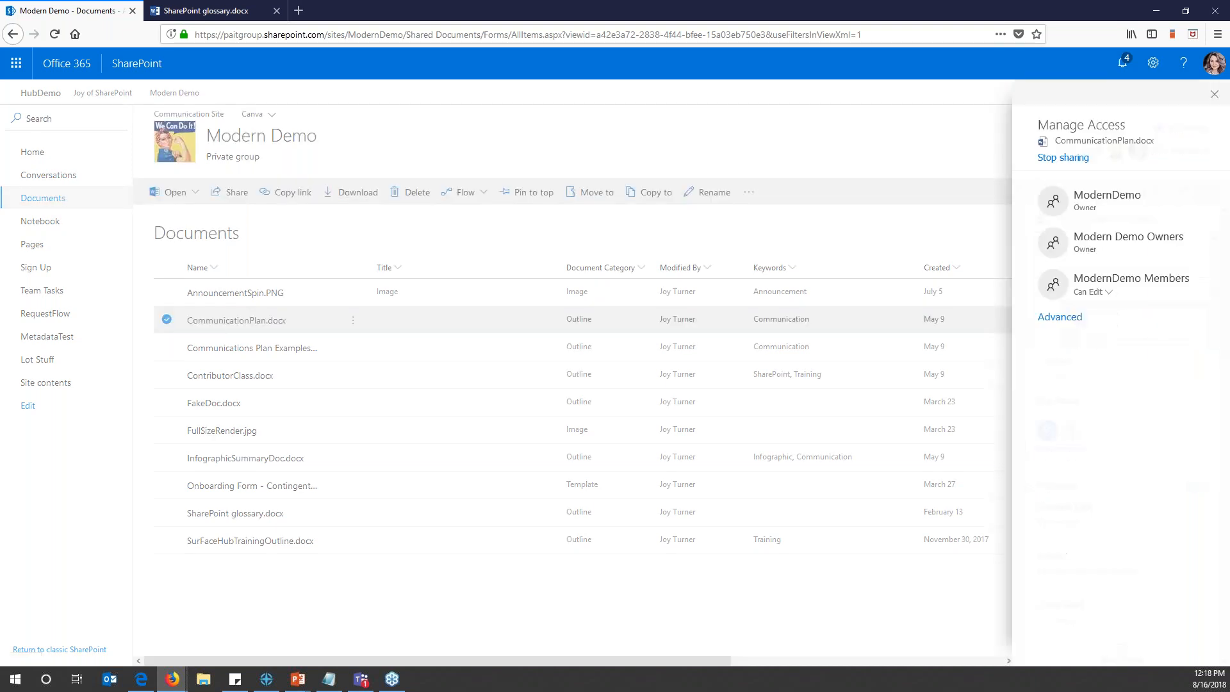
pyautogui.click(1061, 317)
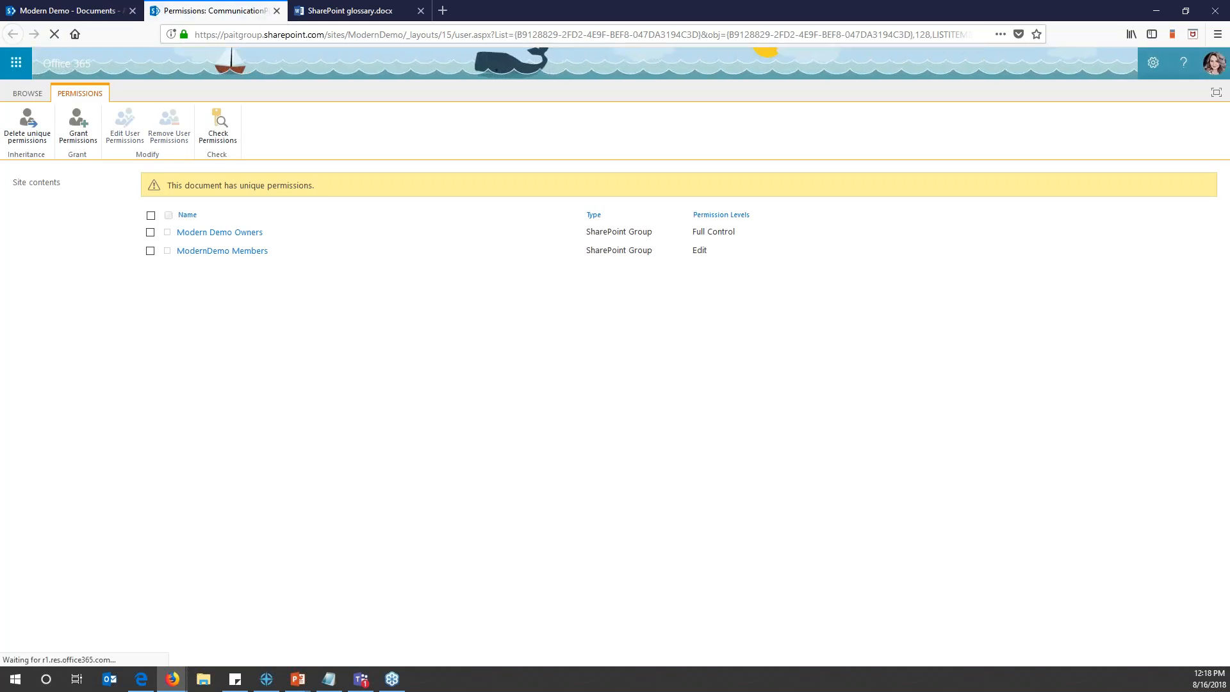
pyautogui.click(88, 11)
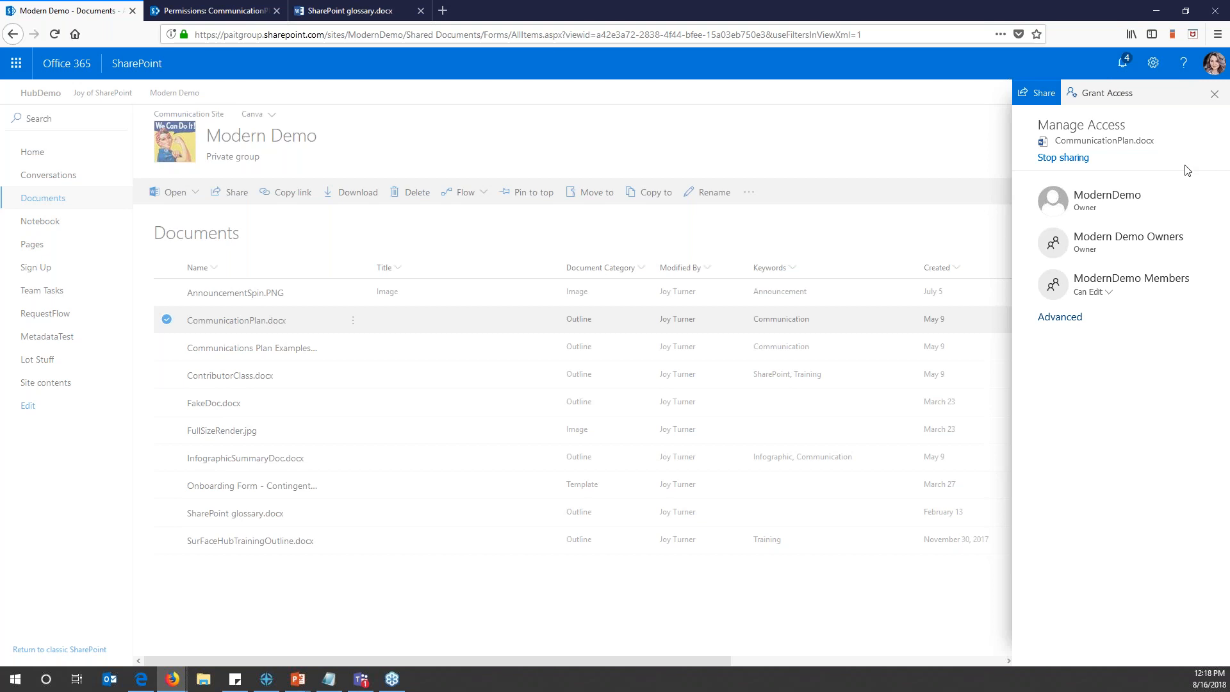
# Close the access settings, look through CommunicationPlan.docx's properties in the details pane and full edit form, and cancel the form
pyautogui.click(1214, 95)
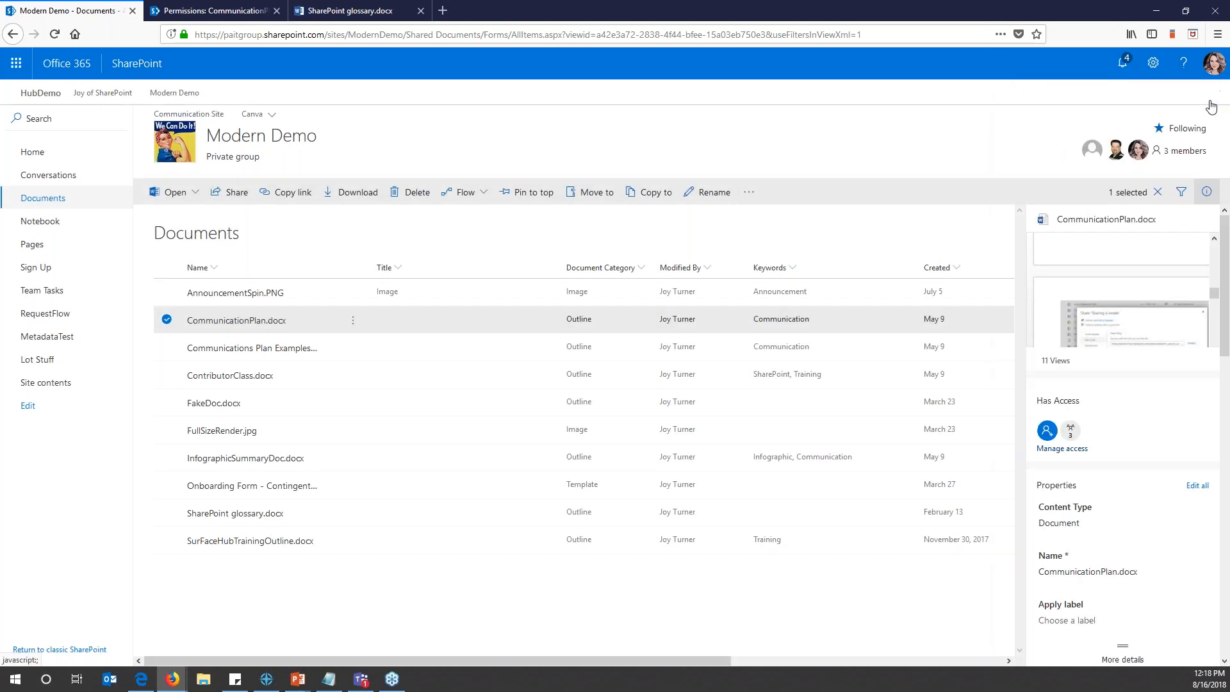
pyautogui.scroll(-3, 1226, 322)
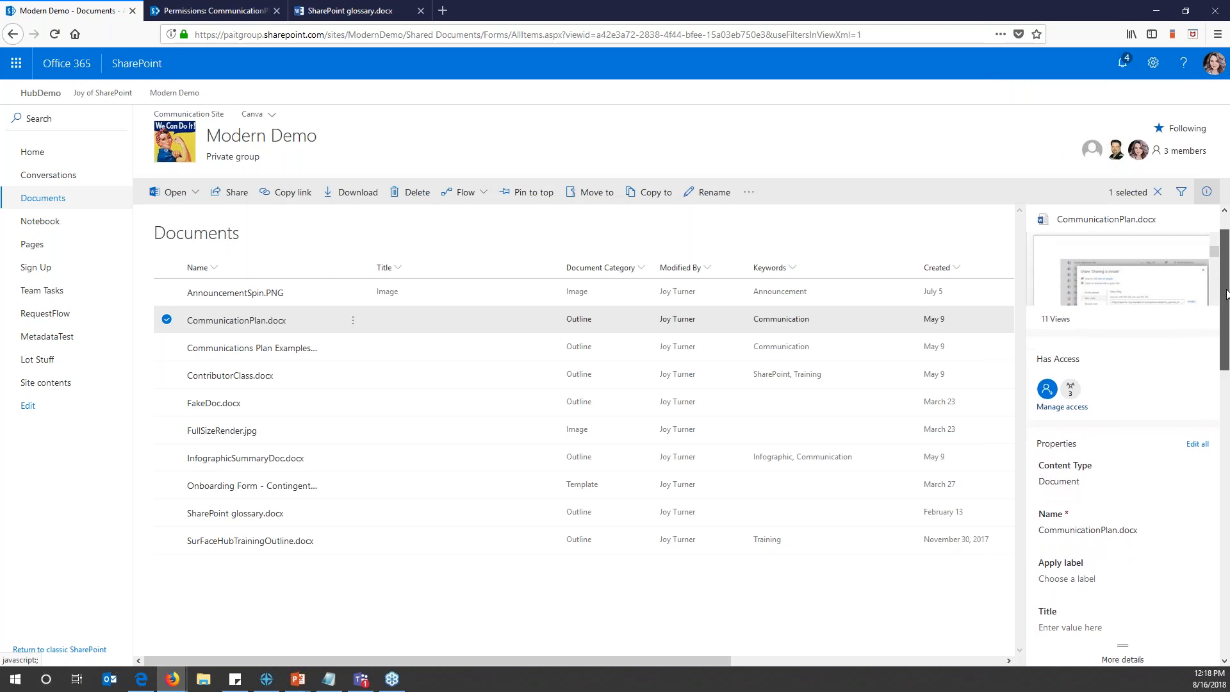
pyautogui.scroll(-4, 1225, 323)
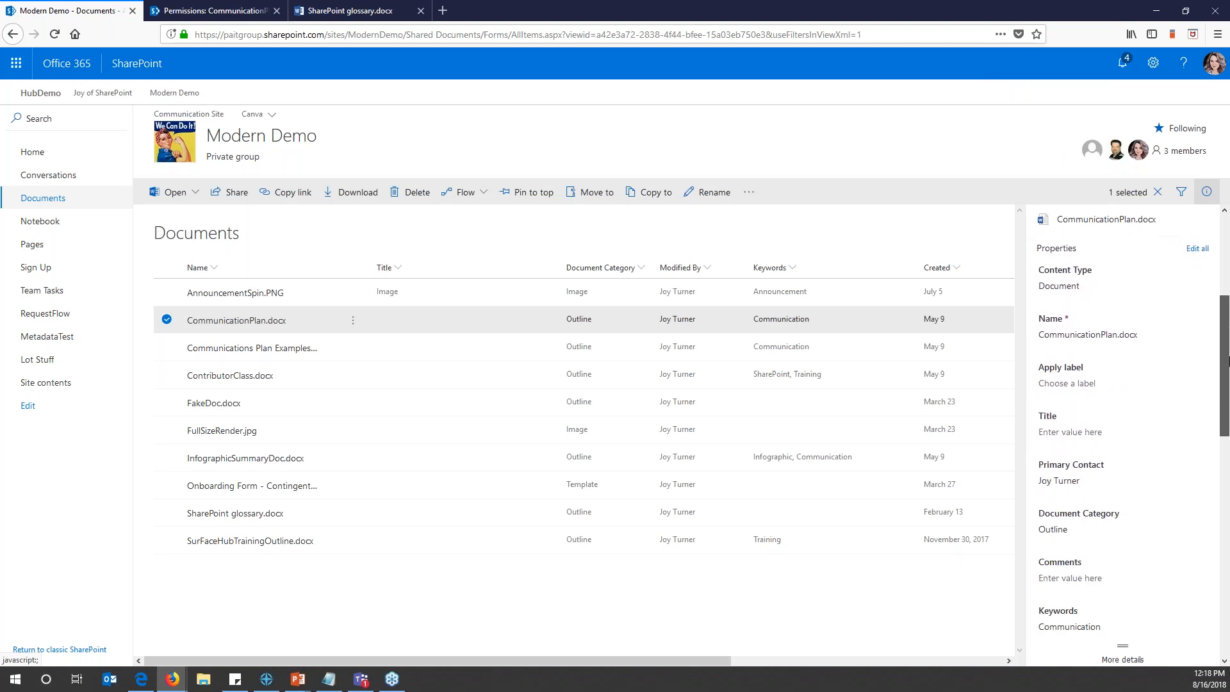
pyautogui.click(1197, 245)
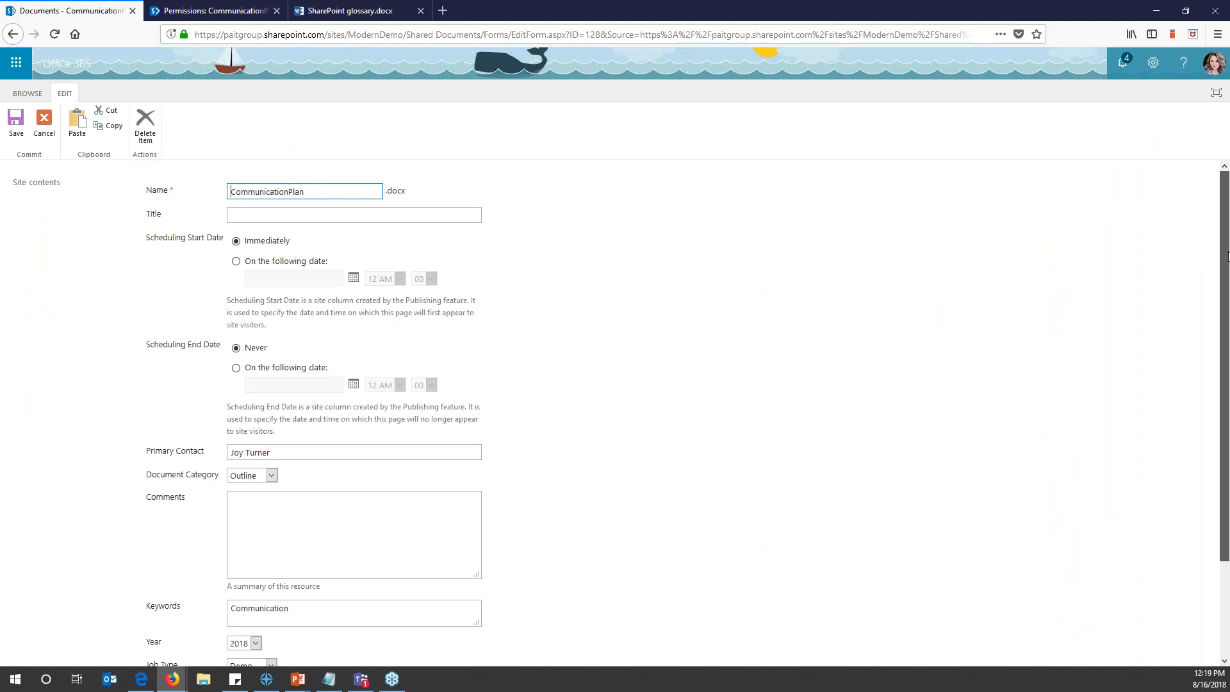
pyautogui.moveTo(1228, 256); pyautogui.dragTo(1228, 438)
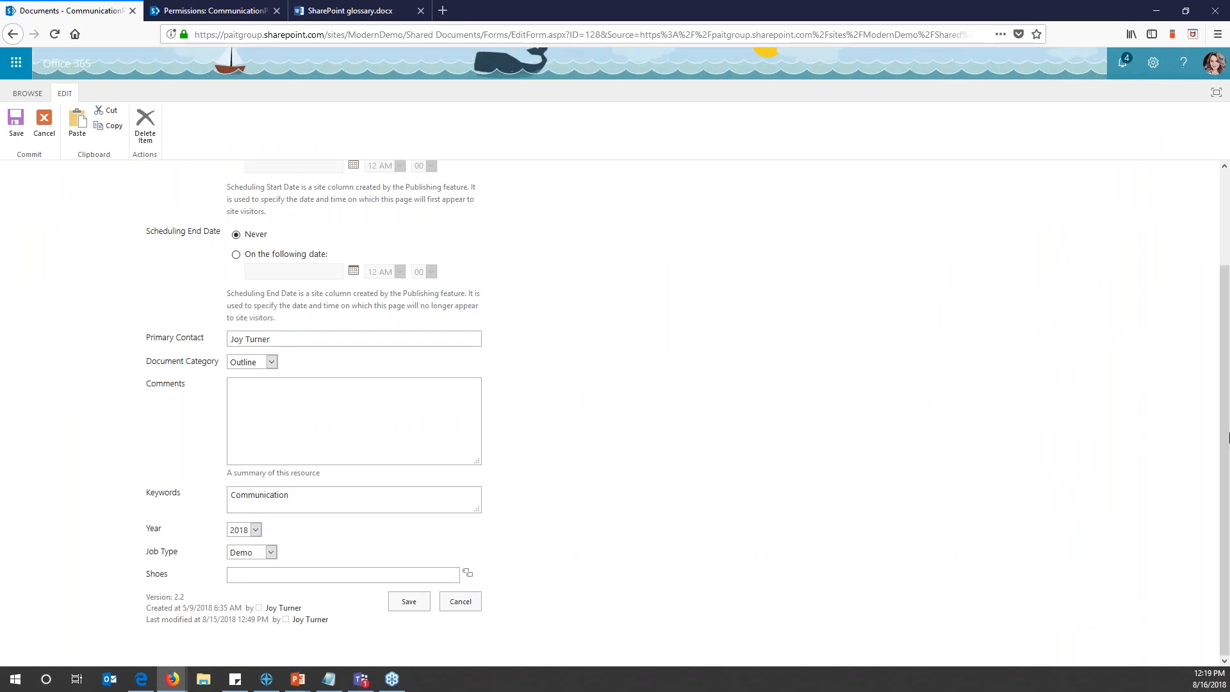
pyautogui.click(460, 603)
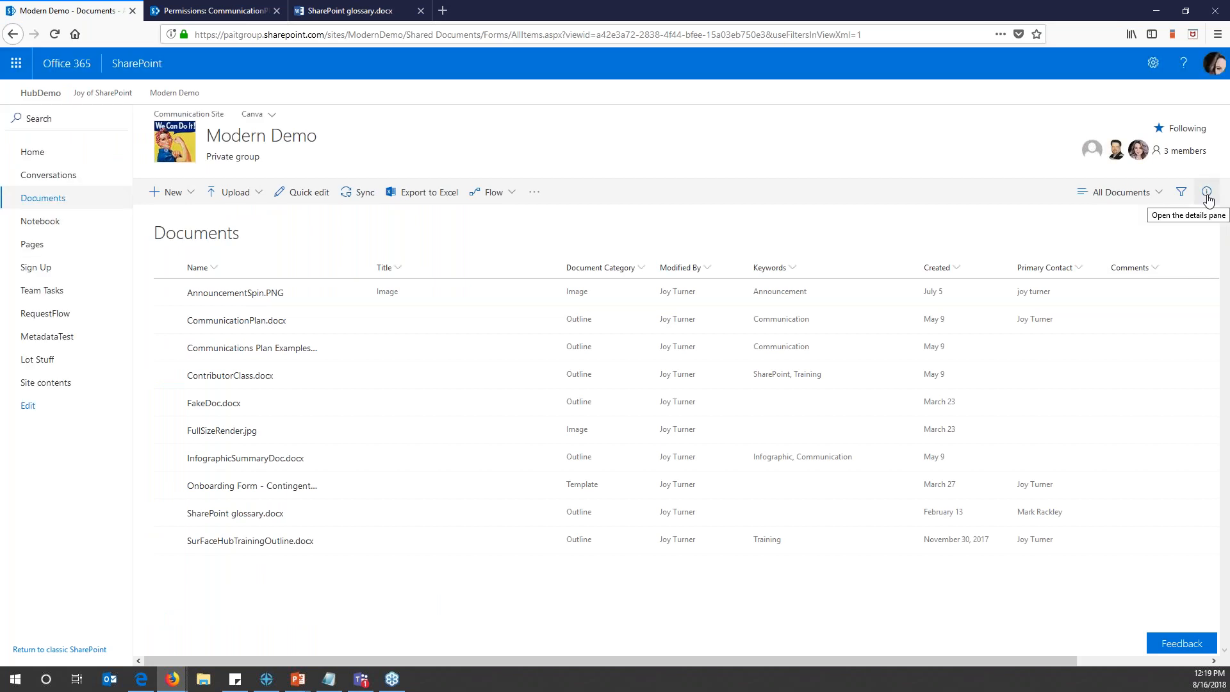
# In the details pane of CommunicationPlan.docx, enter the comment "Need to update images" and set the Year to 2019
pyautogui.click(1207, 195)
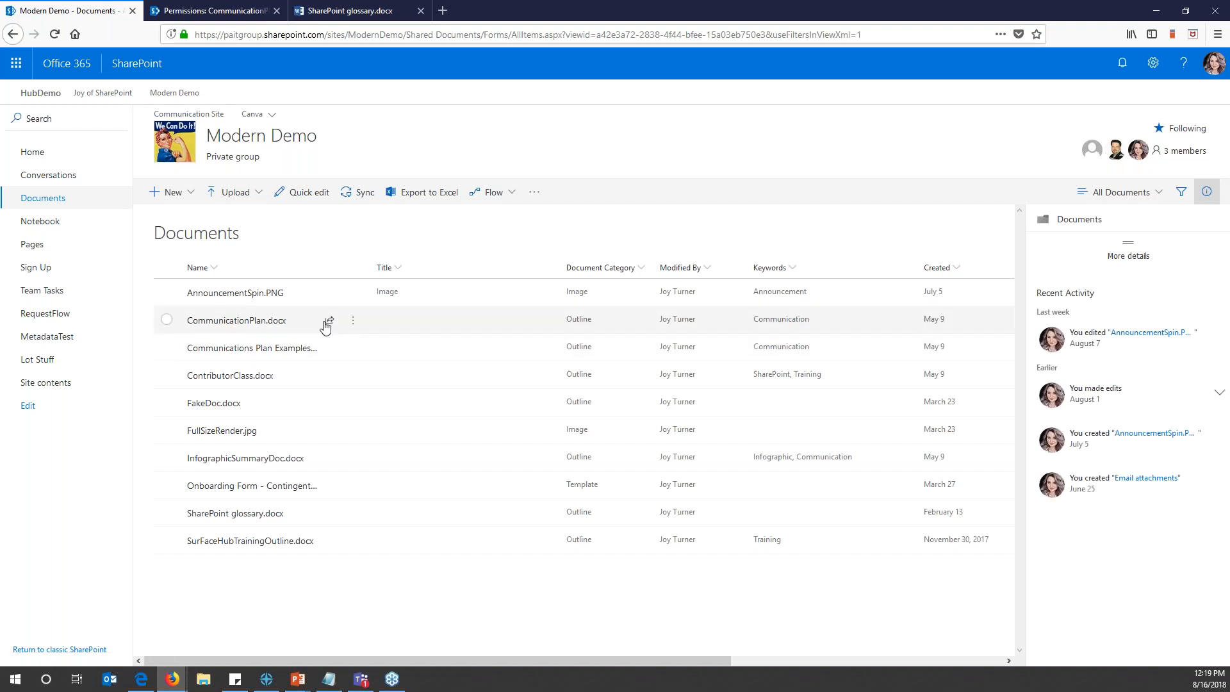
pyautogui.click(167, 320)
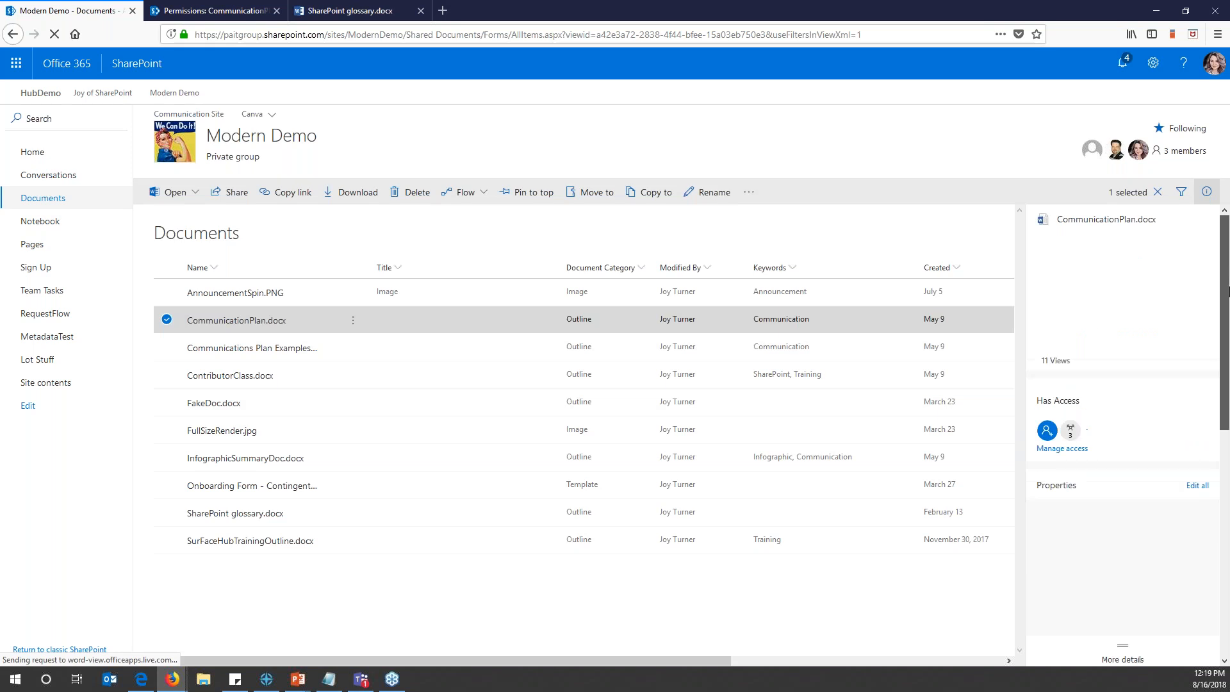
pyautogui.moveTo(1228, 291); pyautogui.dragTo(1227, 355)
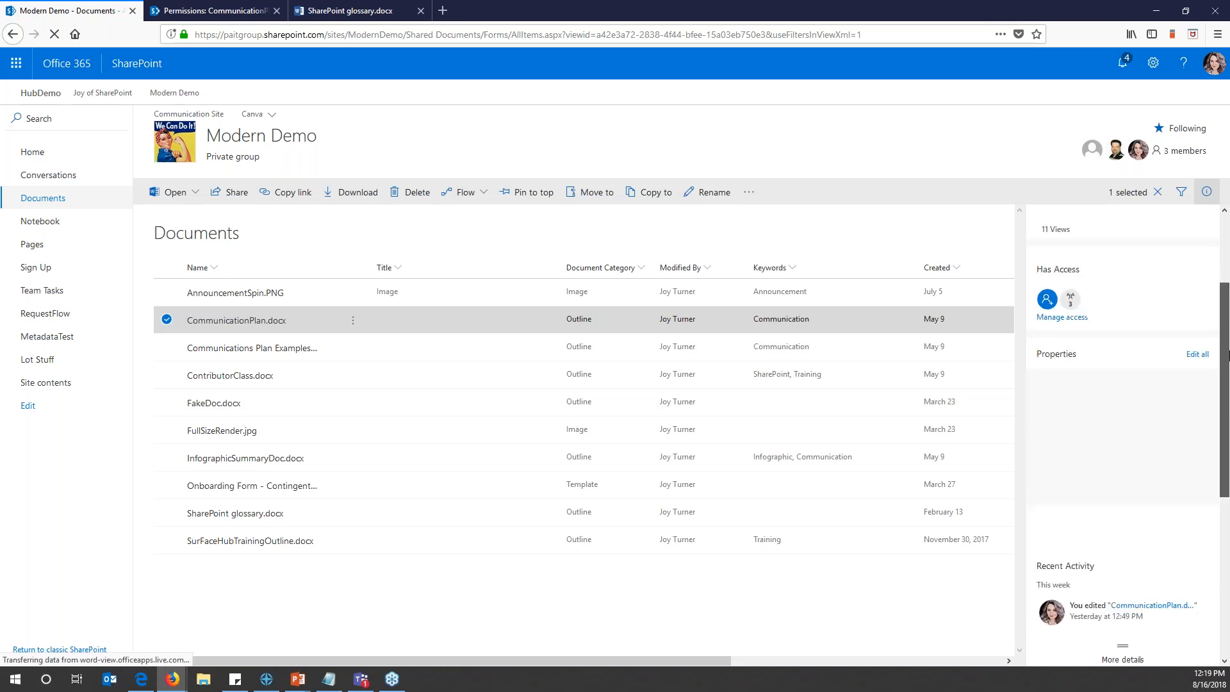
pyautogui.click(1067, 415)
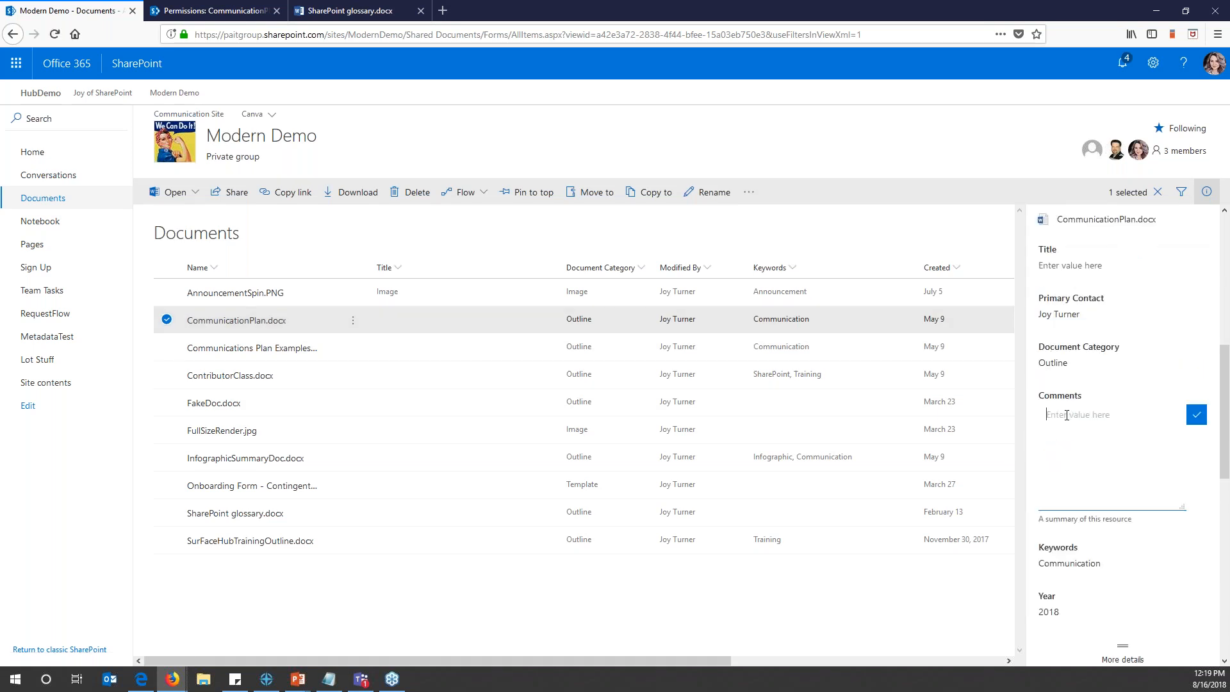
pyautogui.write('Need to update images')
pyautogui.click(1196, 415)
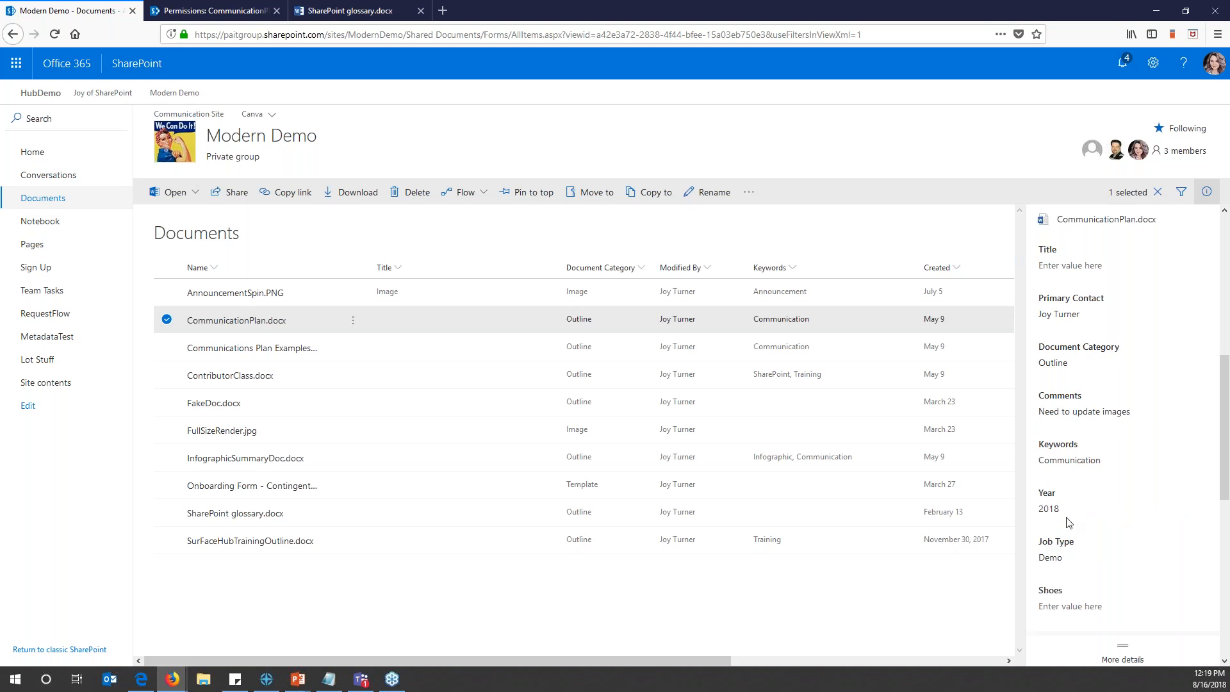
pyautogui.click(1091, 508)
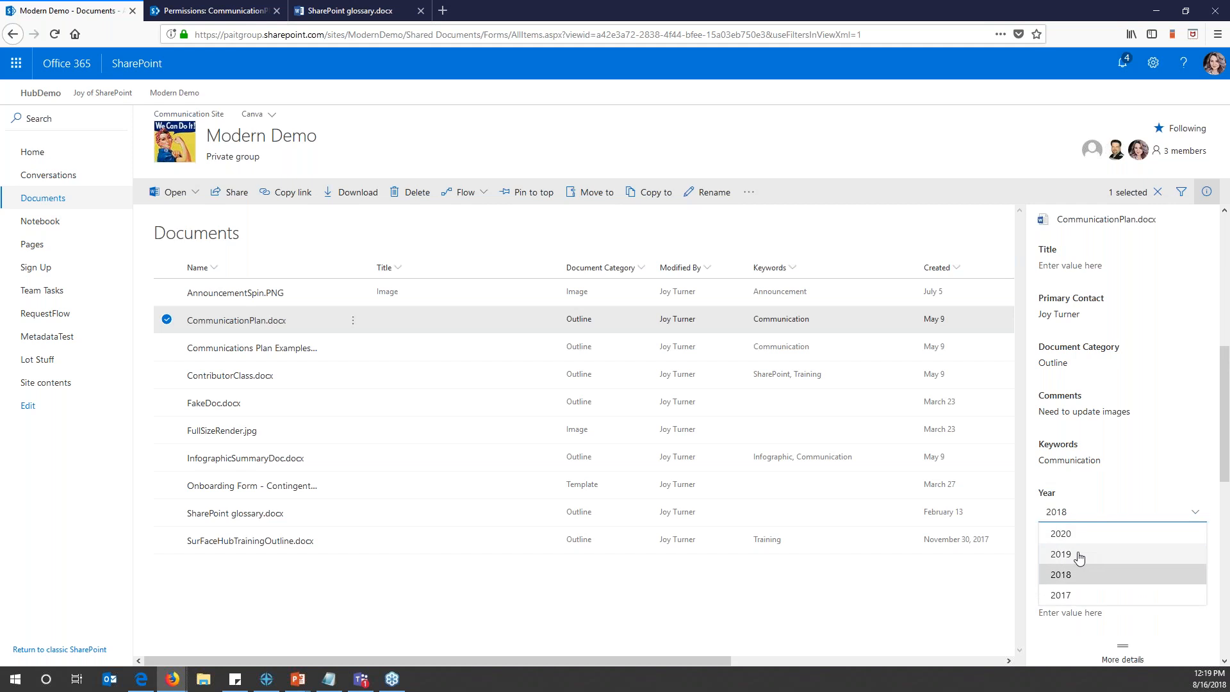
pyautogui.click(1078, 557)
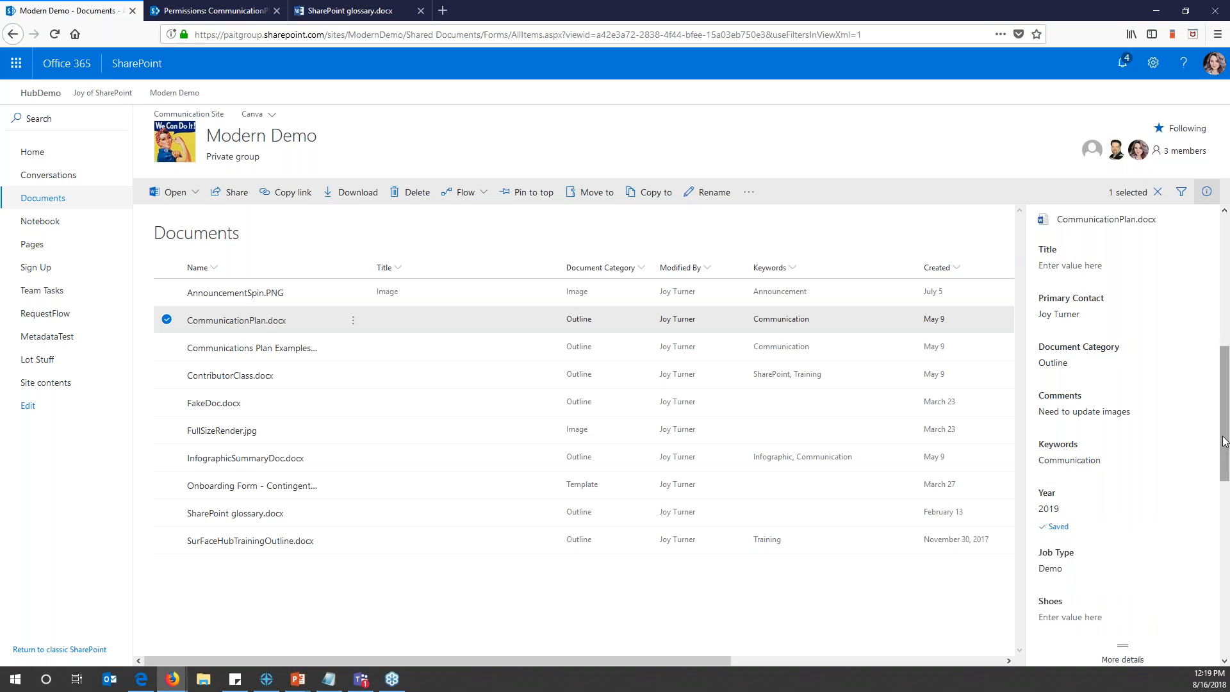
# Tag CommunicationPlan.docx with the Steeltoed term from the Boots term set in its Shoes property
pyautogui.moveTo(1223, 455); pyautogui.dragTo(1223, 472)
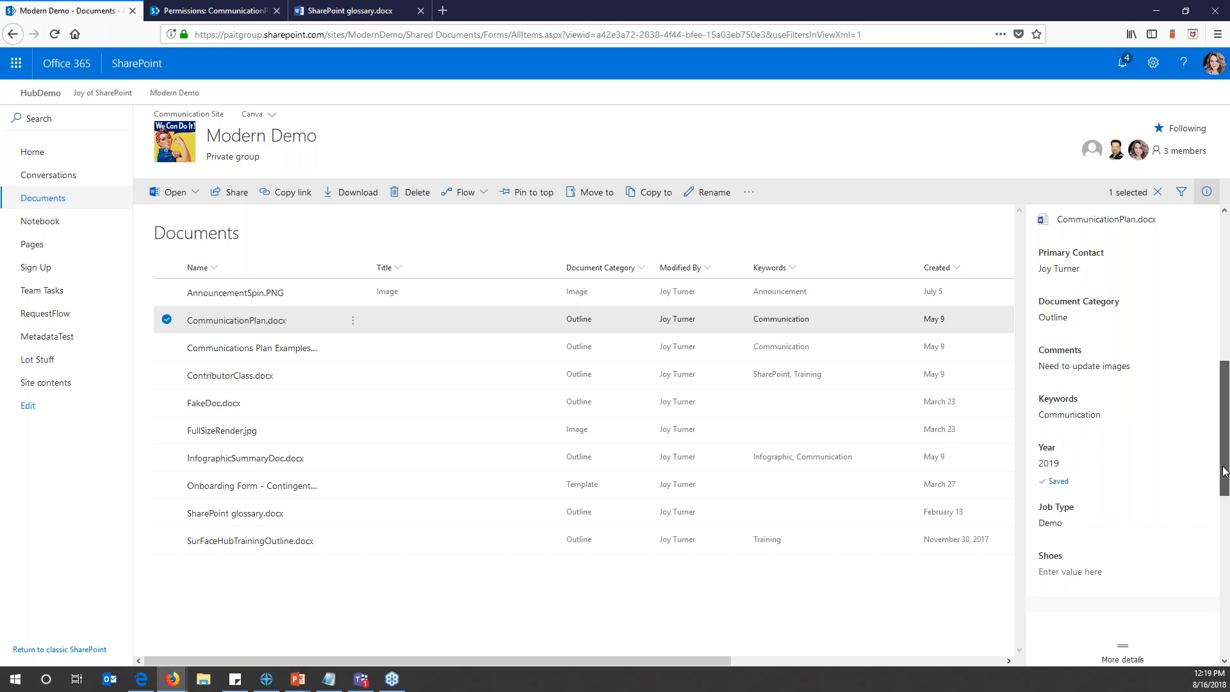
pyautogui.scroll(-3, 1204, 474)
pyautogui.click(1196, 487)
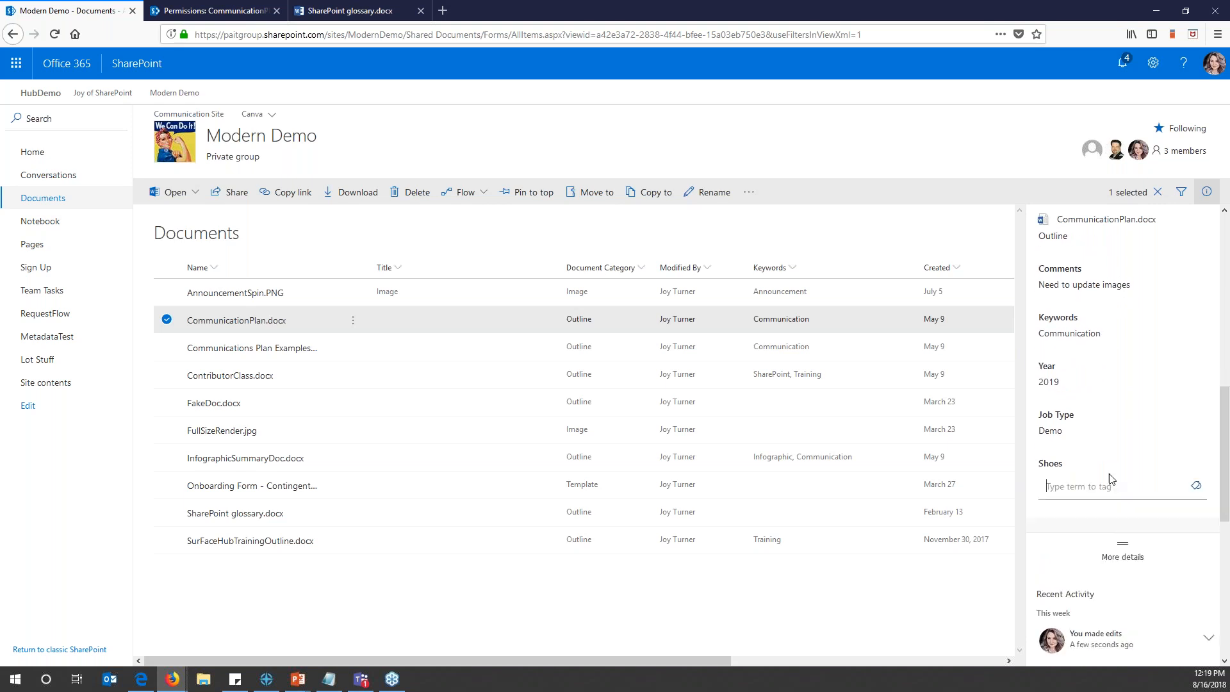
pyautogui.click(1195, 486)
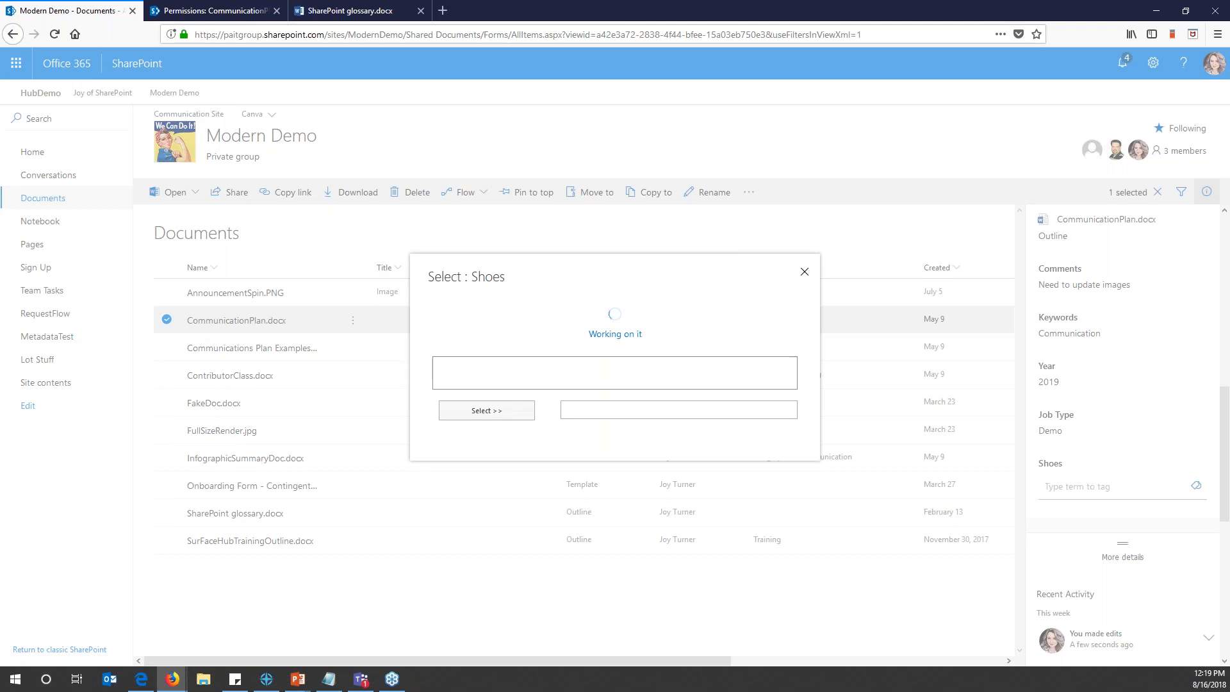
pyautogui.click(482, 243)
pyautogui.click(480, 490)
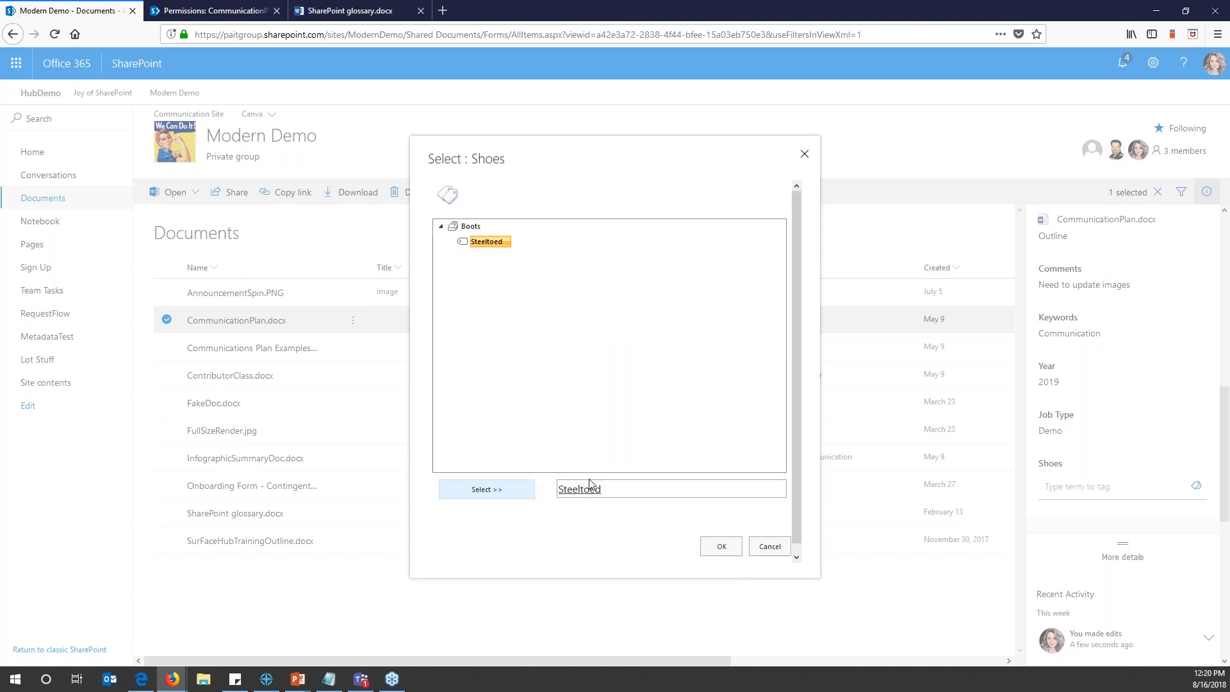
pyautogui.click(721, 547)
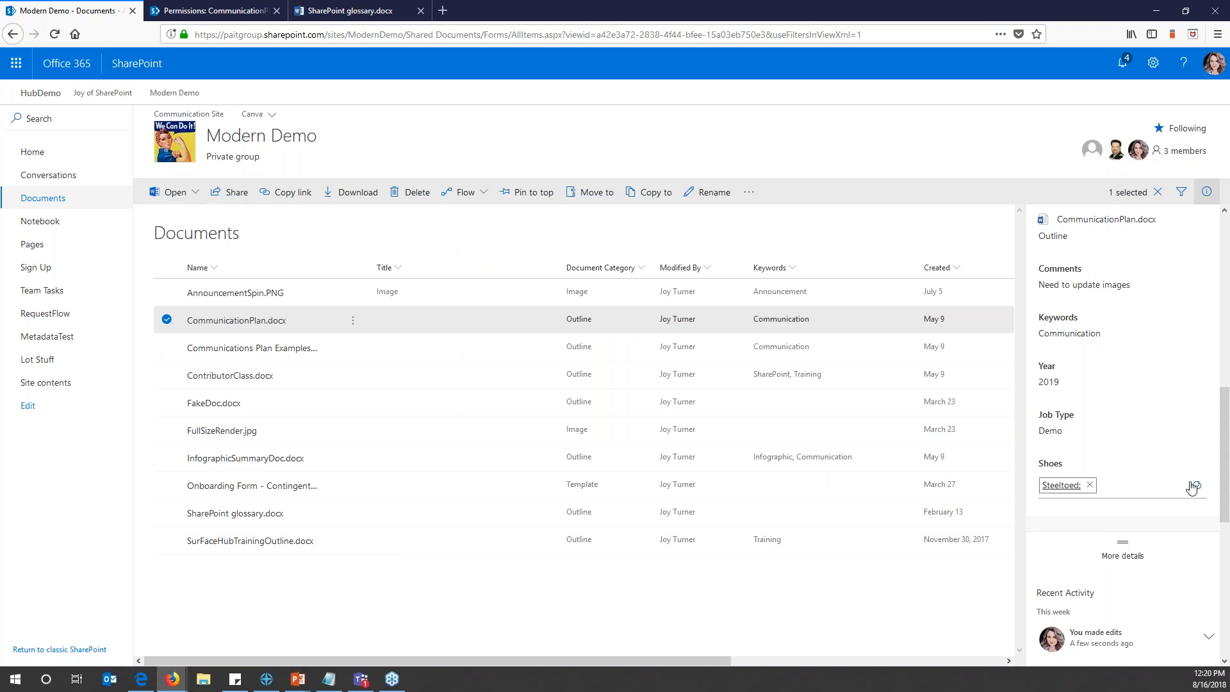
# Look through CommunicationPlan.docx's recent activity and file information, and close the details pane
pyautogui.scroll(-3, 1227, 522)
pyautogui.moveTo(1228, 524); pyautogui.dragTo(1229, 554)
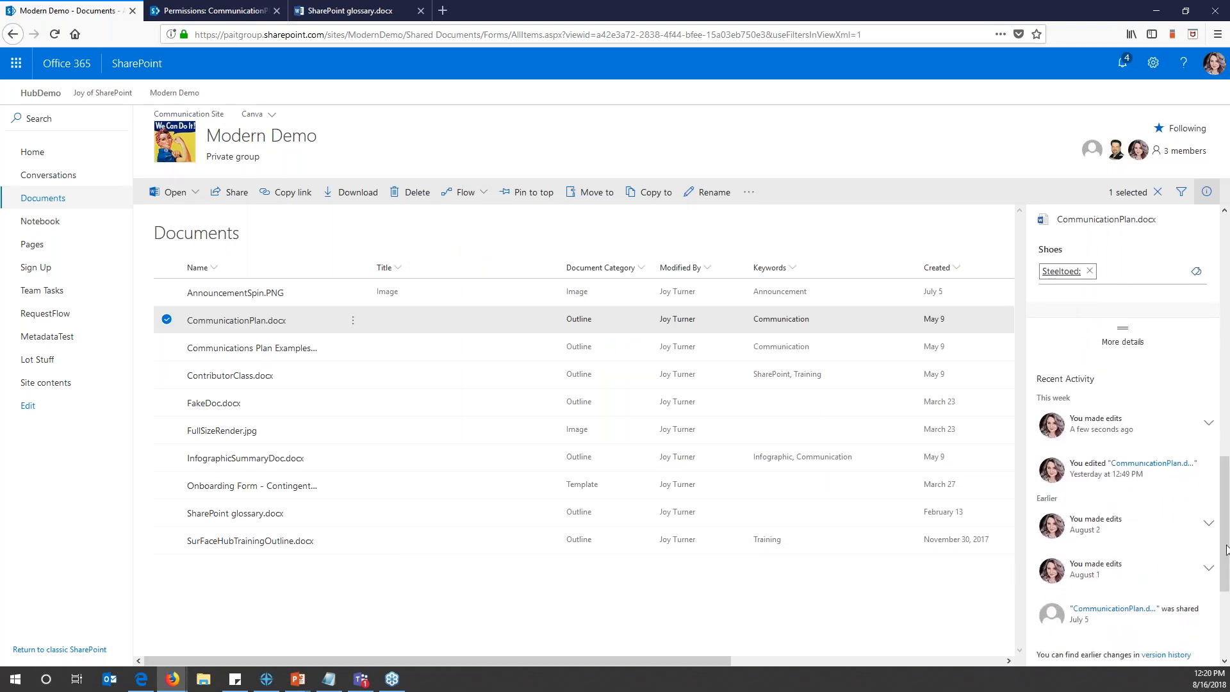
pyautogui.moveTo(1229, 494); pyautogui.dragTo(1228, 558)
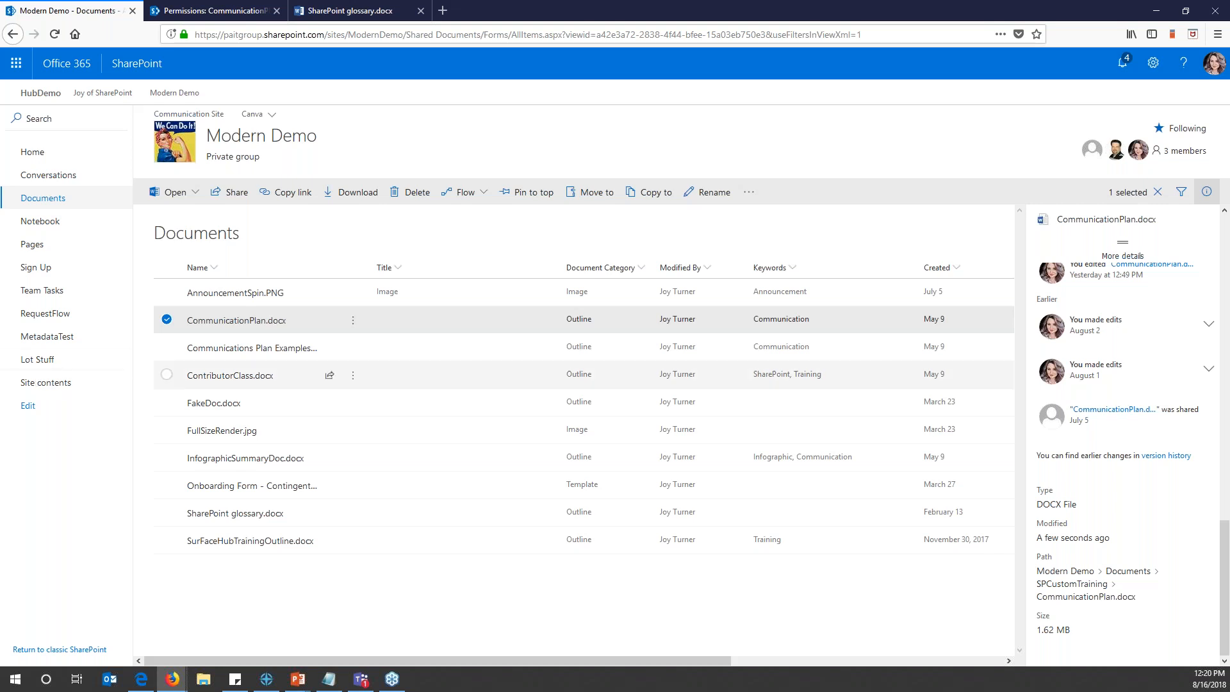
pyautogui.moveTo(250, 328)
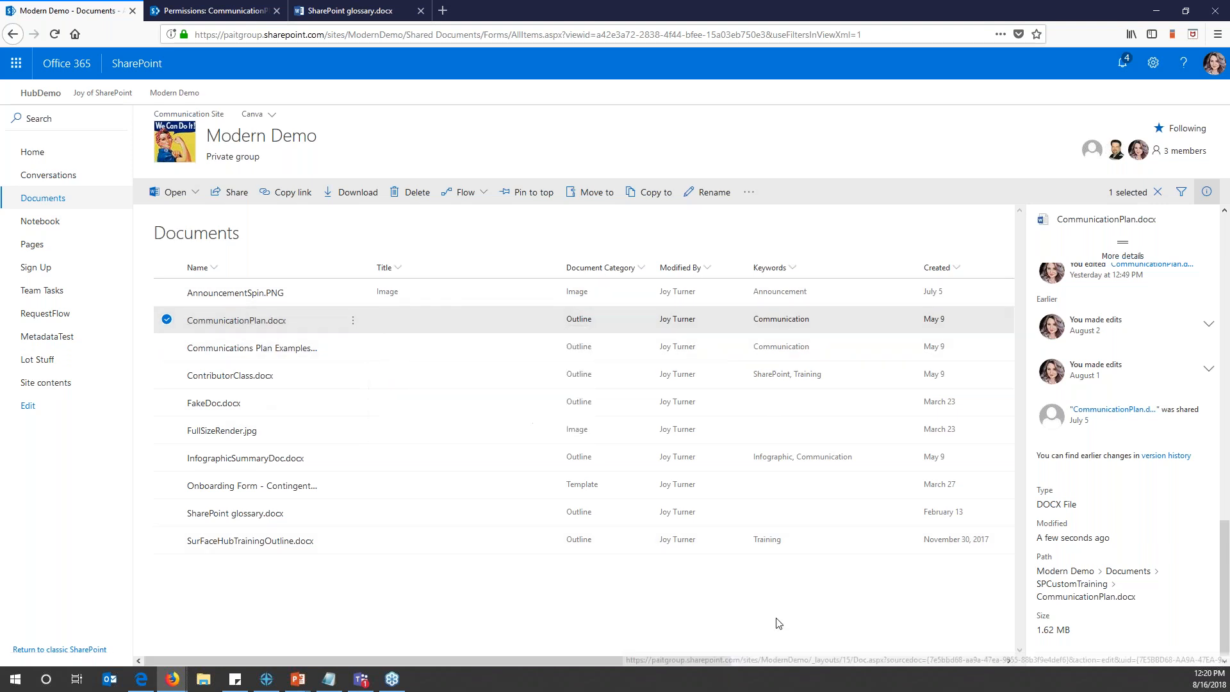
pyautogui.click(1207, 192)
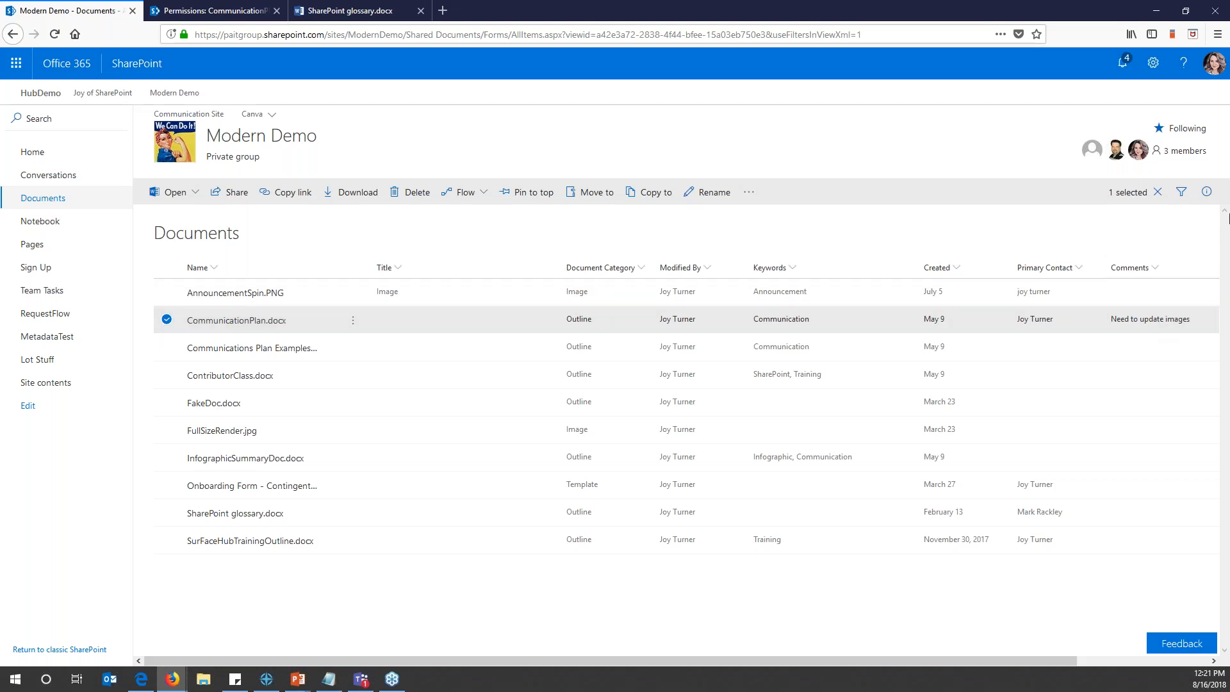
# Move the Comments column three places left in the Documents list, between Modified By and Keywords
pyautogui.click(1151, 272)
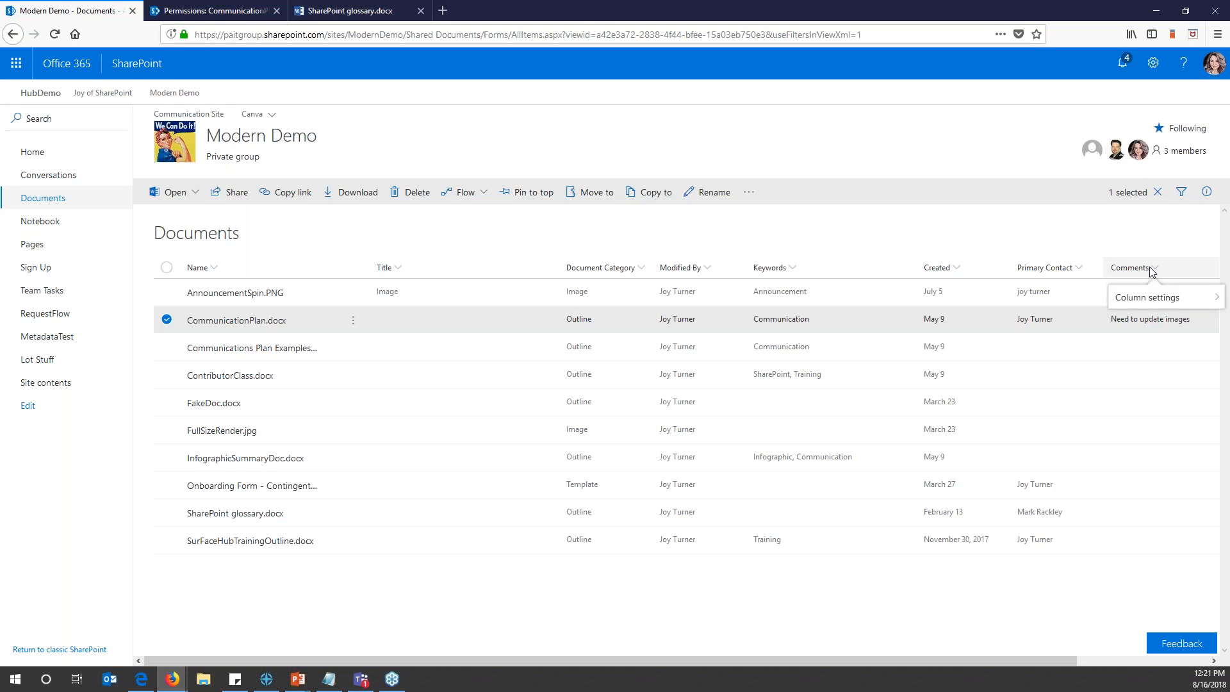
pyautogui.moveTo(1162, 301)
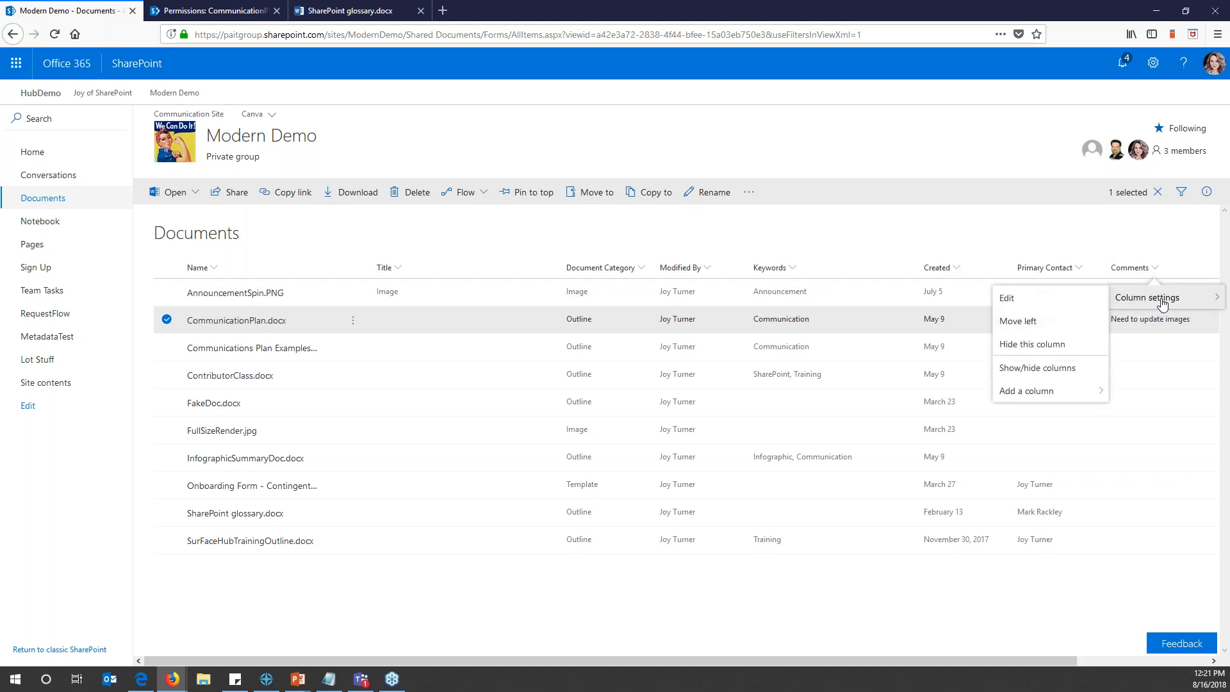
pyautogui.click(1015, 322)
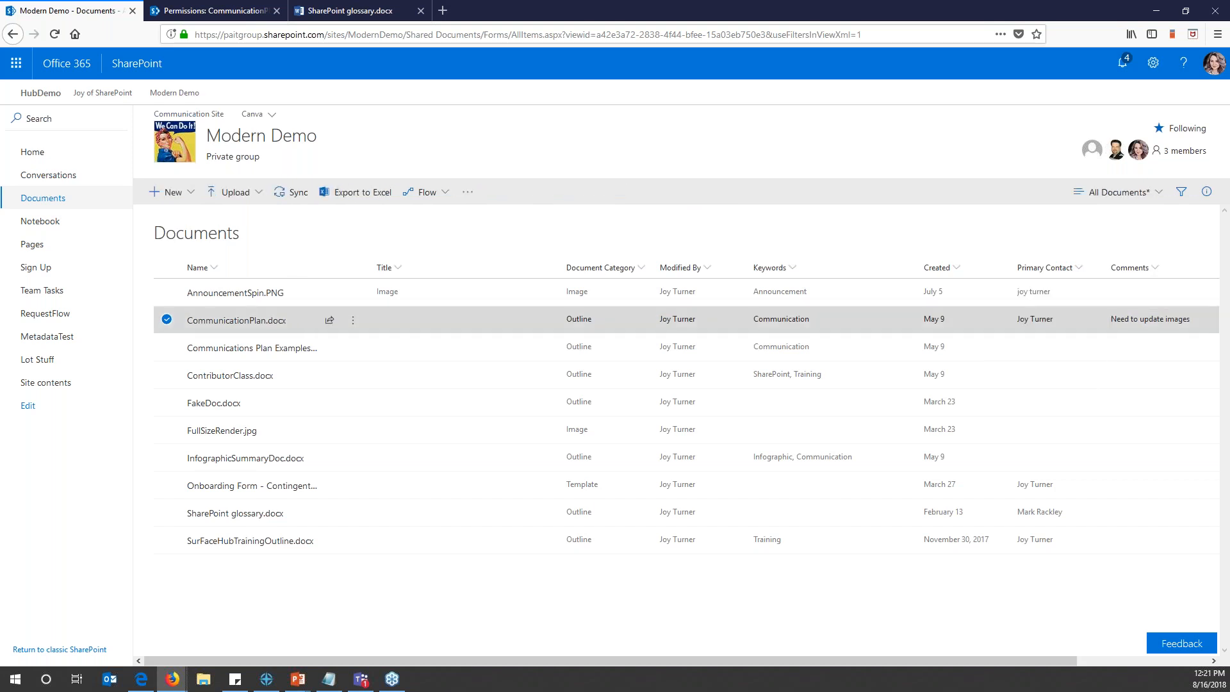
pyautogui.click(1063, 268)
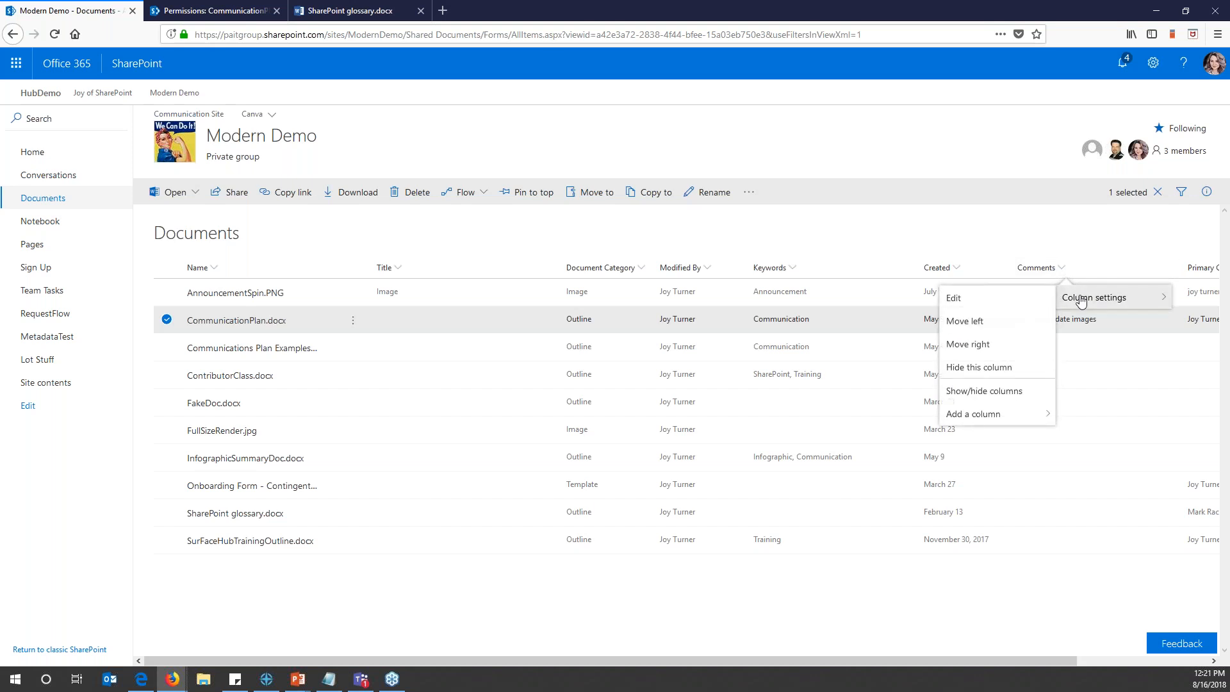
pyautogui.click(969, 321)
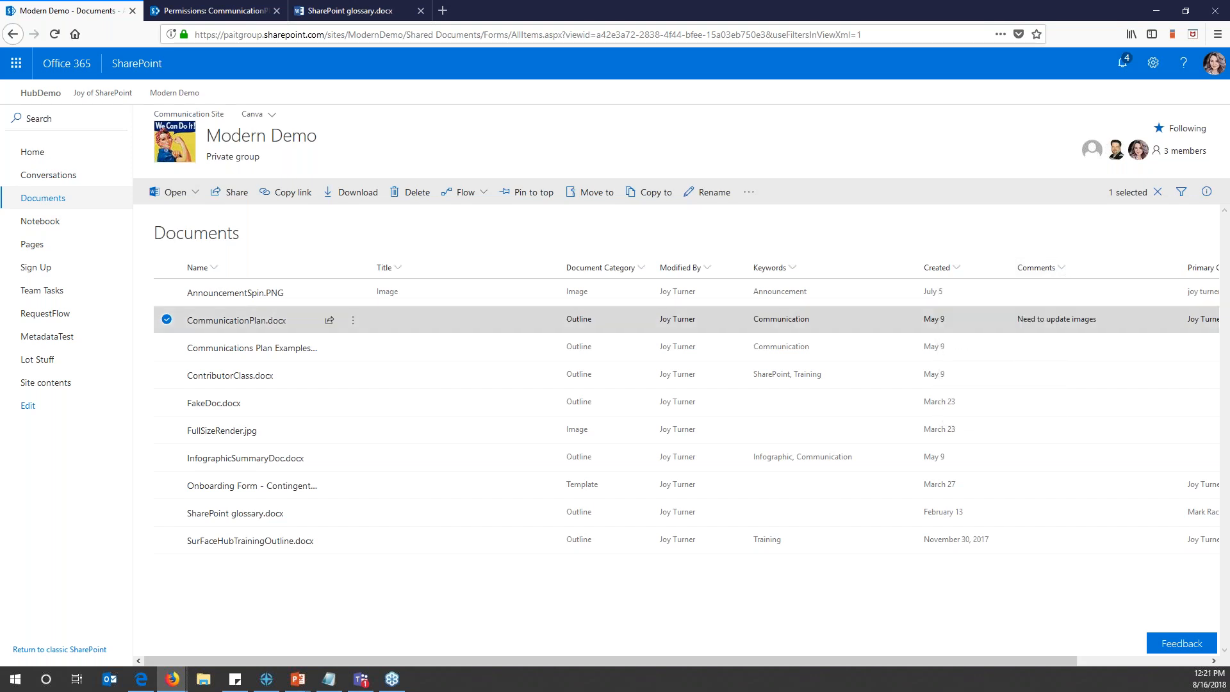
pyautogui.click(969, 267)
pyautogui.moveTo(989, 295)
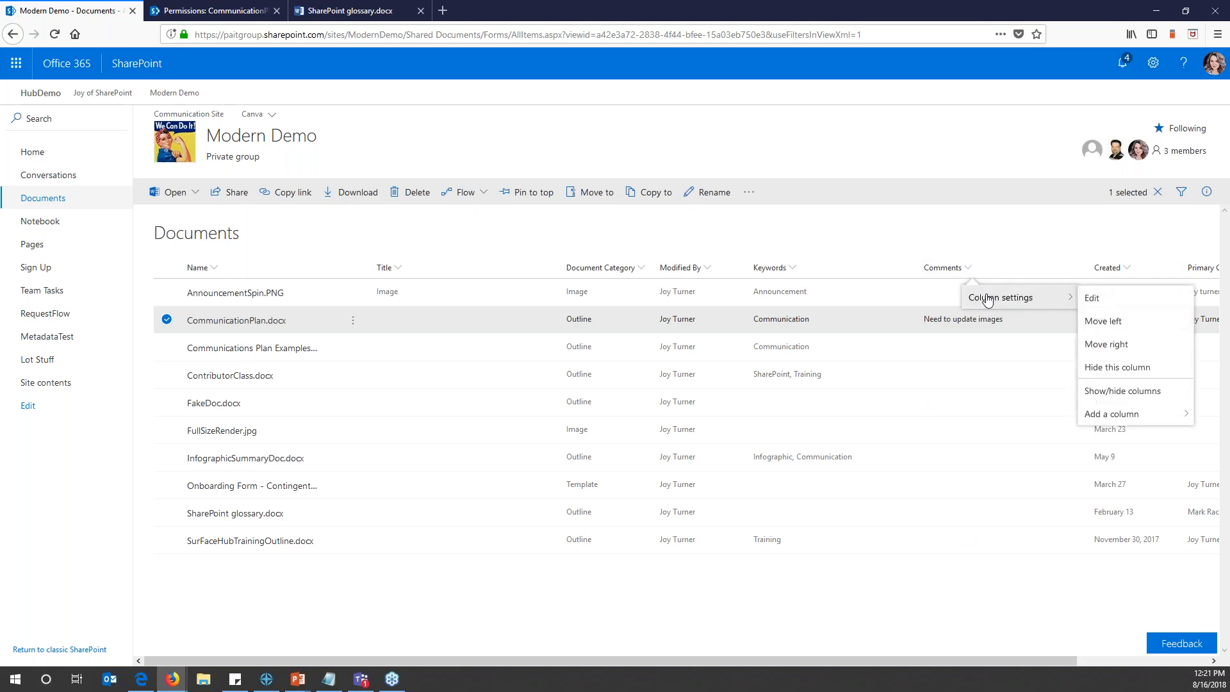
pyautogui.click(1100, 330)
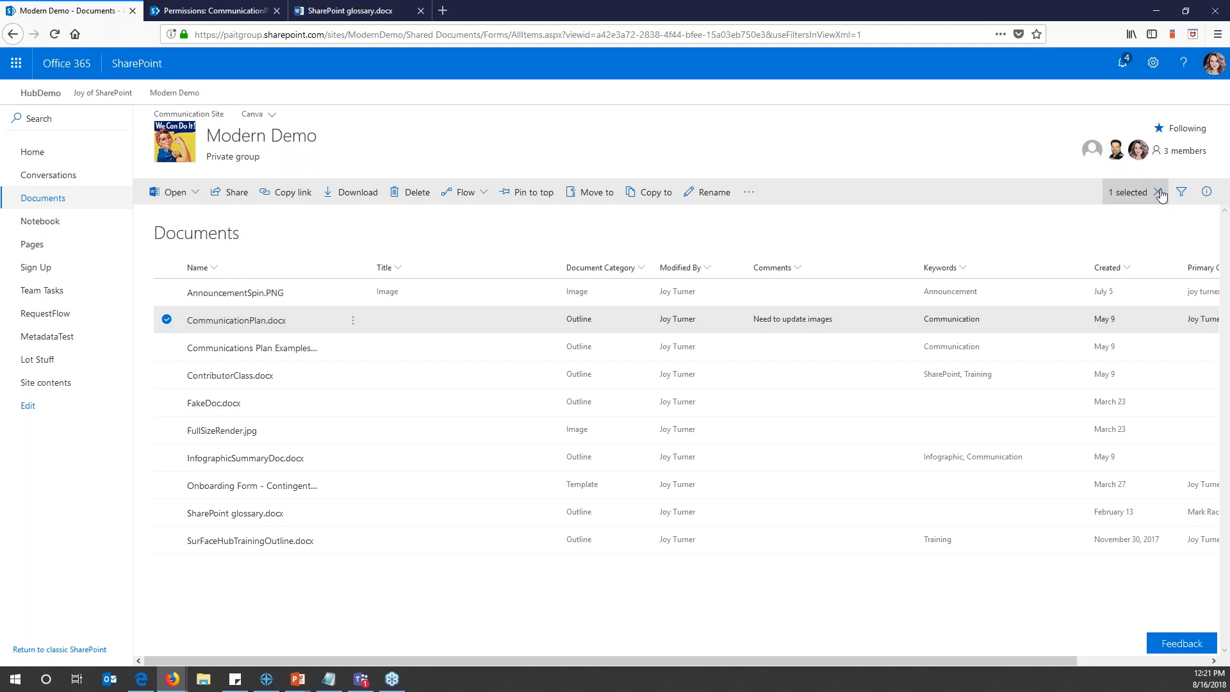
# Deselect the file, edit the All Documents view to place the Comments column at position 4 from the left, and save it
pyautogui.click(1159, 193)
pyautogui.click(1161, 193)
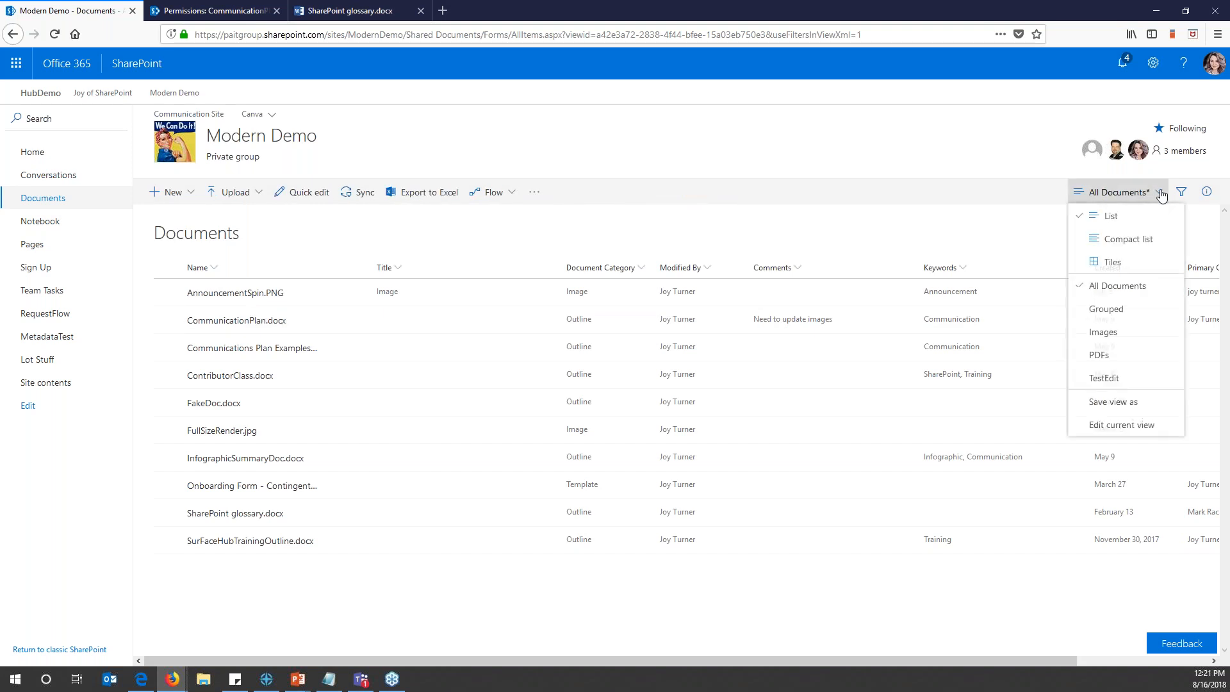
pyautogui.click(1121, 426)
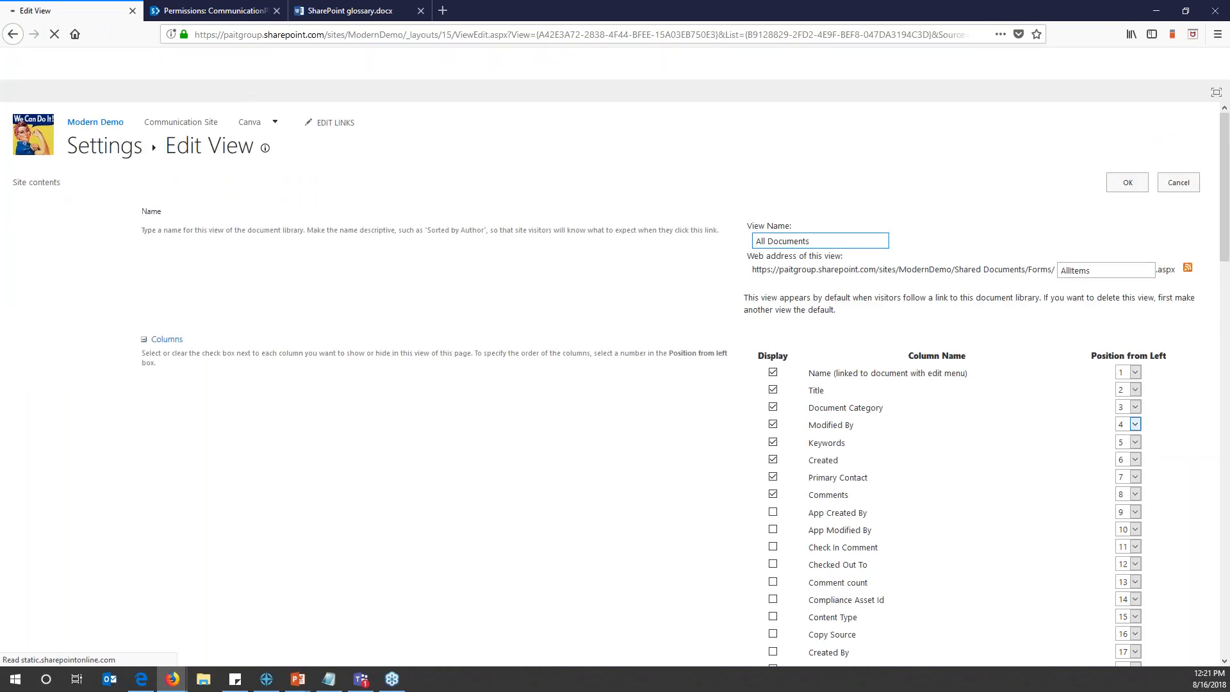
pyautogui.moveTo(1225, 255); pyautogui.dragTo(1225, 286)
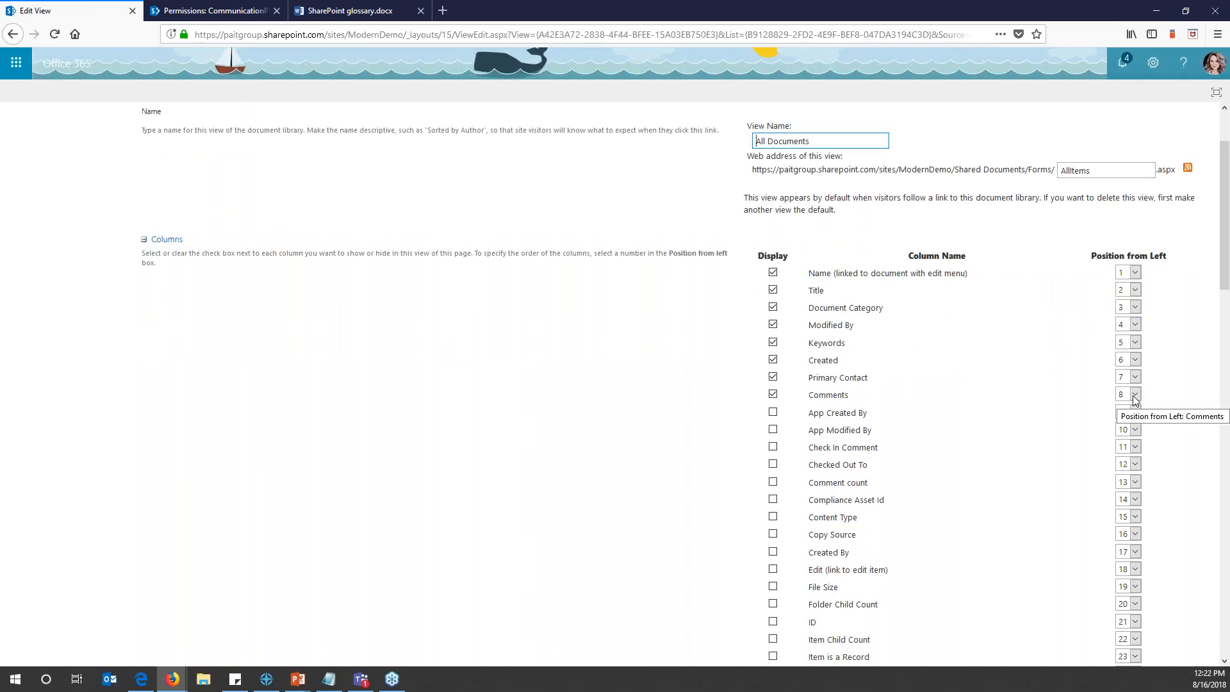
pyautogui.click(1135, 394)
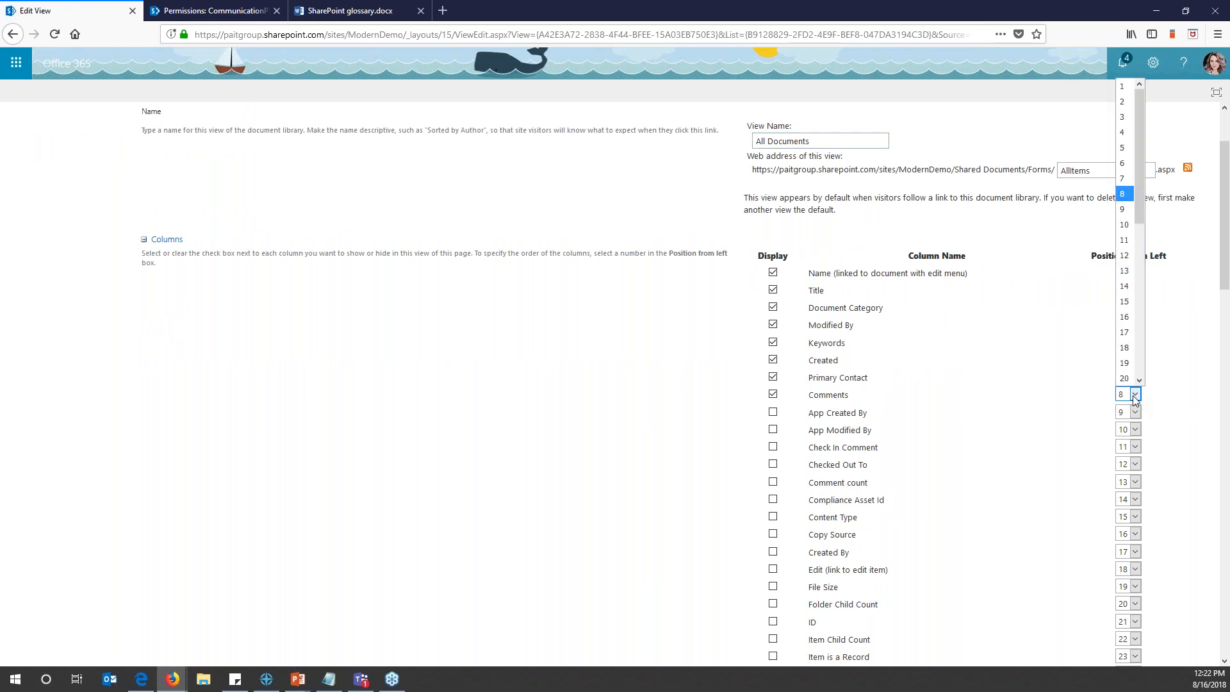
pyautogui.click(1122, 136)
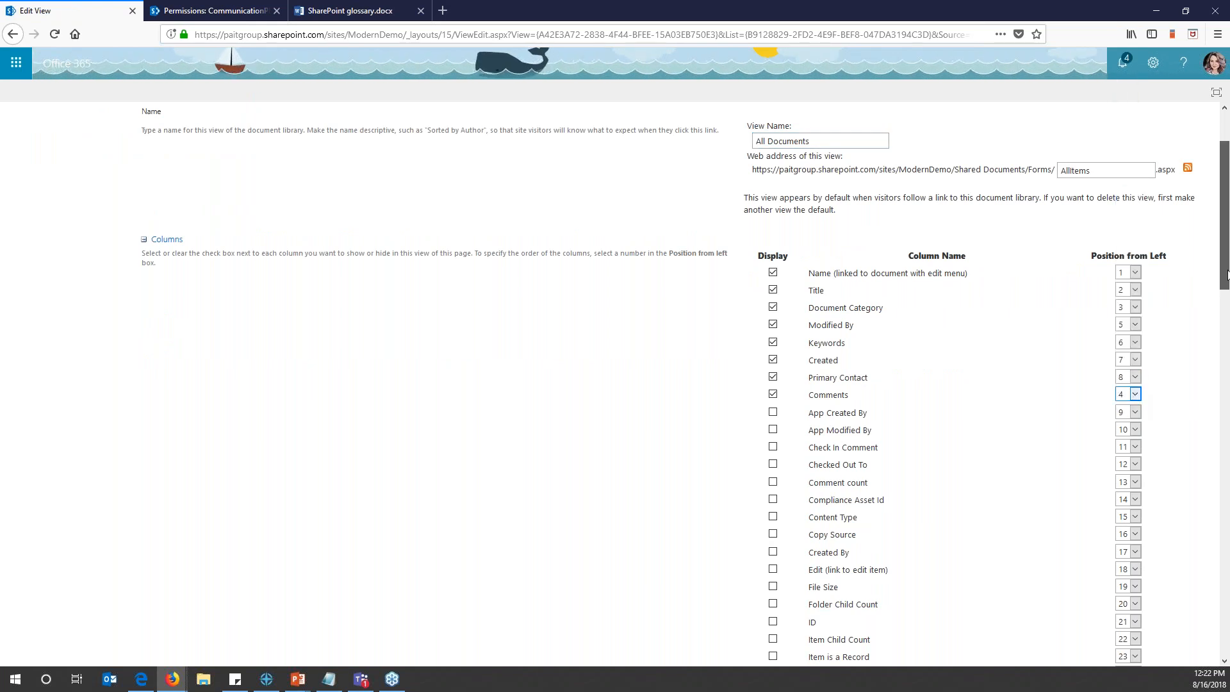
pyautogui.moveTo(1225, 250); pyautogui.dragTo(1229, 223)
pyautogui.click(1129, 185)
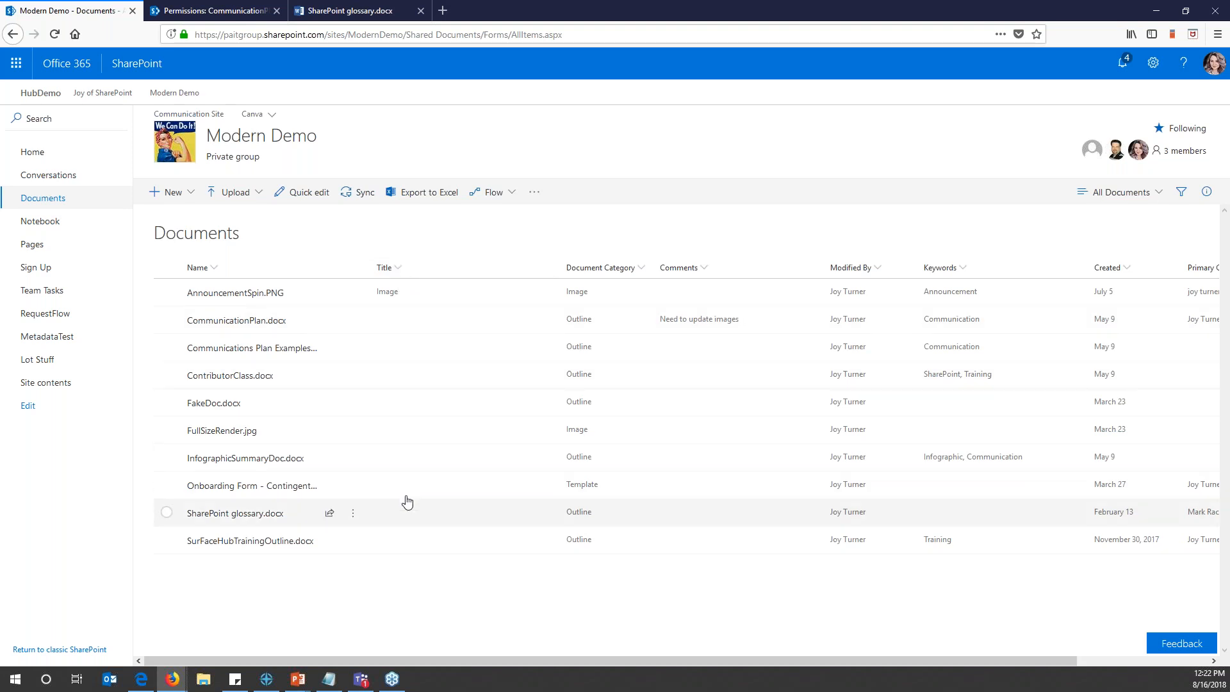
# Hide the Title column from the Documents list and save the change to the All Documents view
pyautogui.click(397, 272)
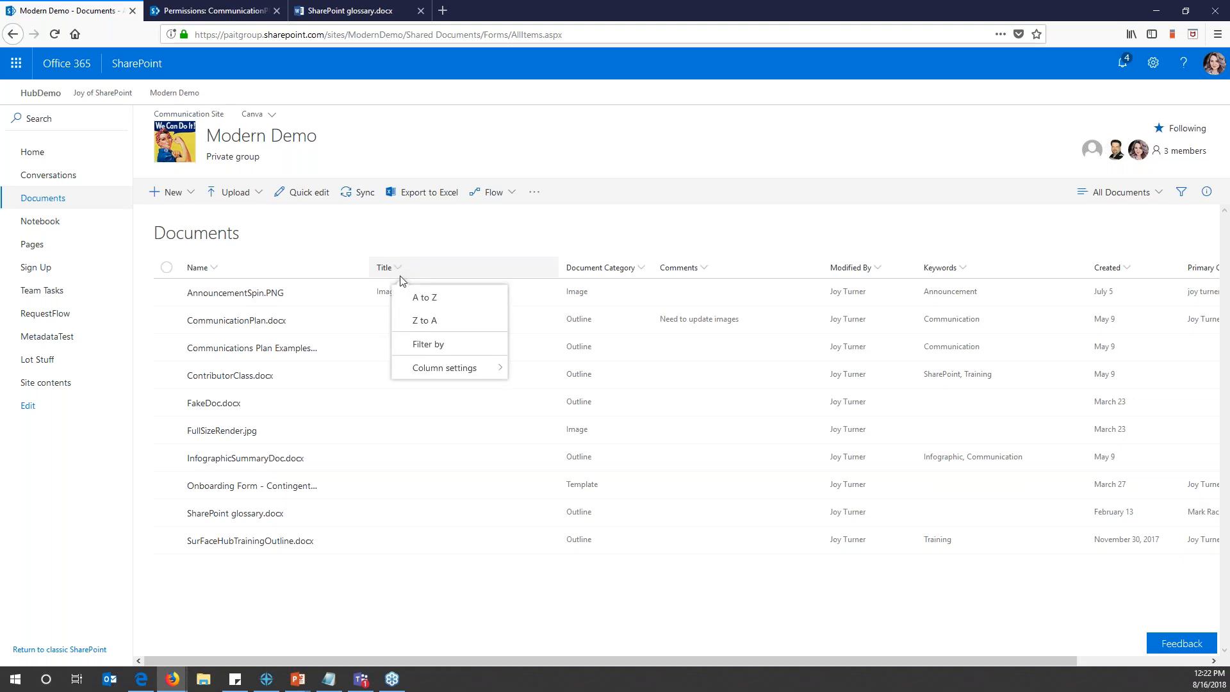
pyautogui.moveTo(451, 374)
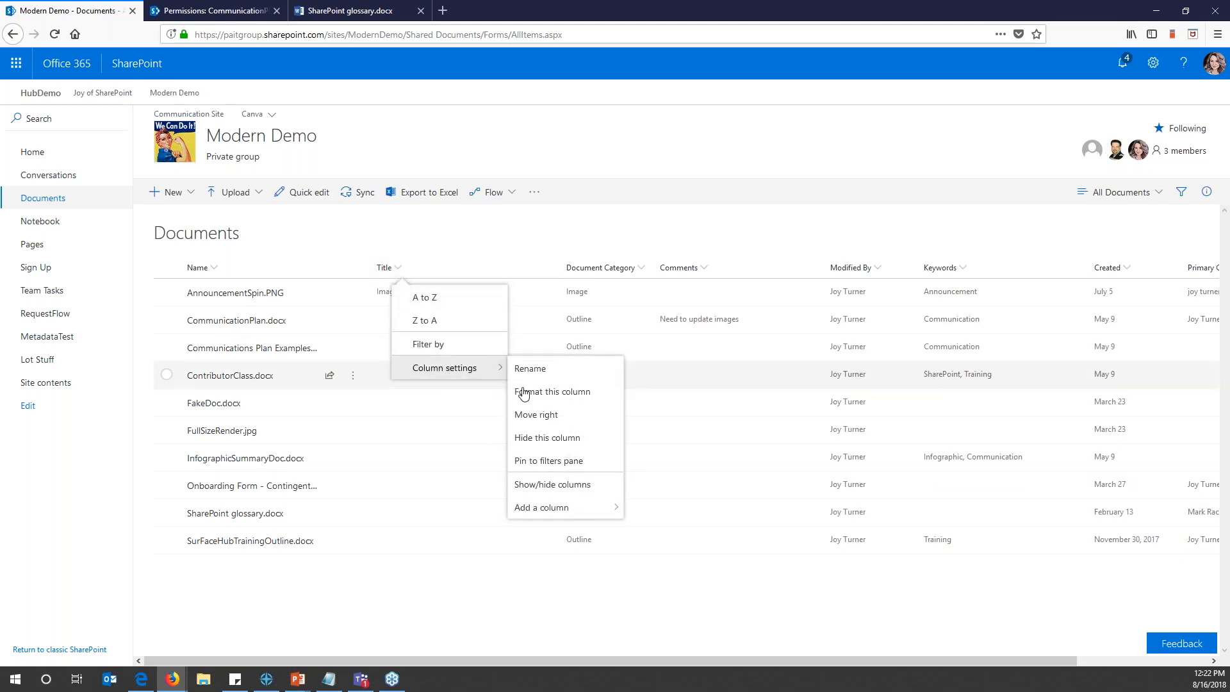
pyautogui.click(545, 438)
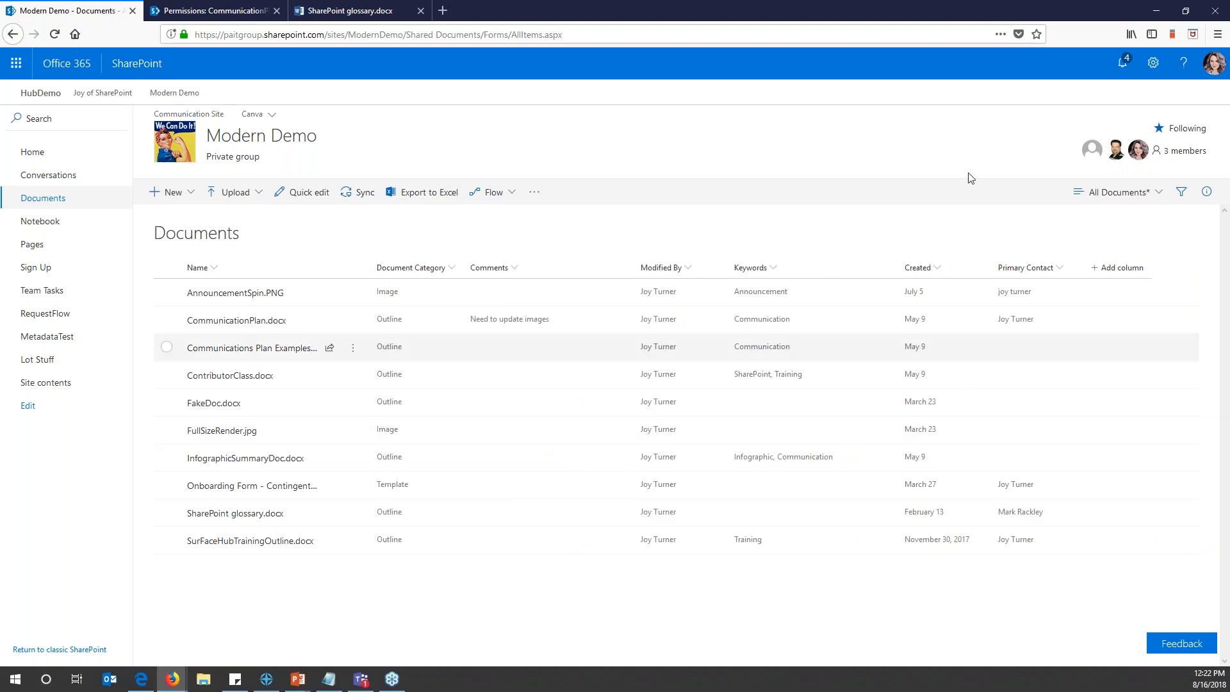
pyautogui.click(1150, 194)
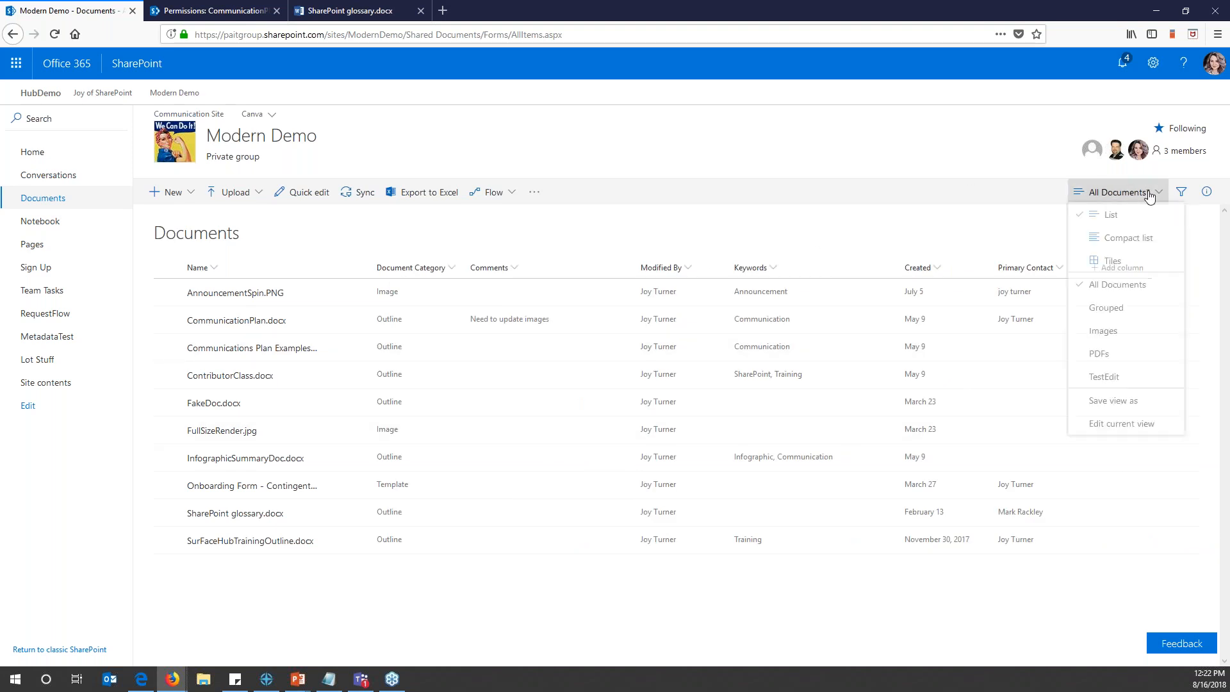
pyautogui.click(1109, 403)
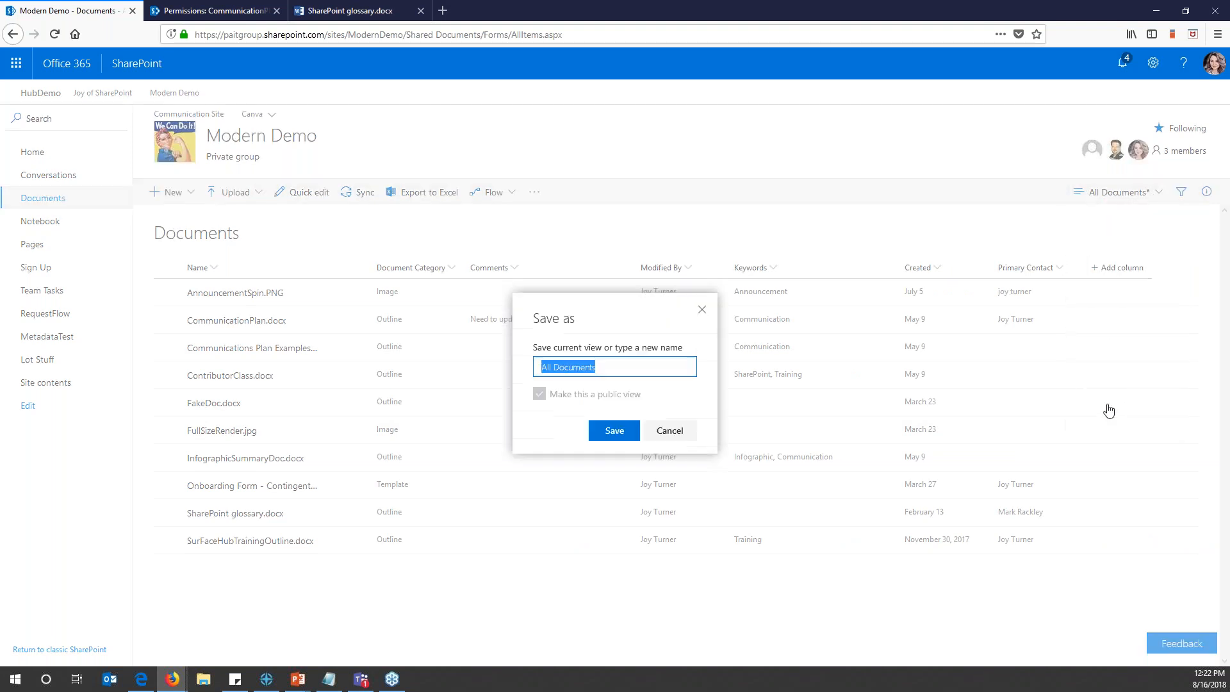
pyautogui.press('Return')
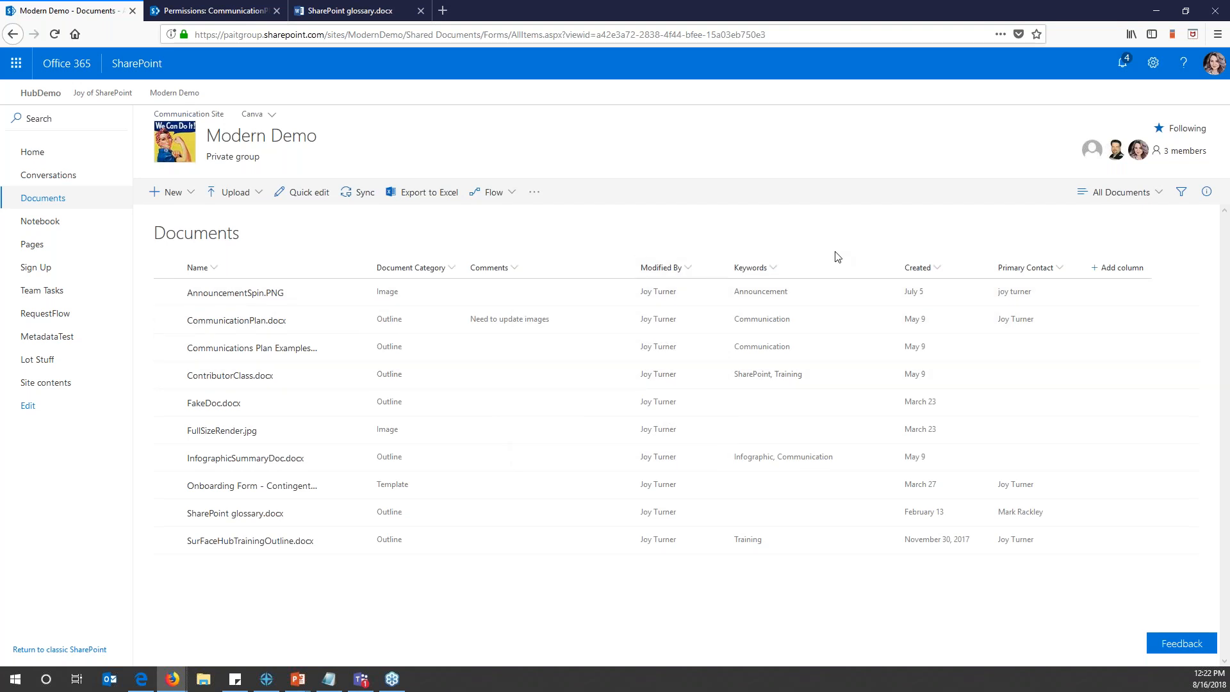
# Move the Modified By column one place right in the Documents list, past Keywords
pyautogui.click(688, 266)
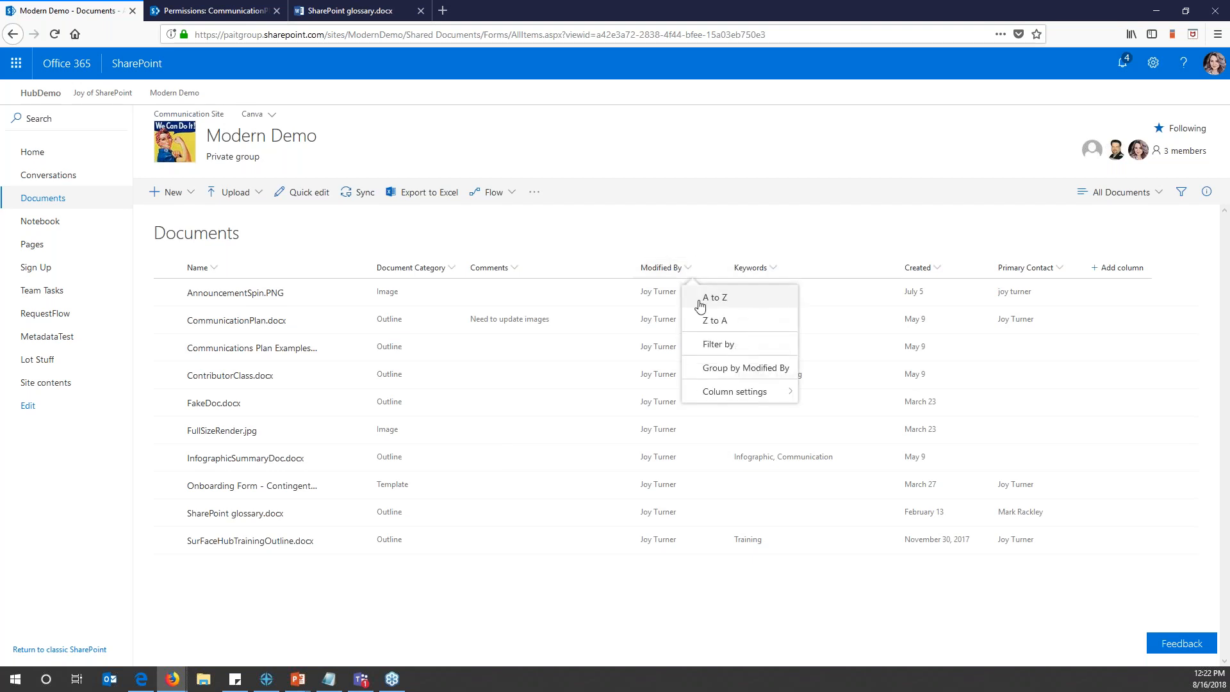
pyautogui.moveTo(734, 391)
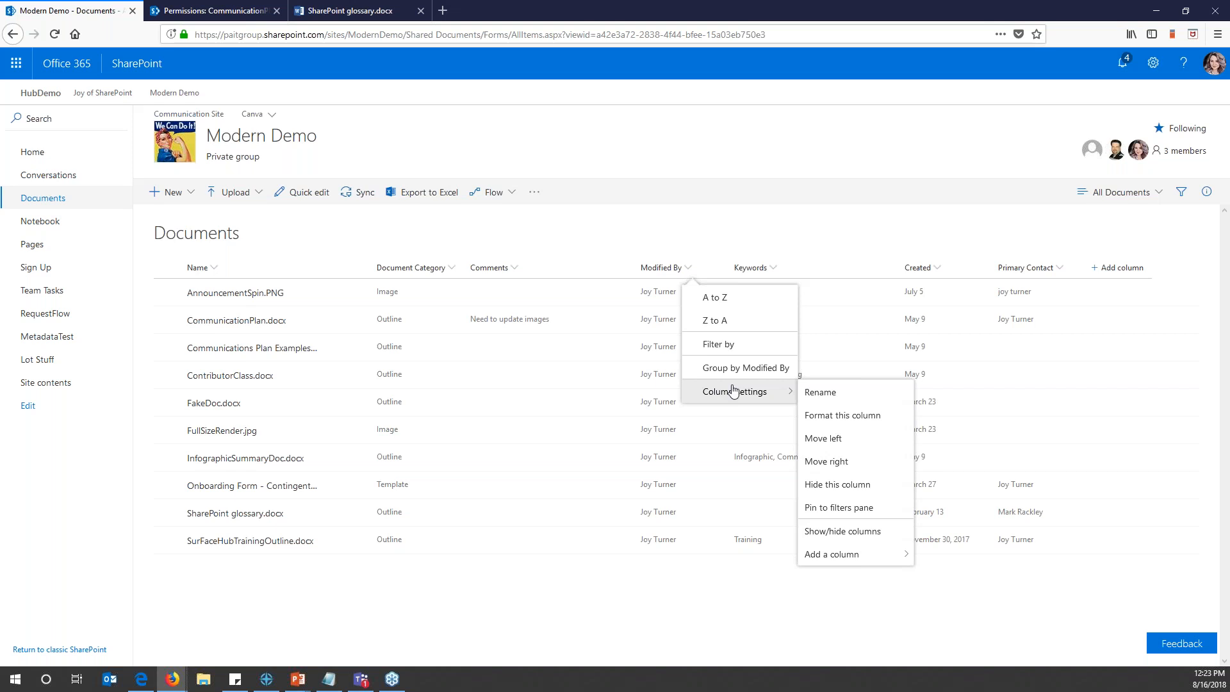
pyautogui.click(827, 461)
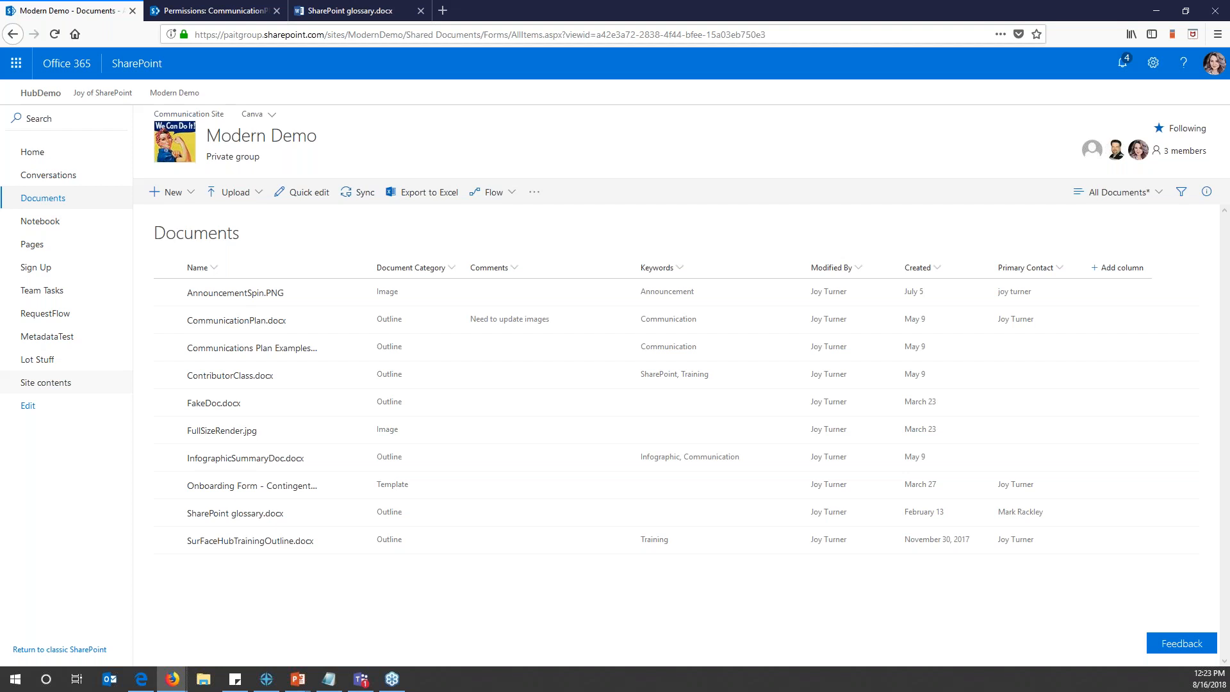
# Look through the Comments column's edit settings, including its available types and additional options, and close them without saving
pyautogui.click(513, 272)
pyautogui.moveTo(533, 299)
pyautogui.click(634, 298)
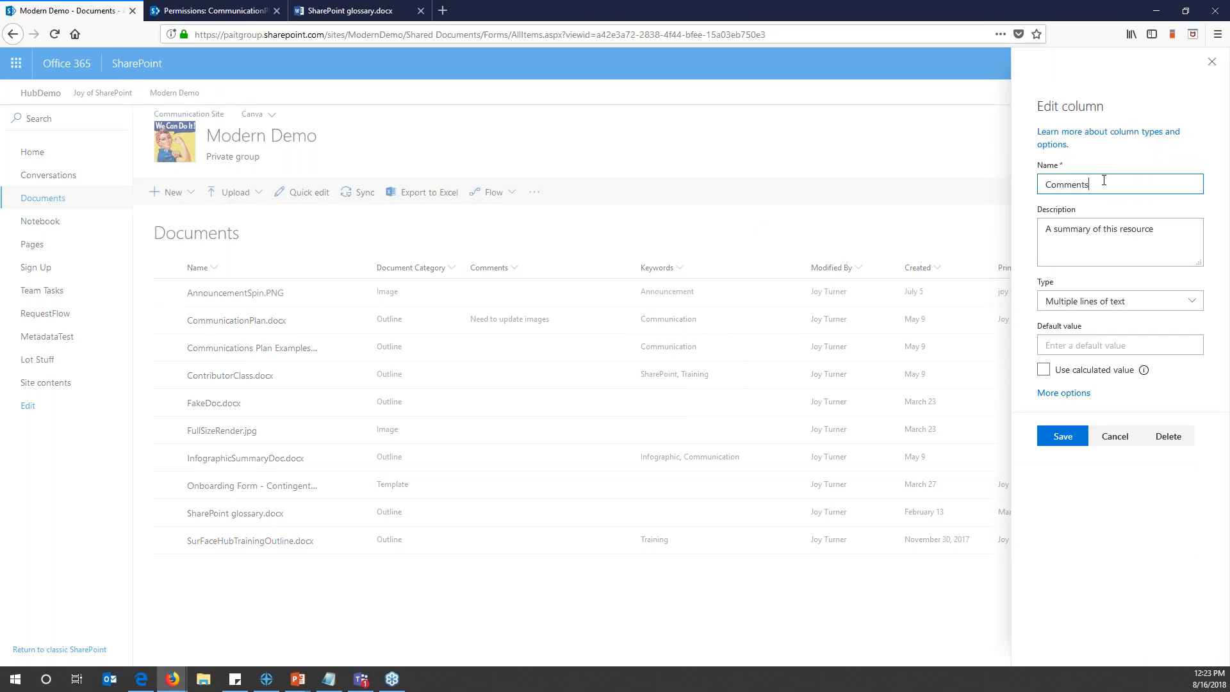
pyautogui.click(1198, 301)
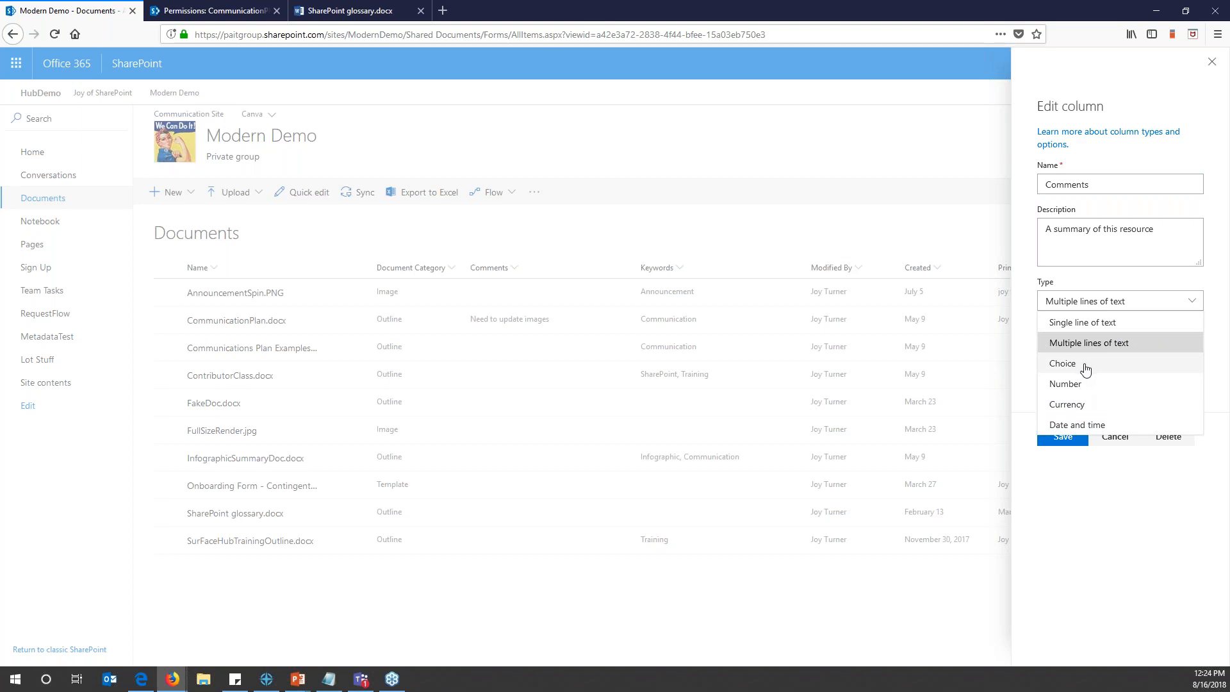
pyautogui.click(1107, 301)
pyautogui.click(1054, 393)
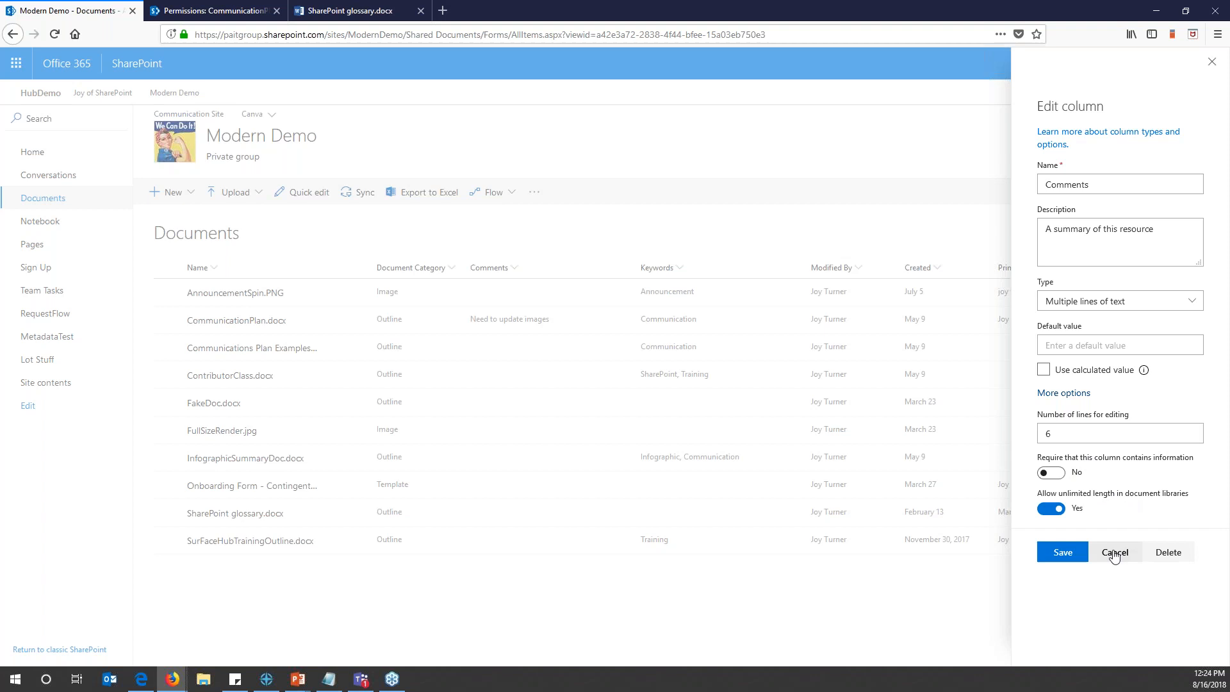
pyautogui.click(1115, 553)
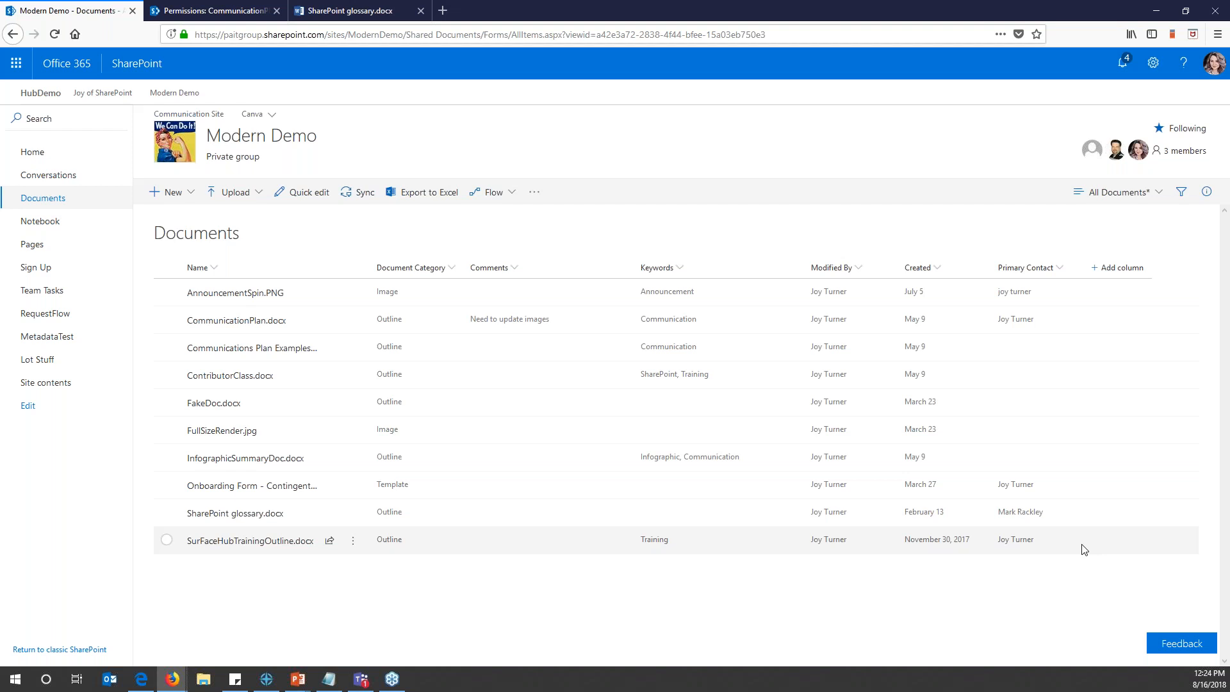
# Open the view's column selection and move Primary Contact up three places, between Comments and Keywords
pyautogui.click(512, 272)
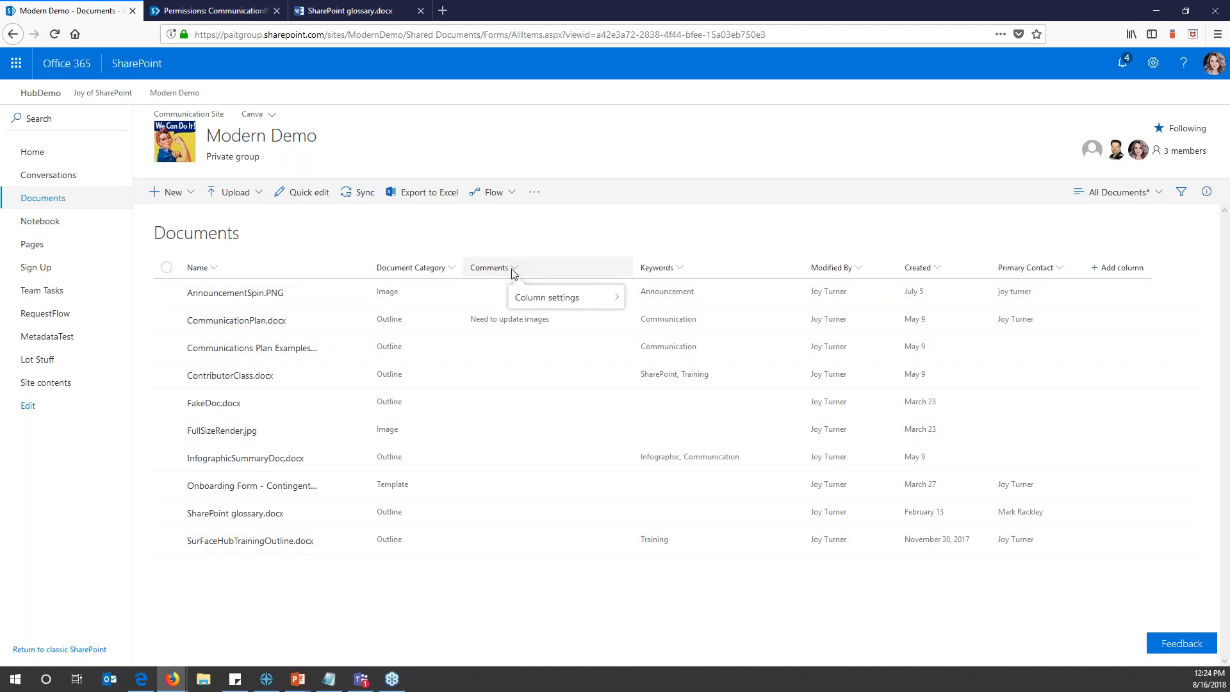
pyautogui.moveTo(562, 296)
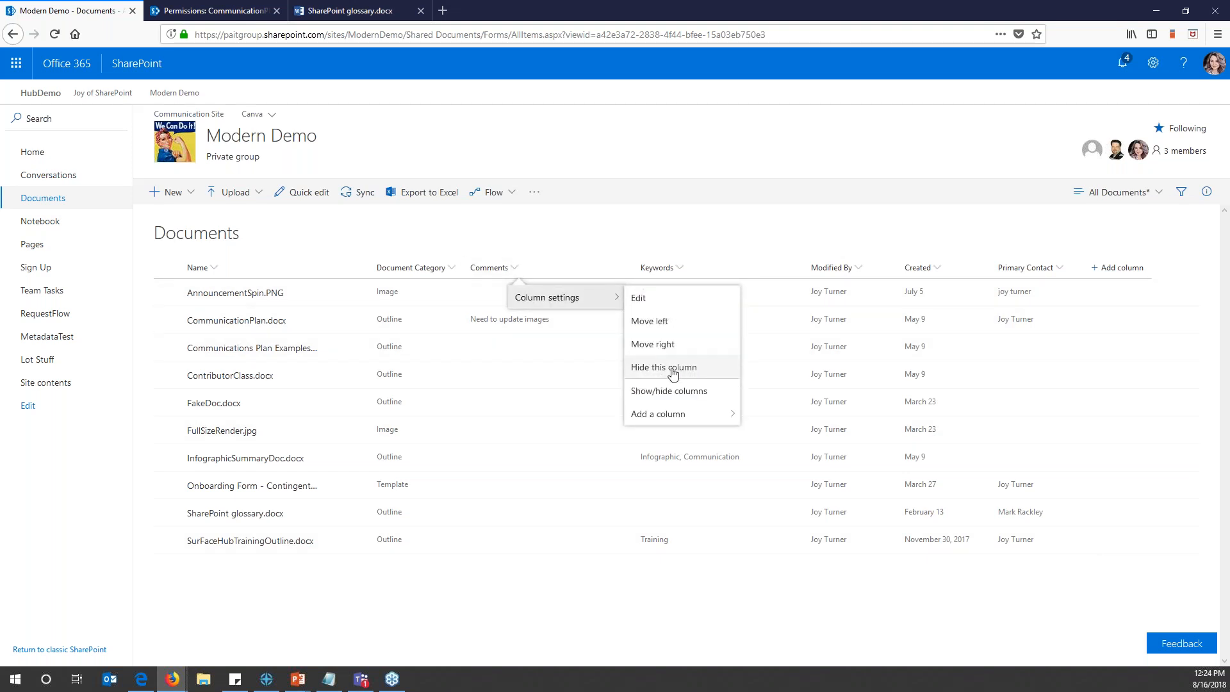
pyautogui.click(653, 398)
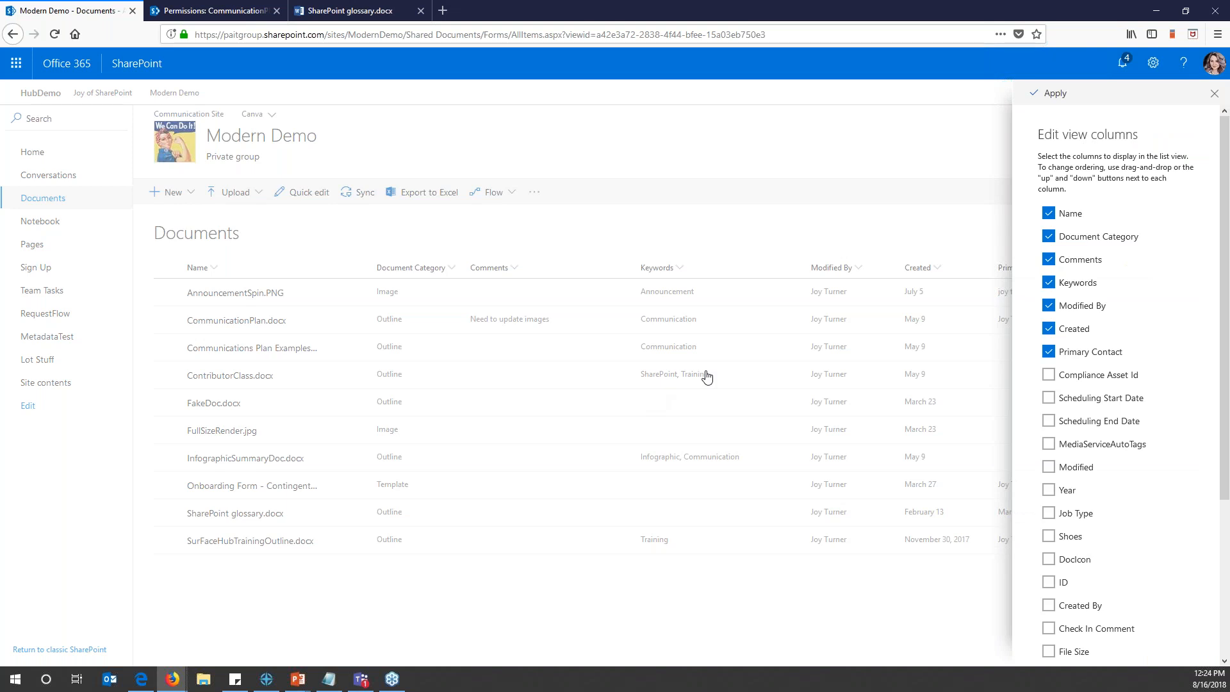
pyautogui.moveTo(1167, 336)
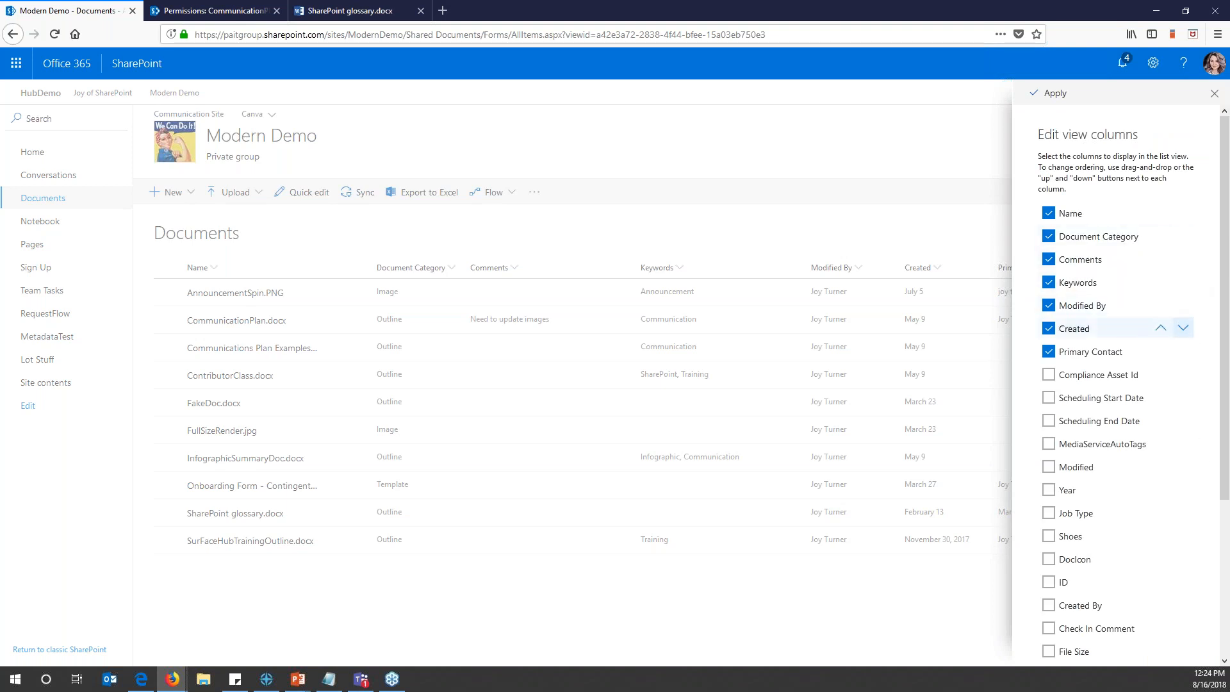
pyautogui.moveTo(1184, 356)
pyautogui.click(1161, 352)
pyautogui.click(1160, 328)
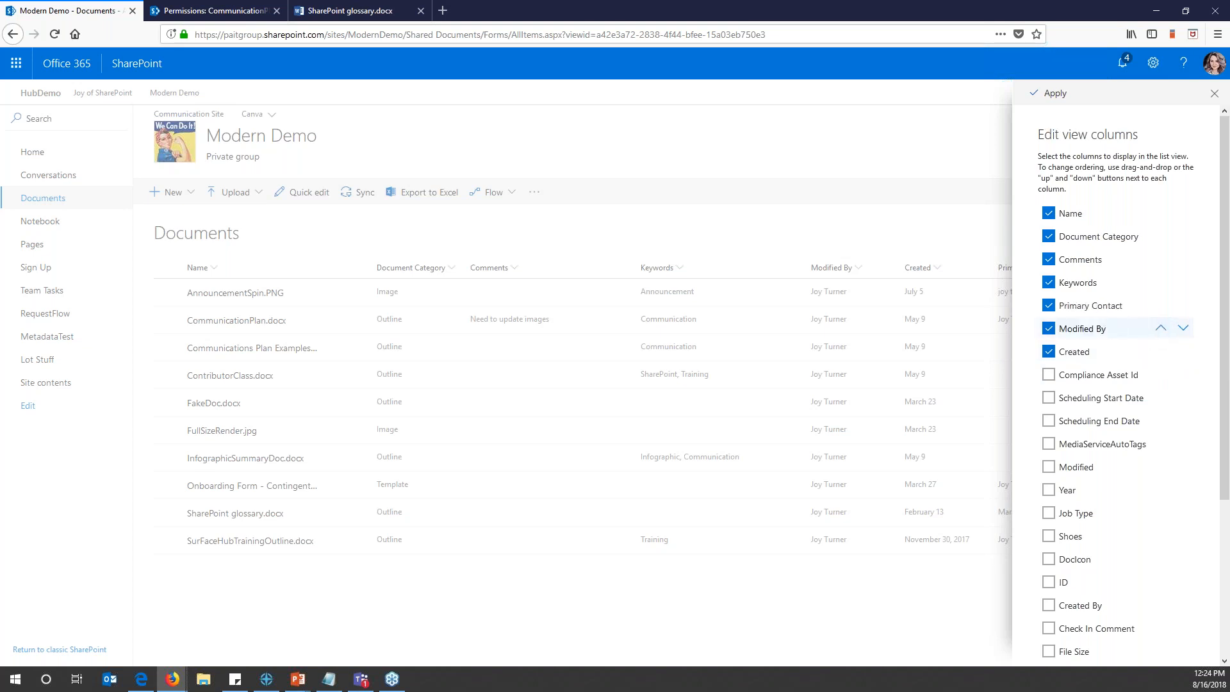
pyautogui.click(1161, 305)
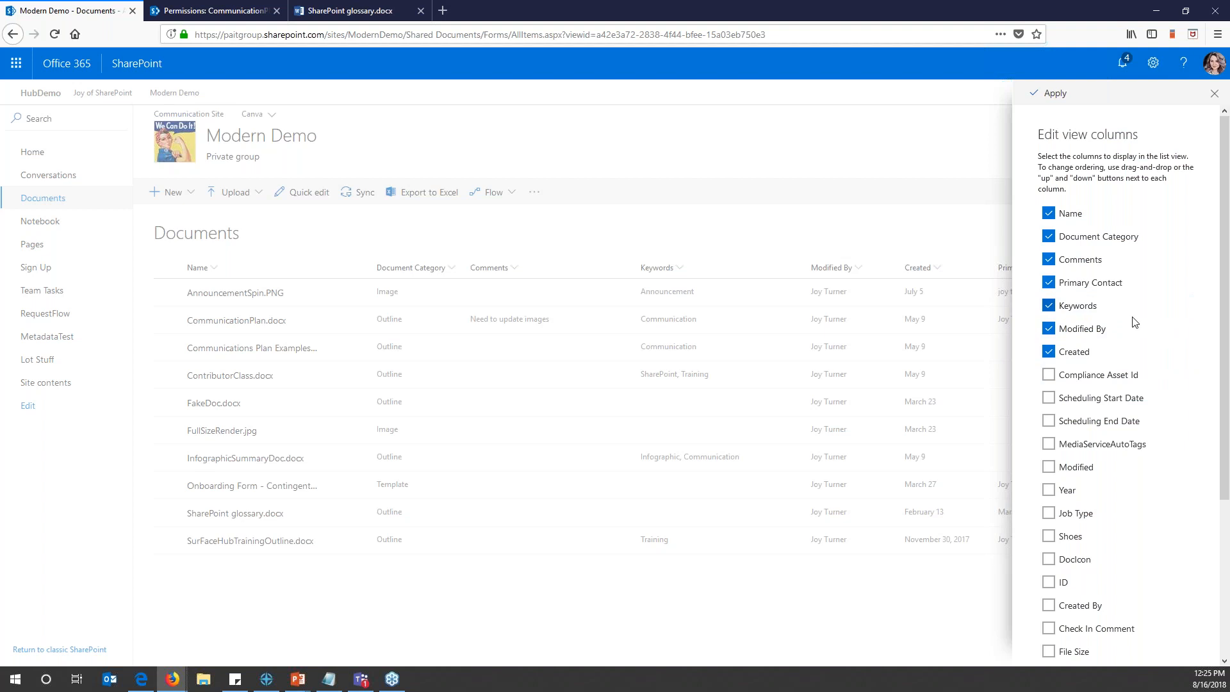
# Replace Comments with Year in the displayed view columns and move Year up to directly above Primary Contact
pyautogui.click(1050, 263)
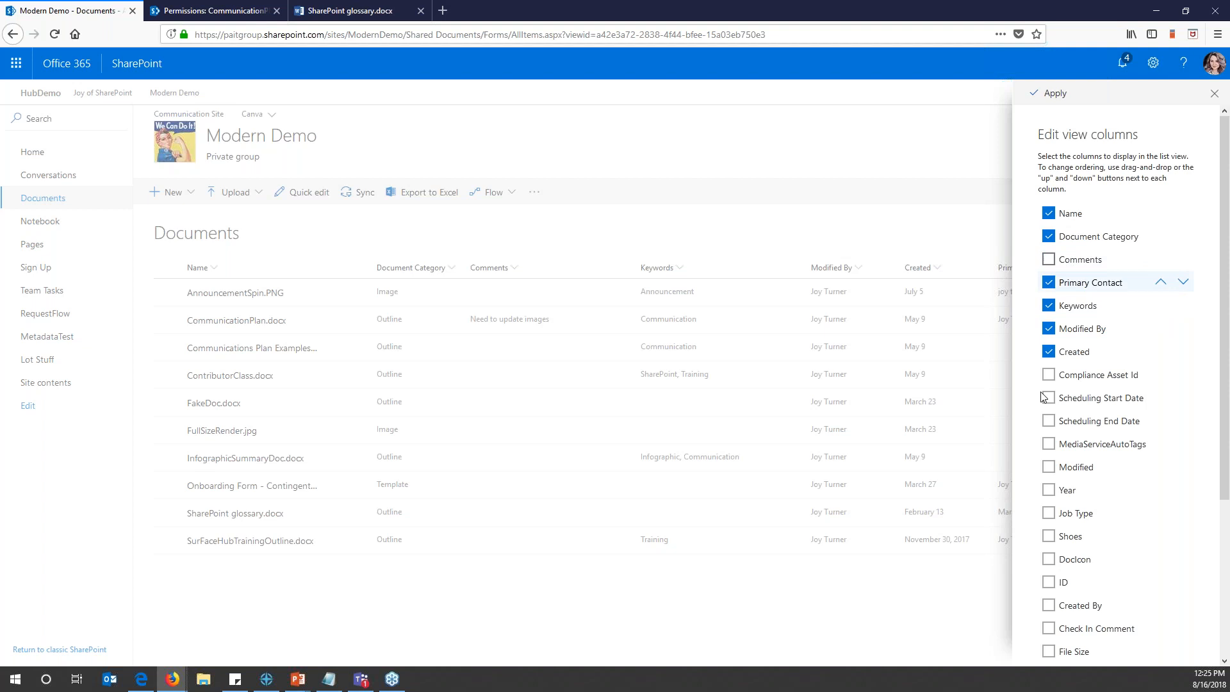
pyautogui.click(1053, 493)
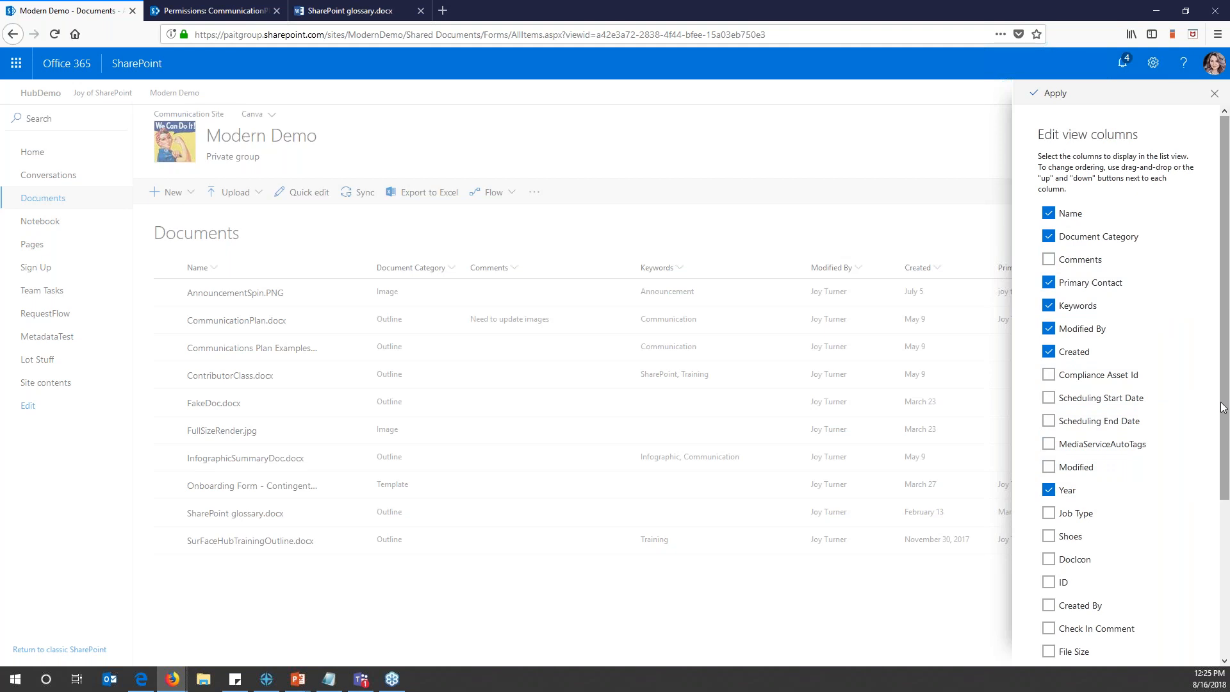
pyautogui.click(1160, 491)
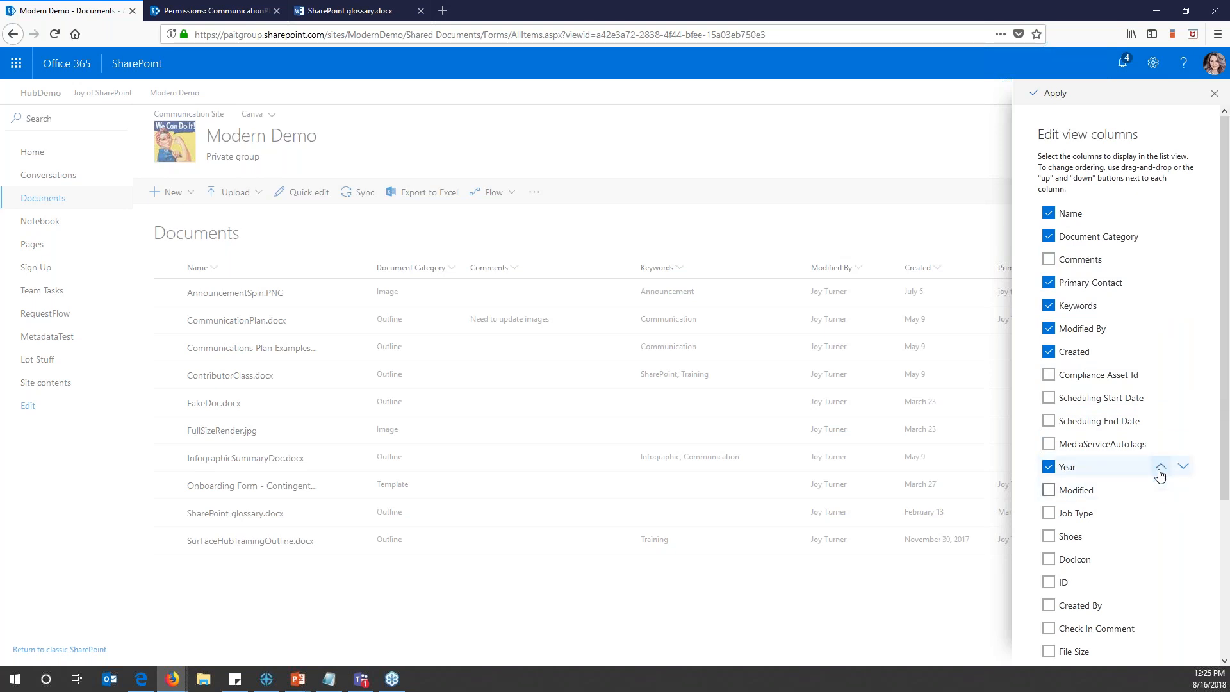
pyautogui.click(1160, 467)
pyautogui.click(1160, 444)
pyautogui.click(1160, 421)
pyautogui.click(1160, 398)
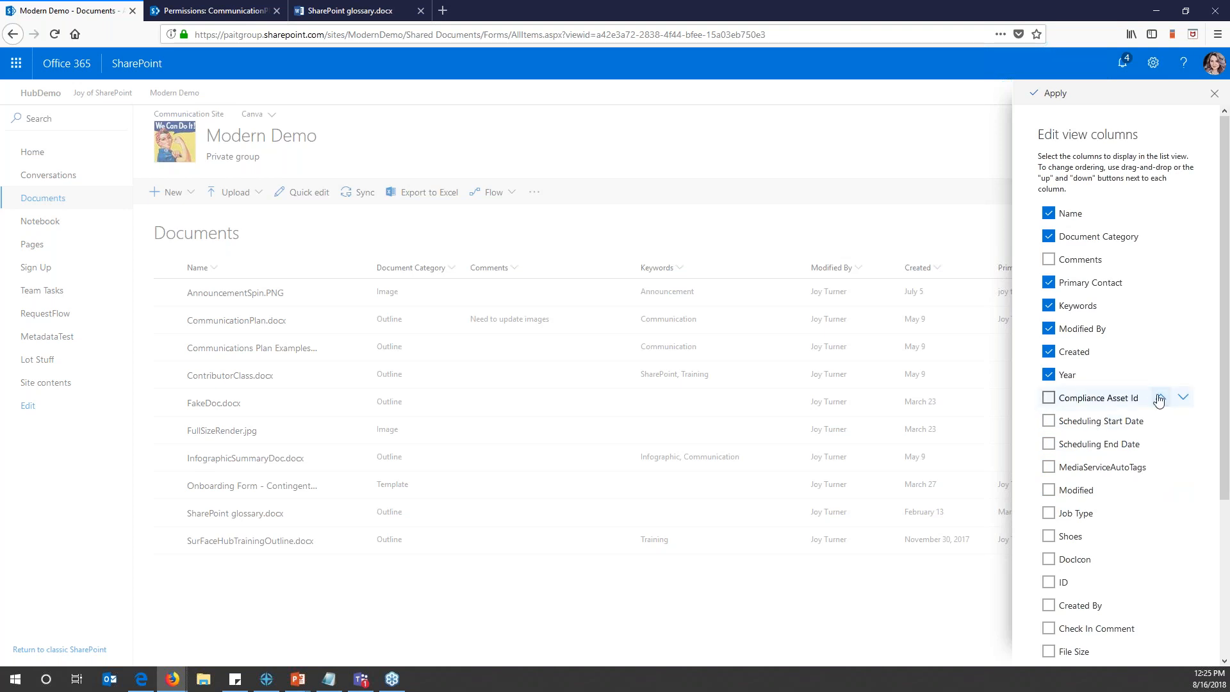
pyautogui.click(1160, 375)
pyautogui.click(1161, 352)
pyautogui.click(1161, 329)
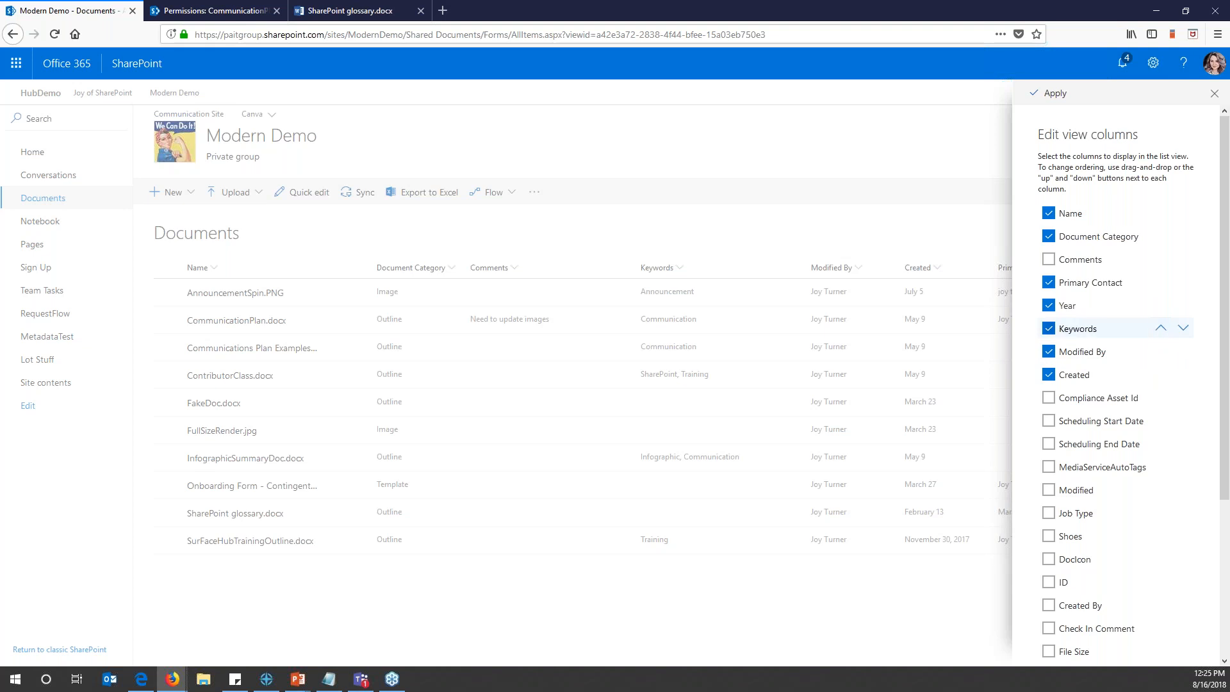
pyautogui.click(1160, 304)
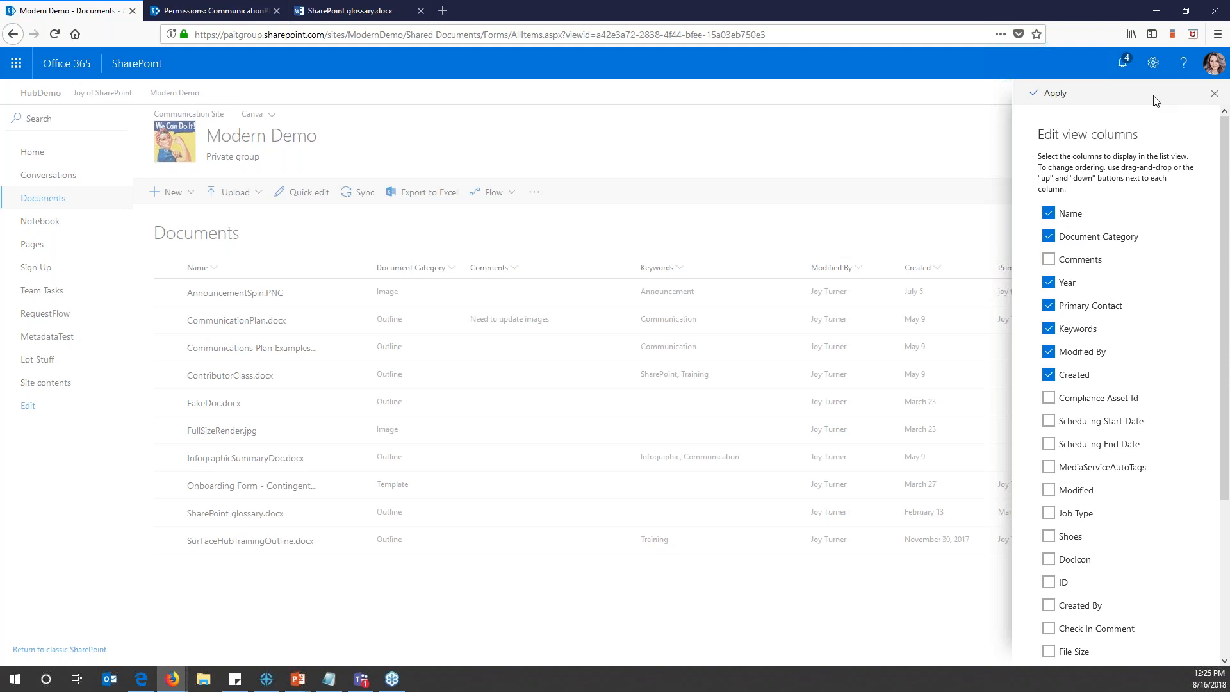
# Apply the edited column selection and save it to the All Documents view
pyautogui.click(1054, 95)
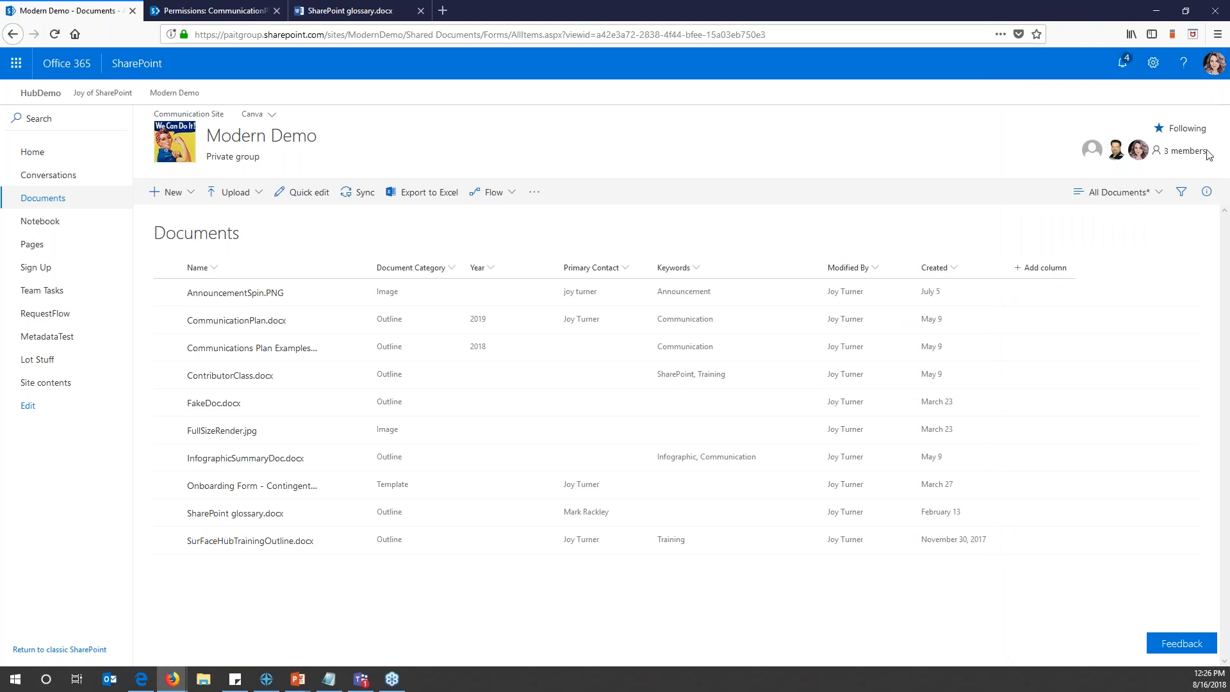
pyautogui.click(1144, 199)
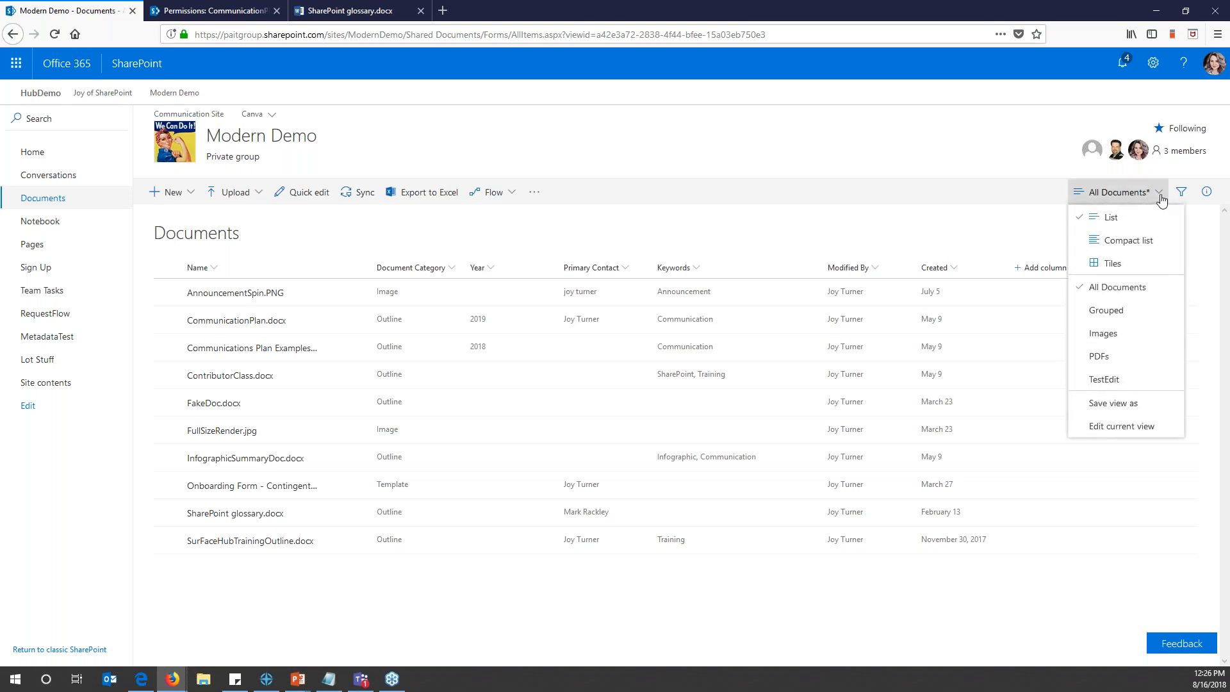
pyautogui.click(1111, 405)
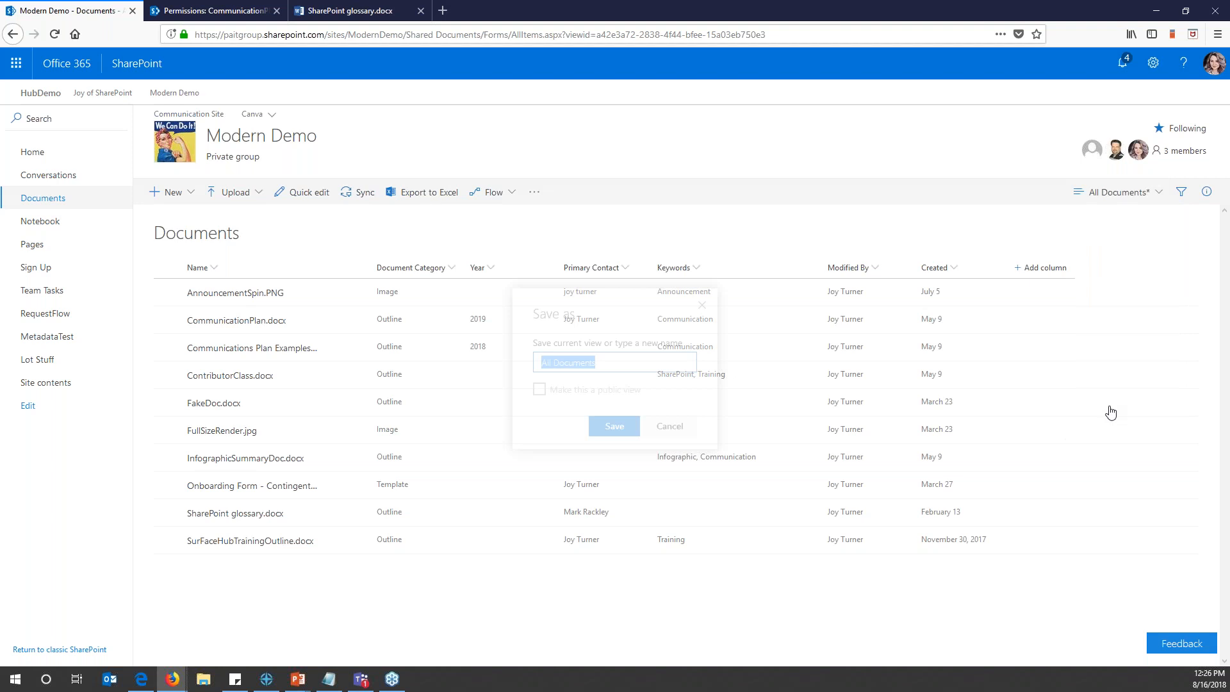
pyautogui.click(619, 434)
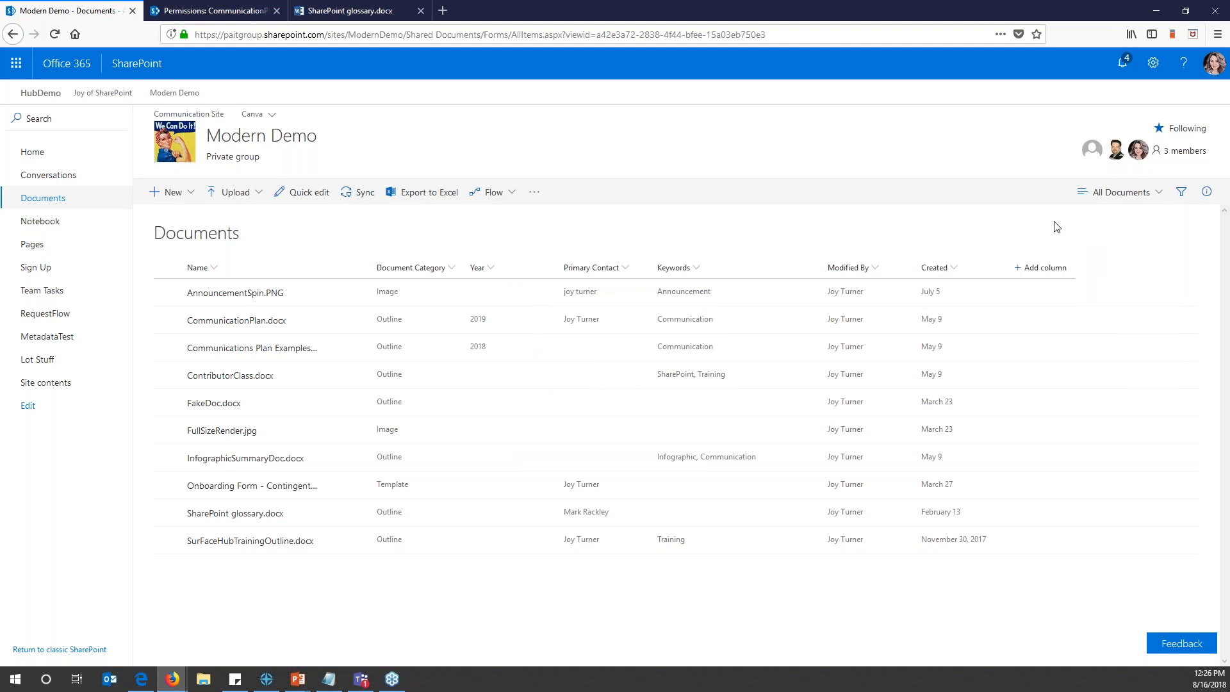
# Reorder the view columns so Created comes directly after Name, and save the All Documents view
pyautogui.click(492, 268)
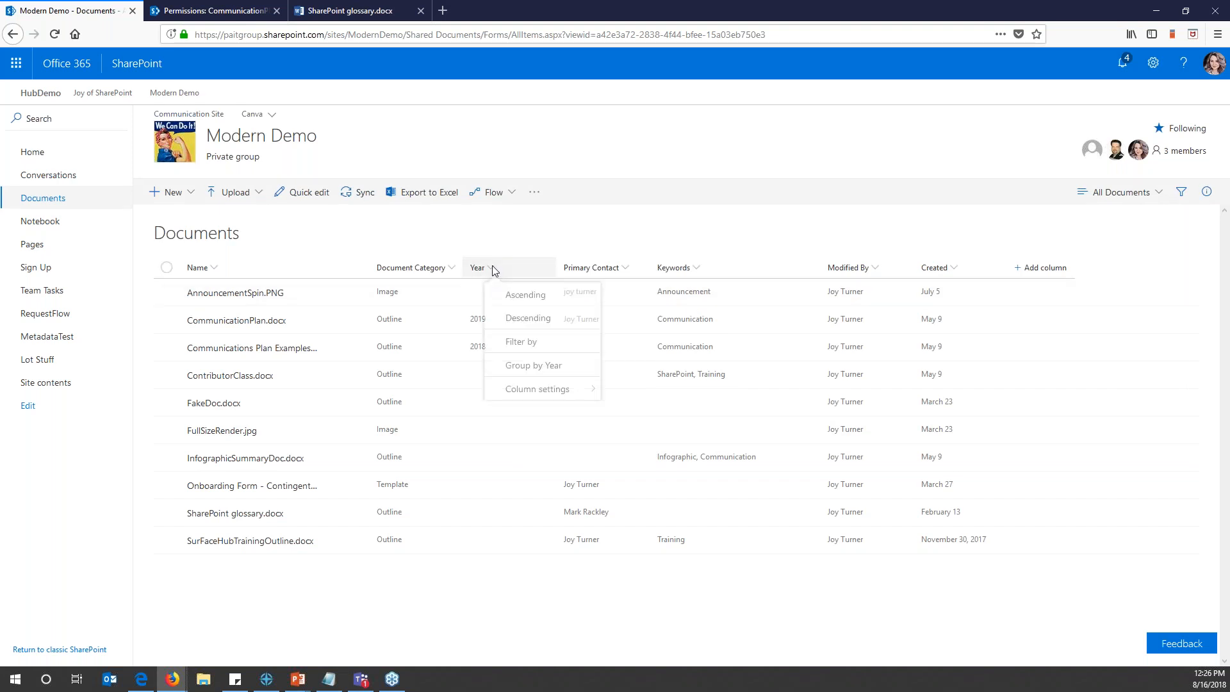
pyautogui.moveTo(531, 398)
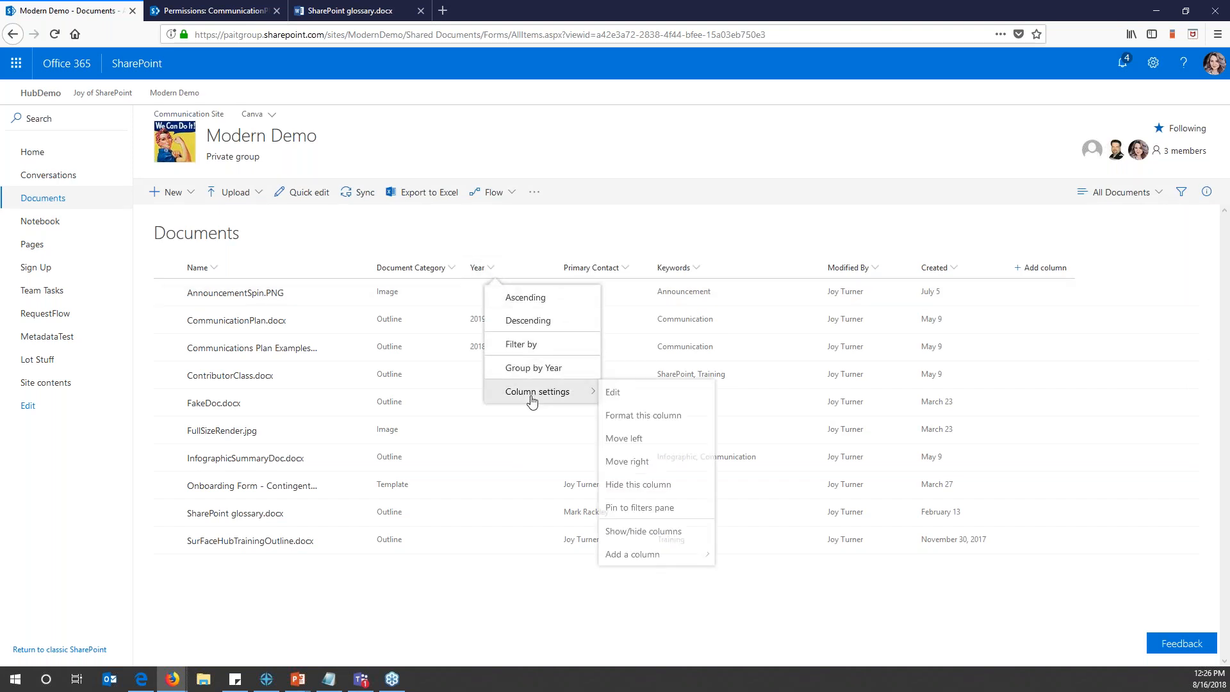
pyautogui.click(653, 531)
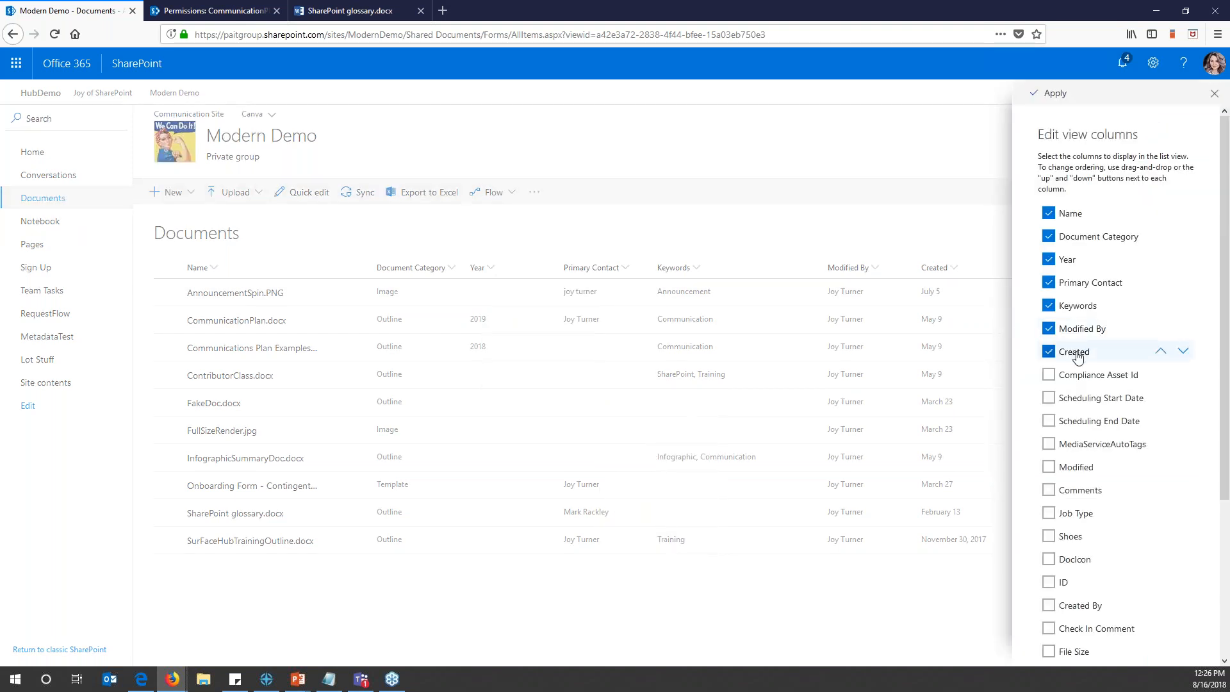
pyautogui.moveTo(1078, 357); pyautogui.dragTo(1080, 263)
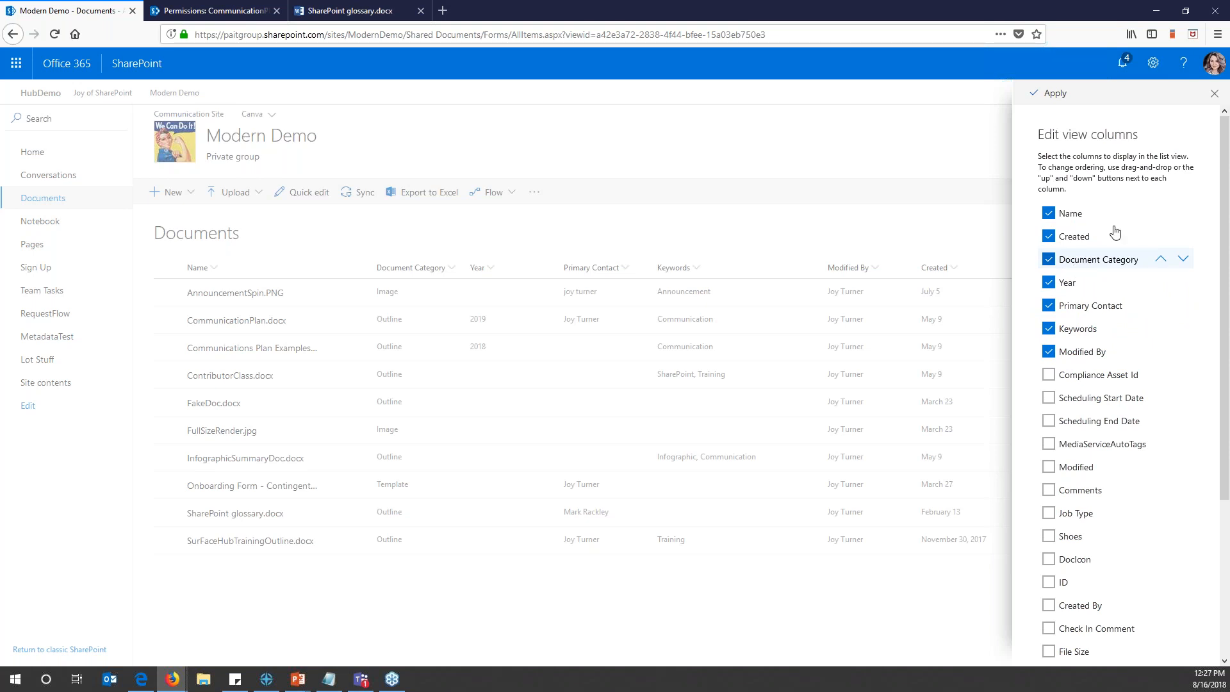
pyautogui.click(1053, 93)
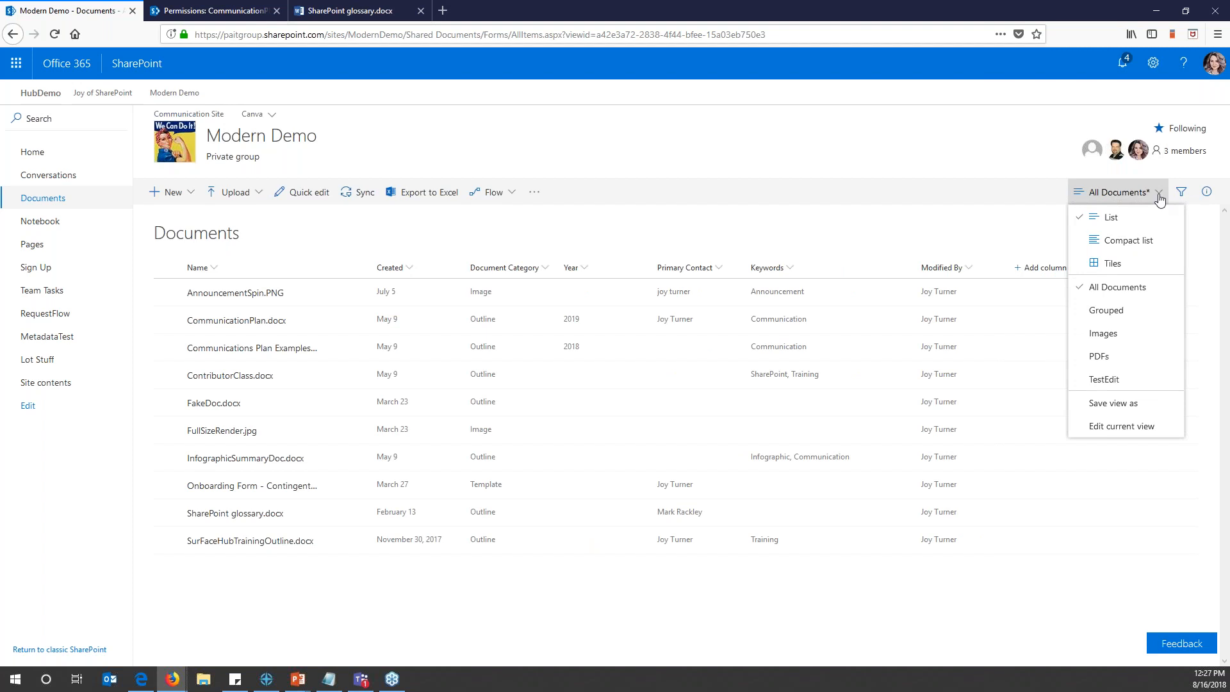
pyautogui.click(1111, 404)
pyautogui.click(620, 433)
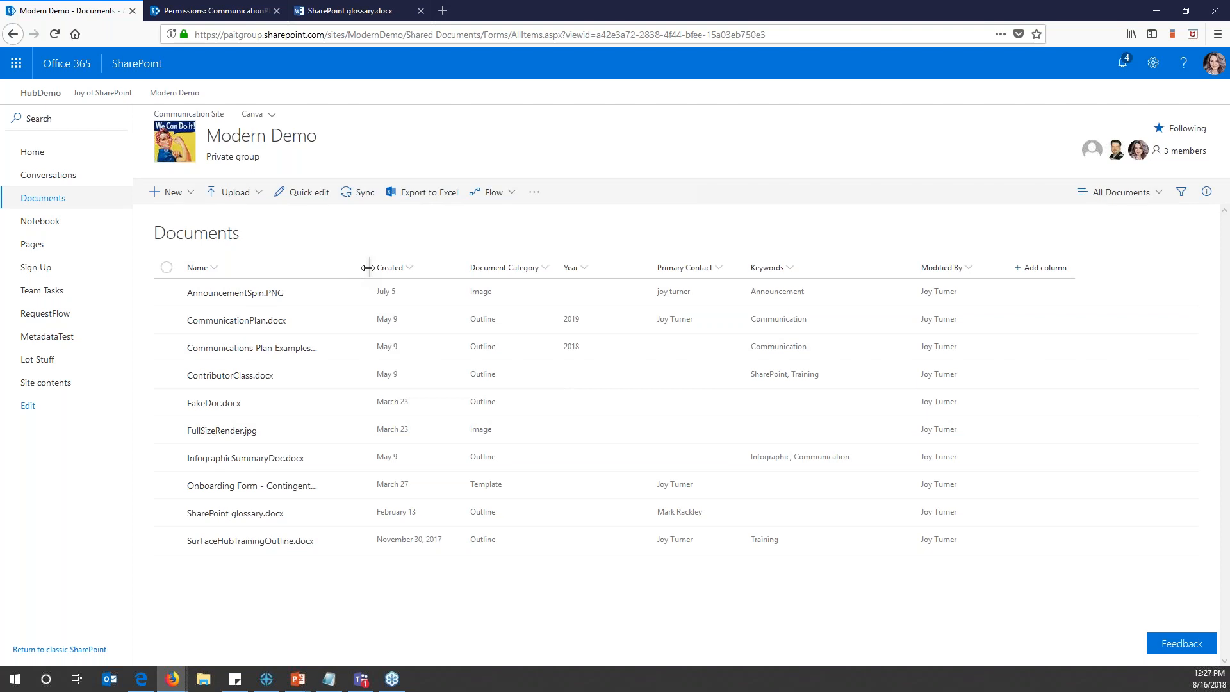
# Widen the Name column until the full file names fit, and save the layout to the All Documents view
pyautogui.moveTo(369, 268); pyautogui.dragTo(509, 280)
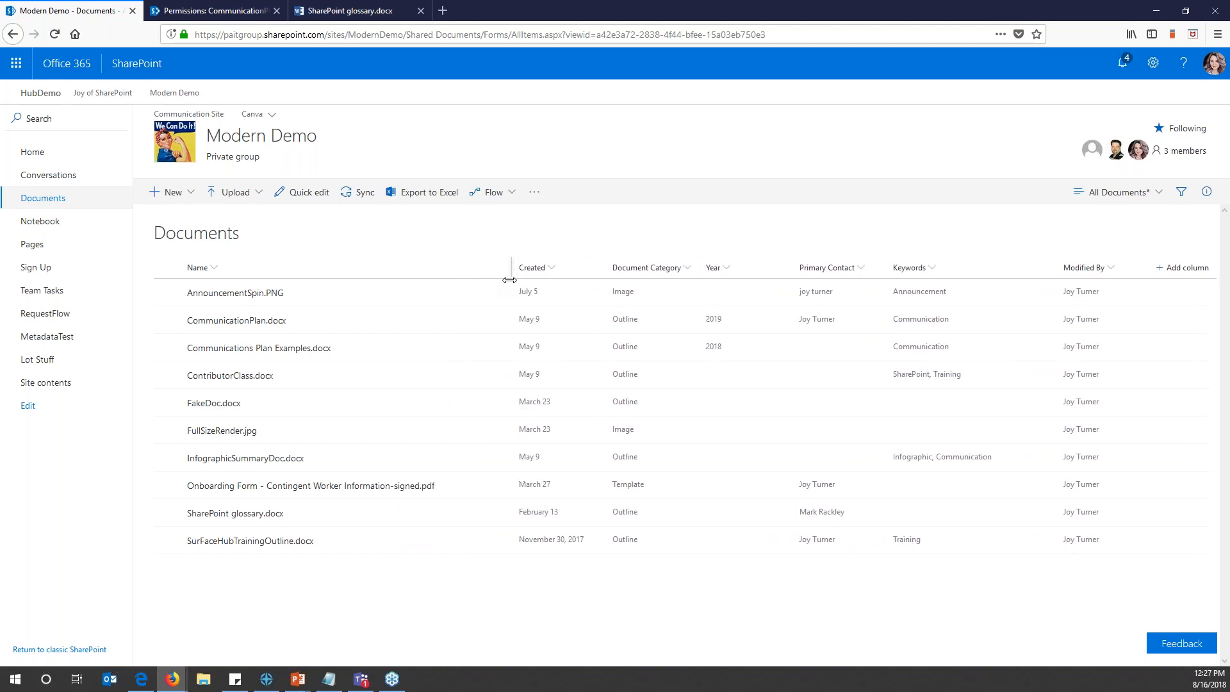
pyautogui.moveTo(510, 280); pyautogui.dragTo(504, 280)
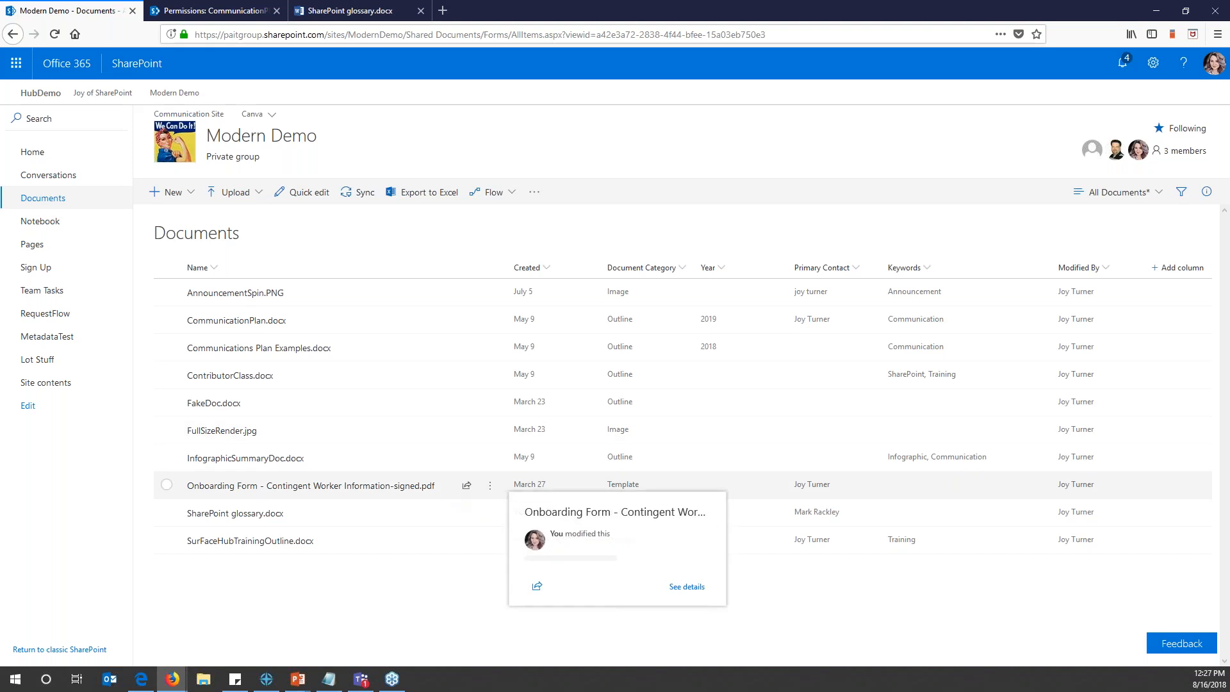
pyautogui.click(1150, 196)
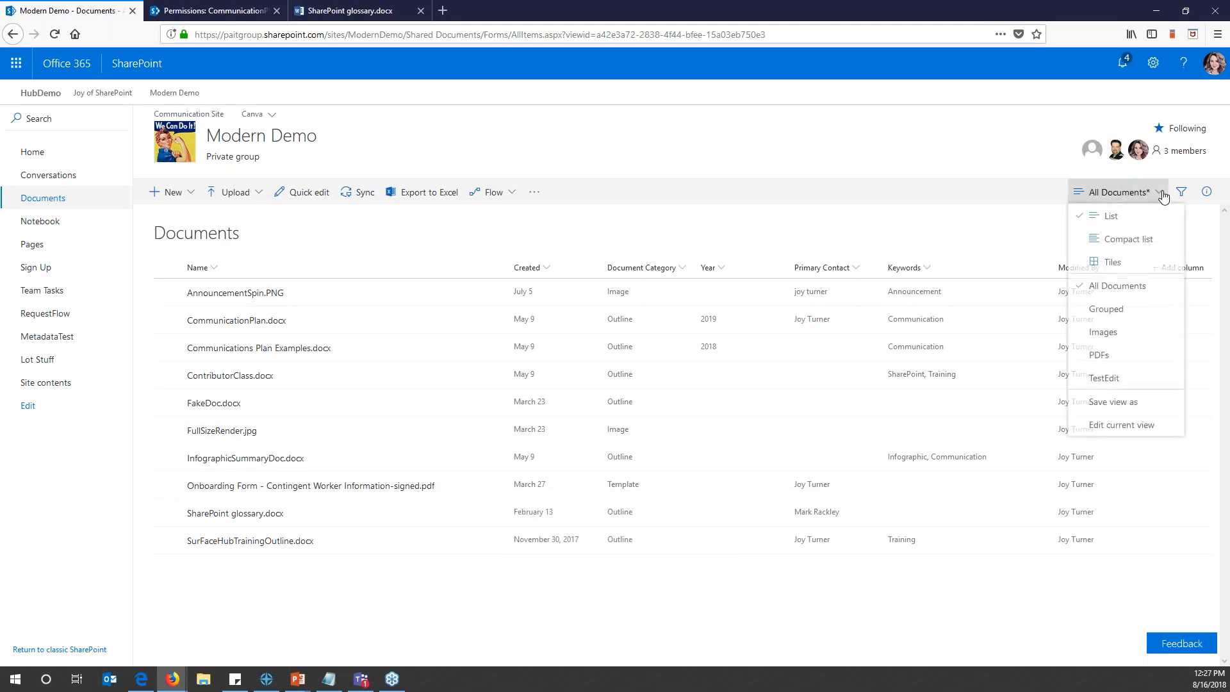
pyautogui.click(1118, 403)
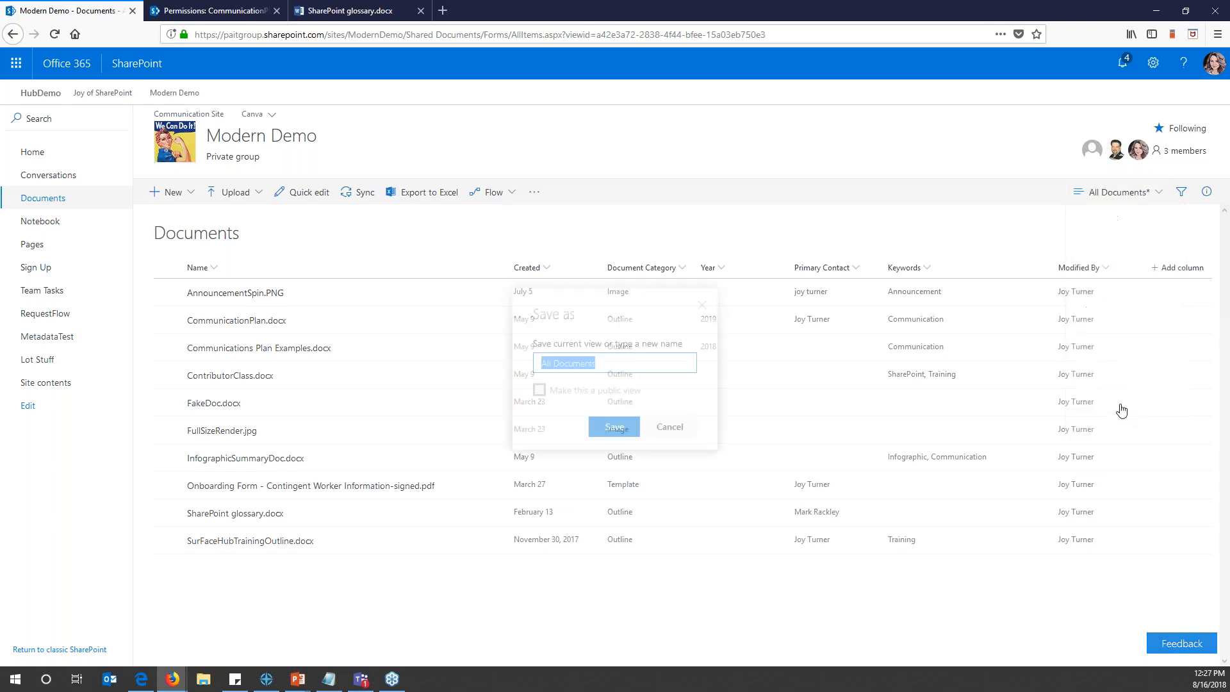
pyautogui.press('Return')
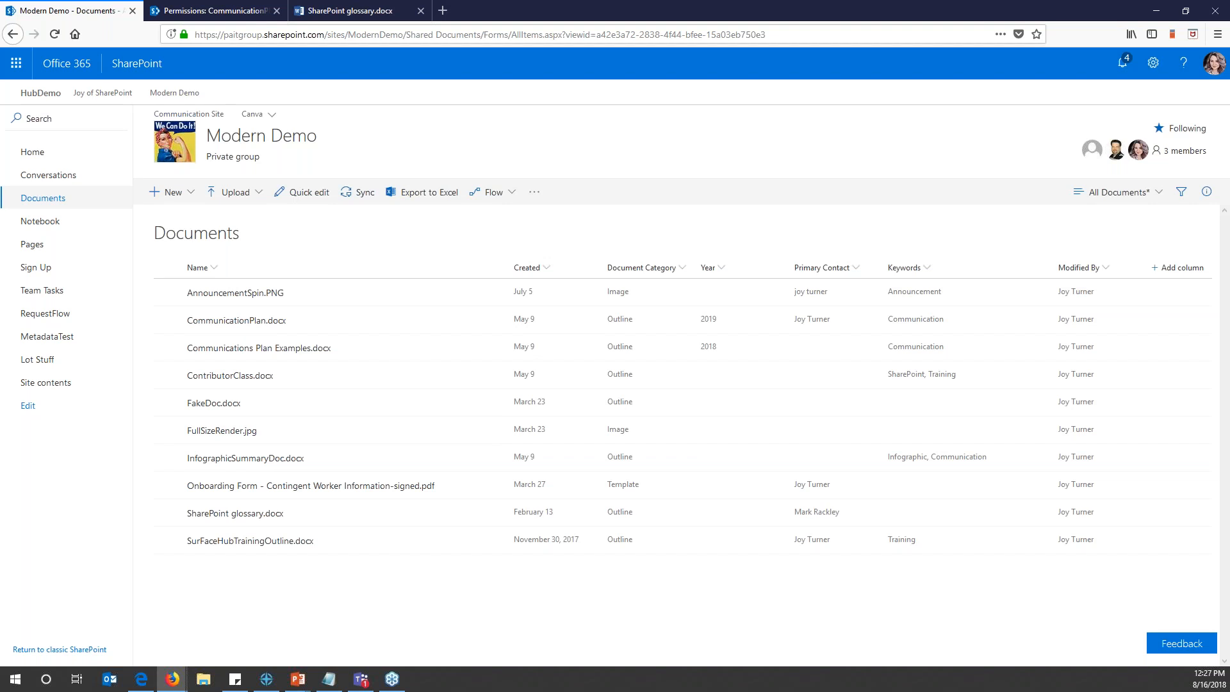
# Look at the library in the Grouped view and return to the All Documents view
pyautogui.click(1150, 192)
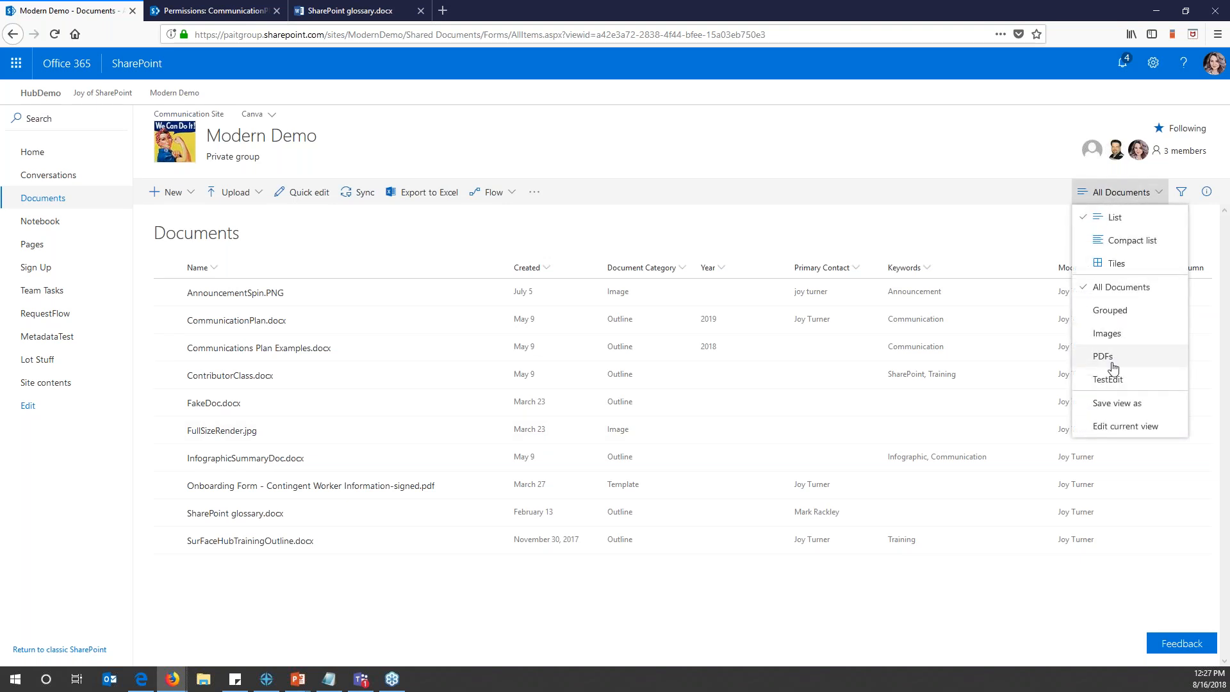
pyautogui.click(1112, 311)
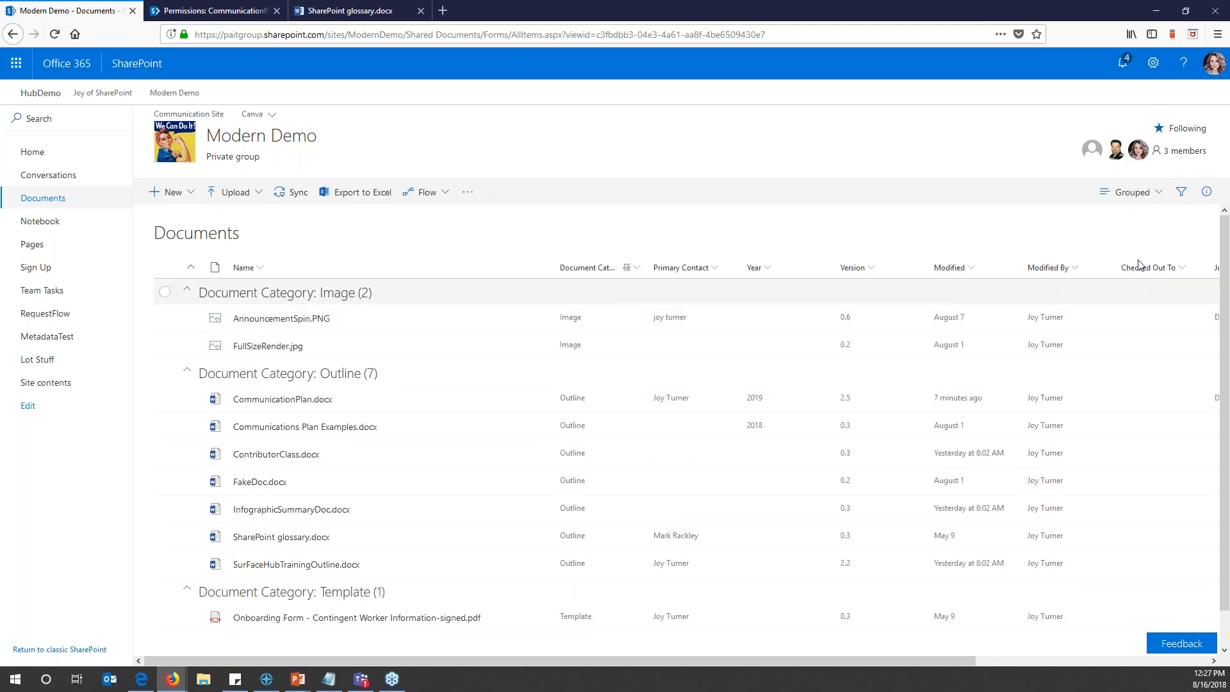
pyautogui.click(1156, 193)
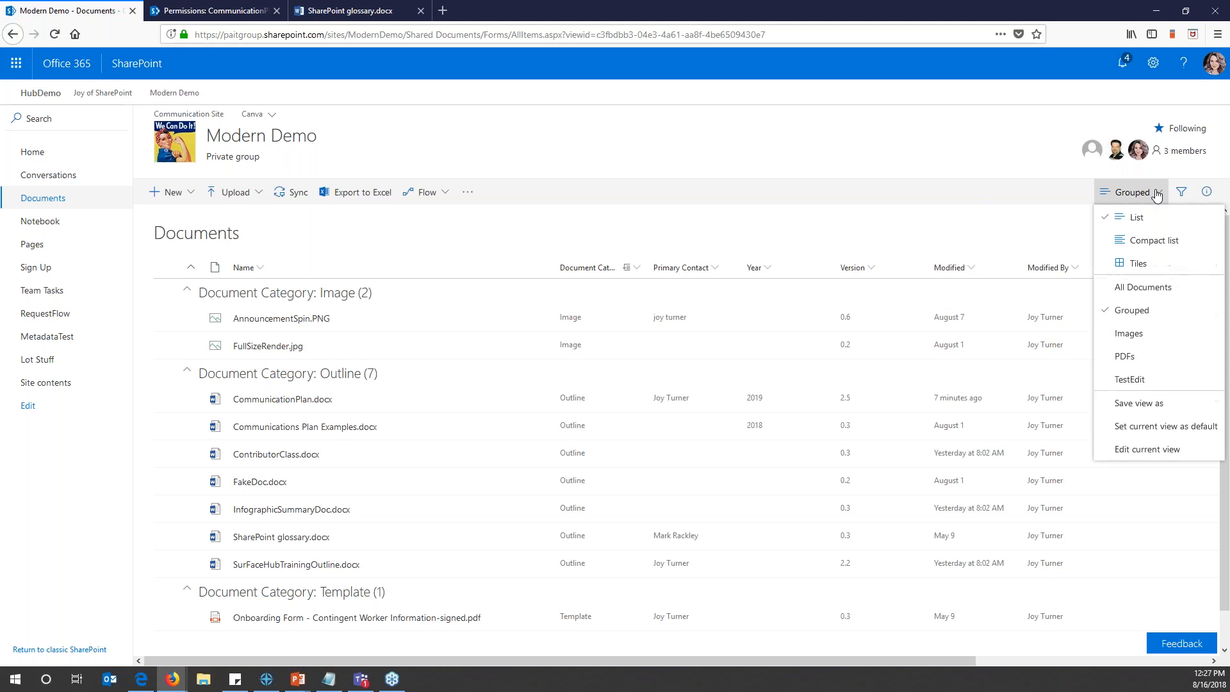
pyautogui.click(1138, 293)
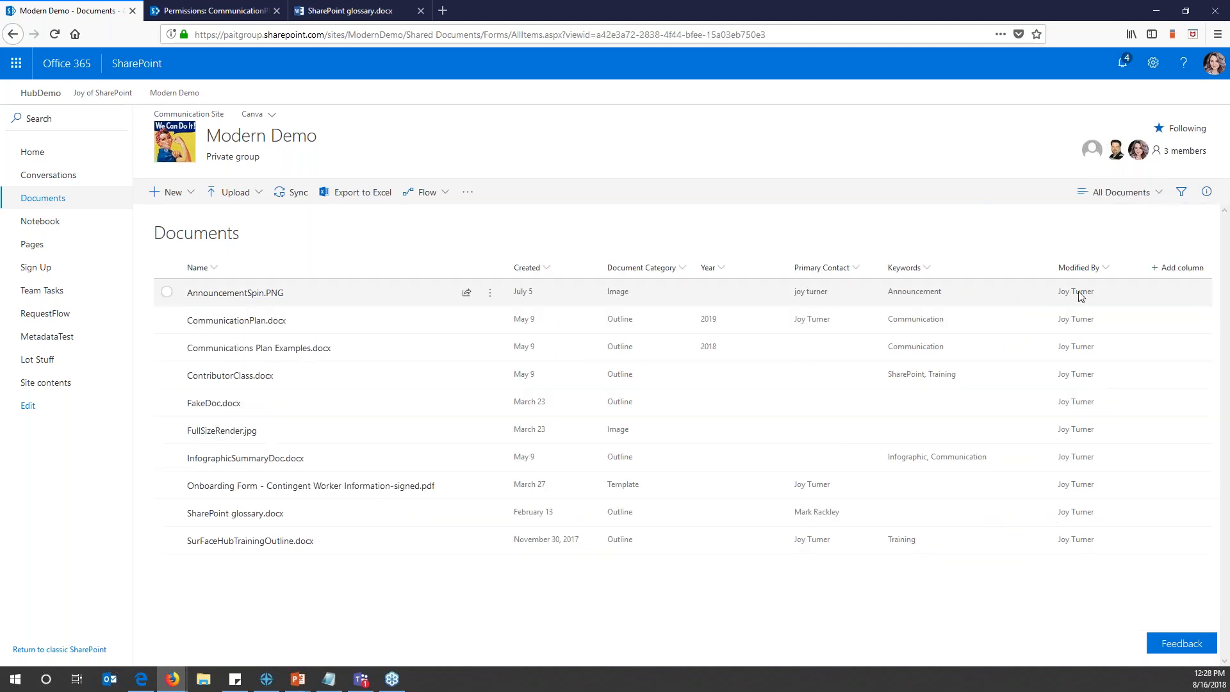
pyautogui.moveTo(328, 493)
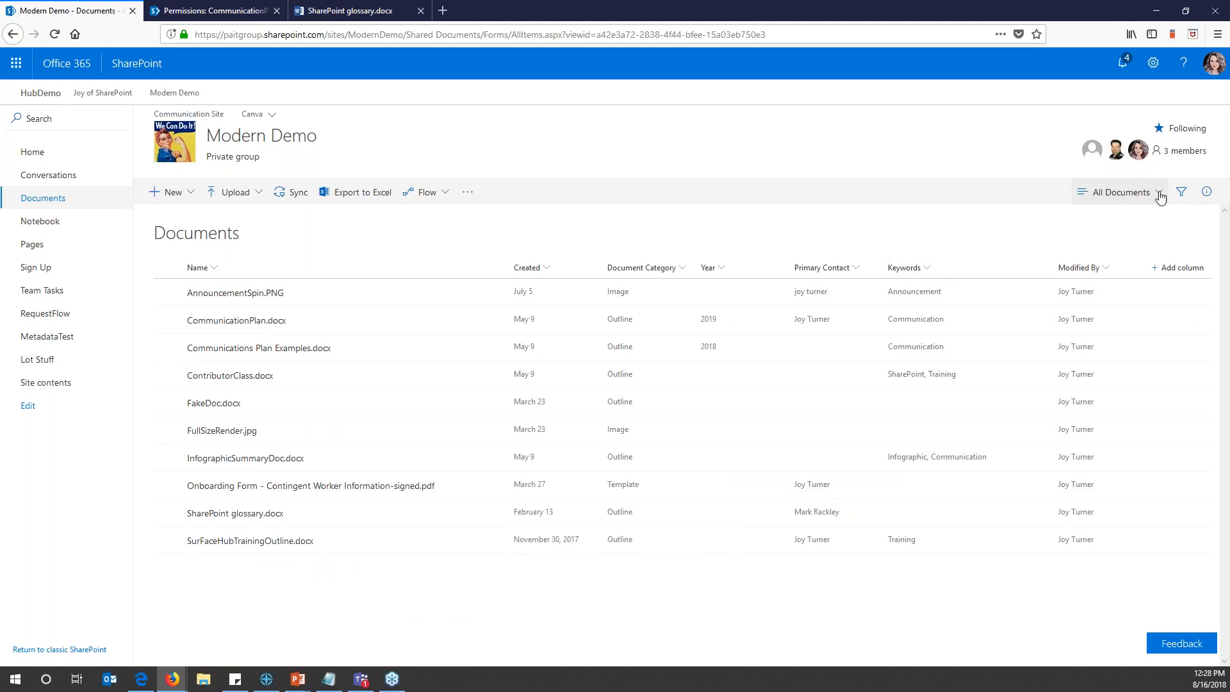
pyautogui.click(1120, 193)
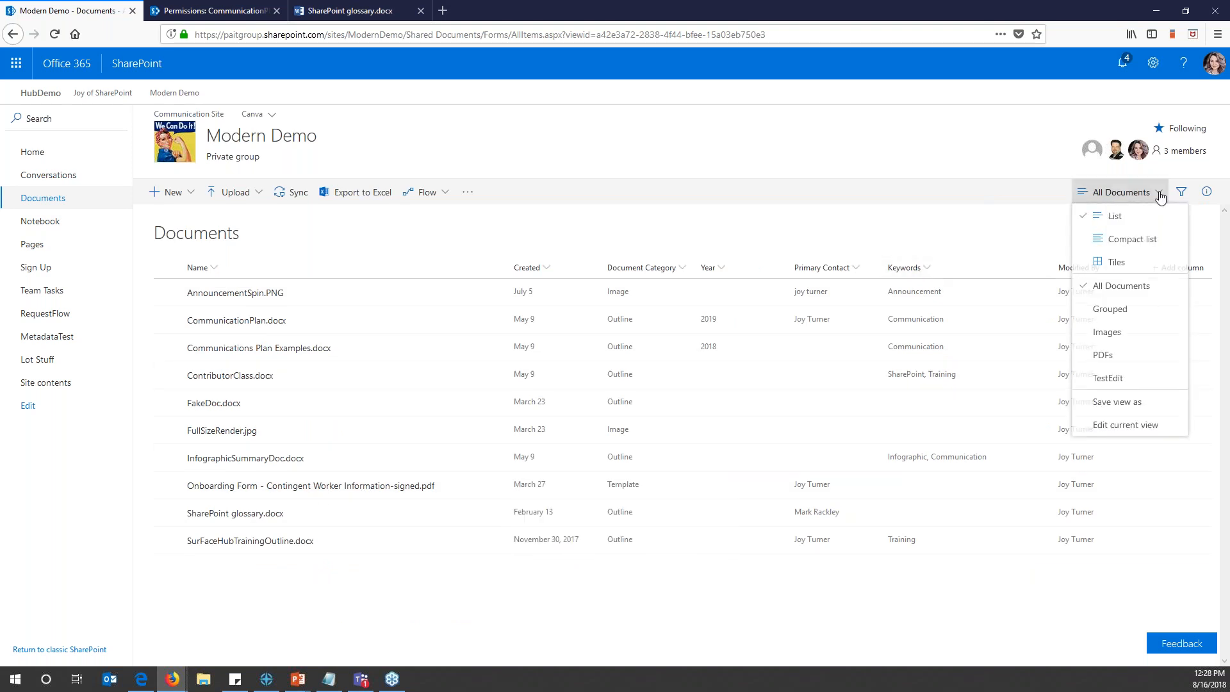
pyautogui.click(1120, 287)
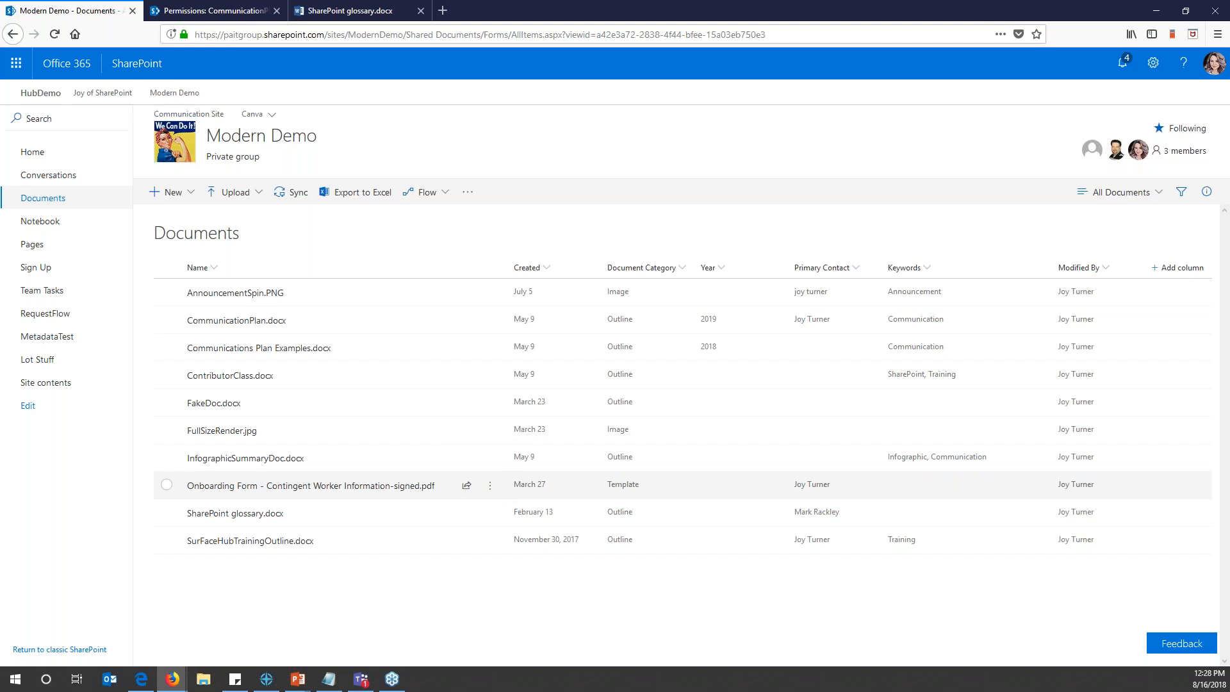
pyautogui.moveTo(388, 519)
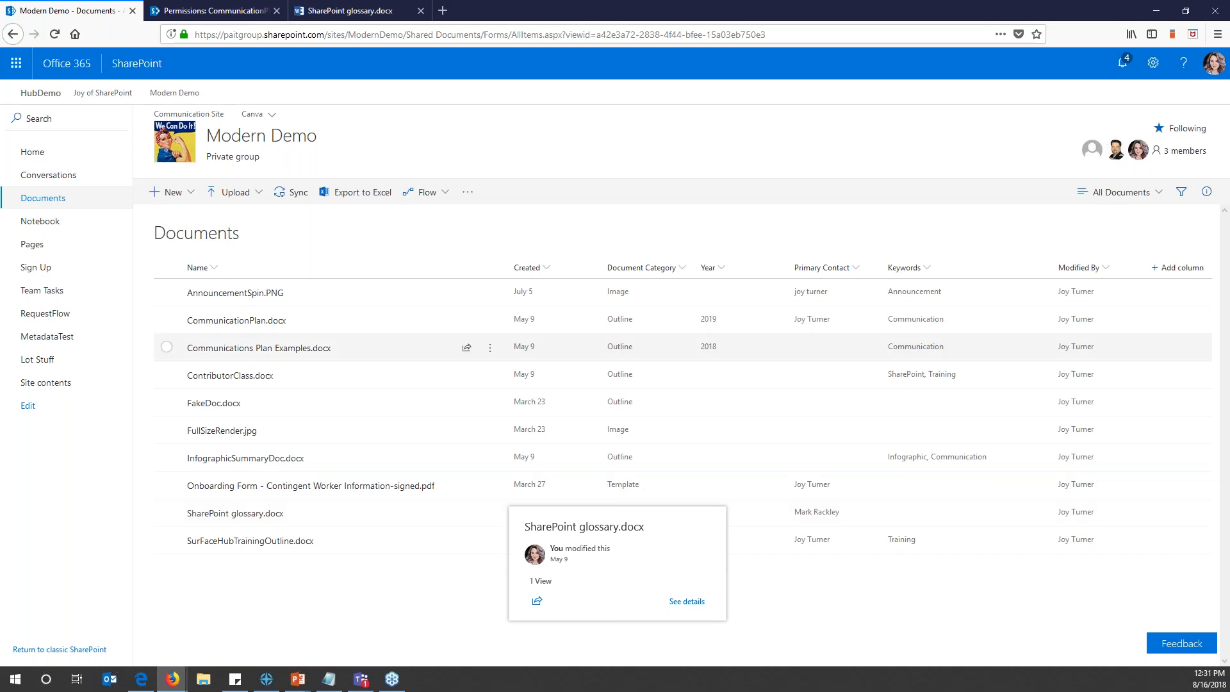
pyautogui.moveTo(268, 330)
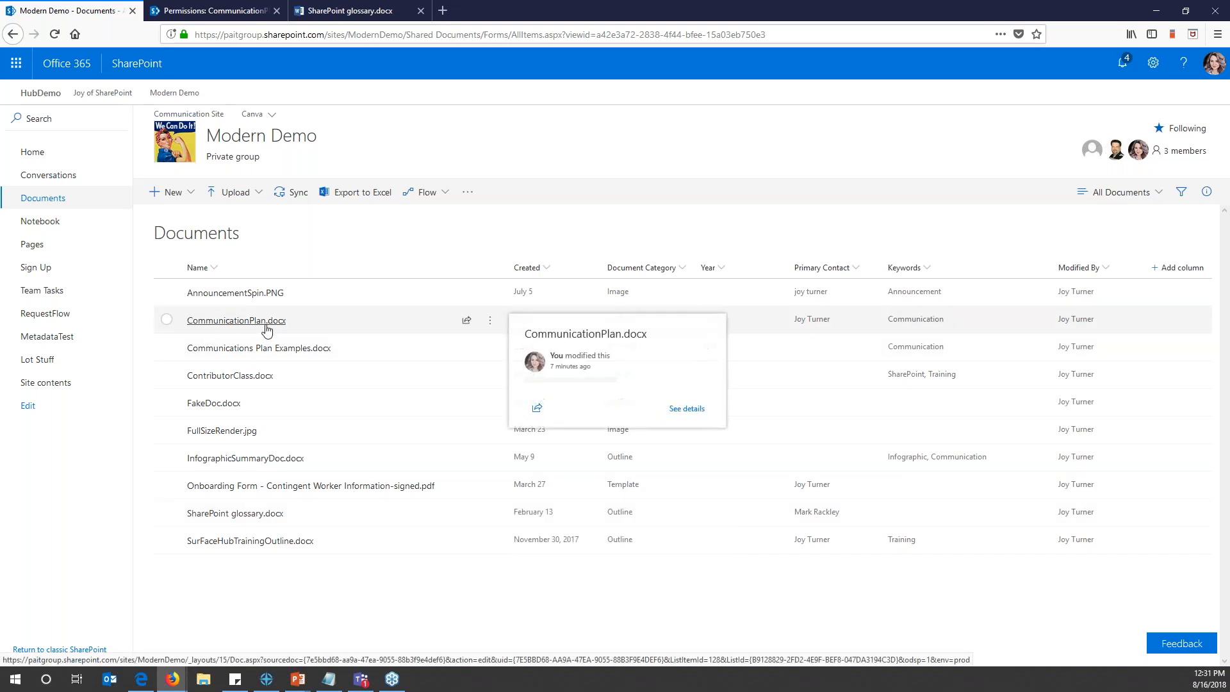
pyautogui.moveTo(267, 353)
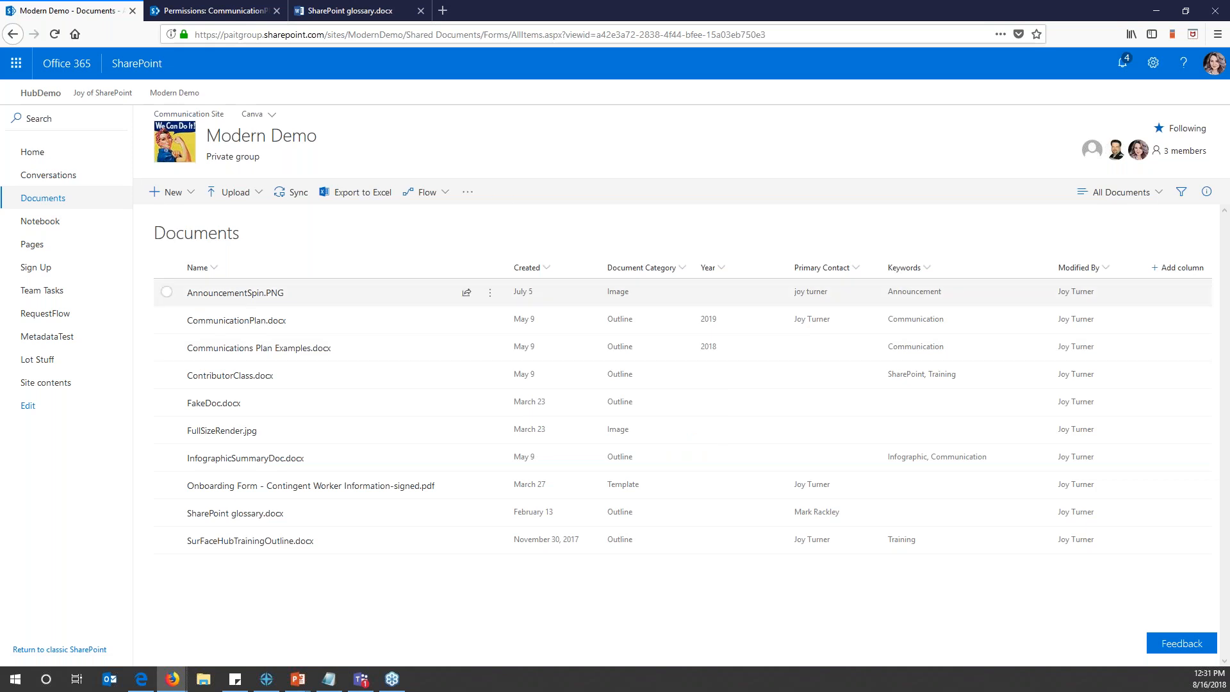
# Open the library in classic SharePoint and examine its library-level and file-level commands
pyautogui.click(75, 651)
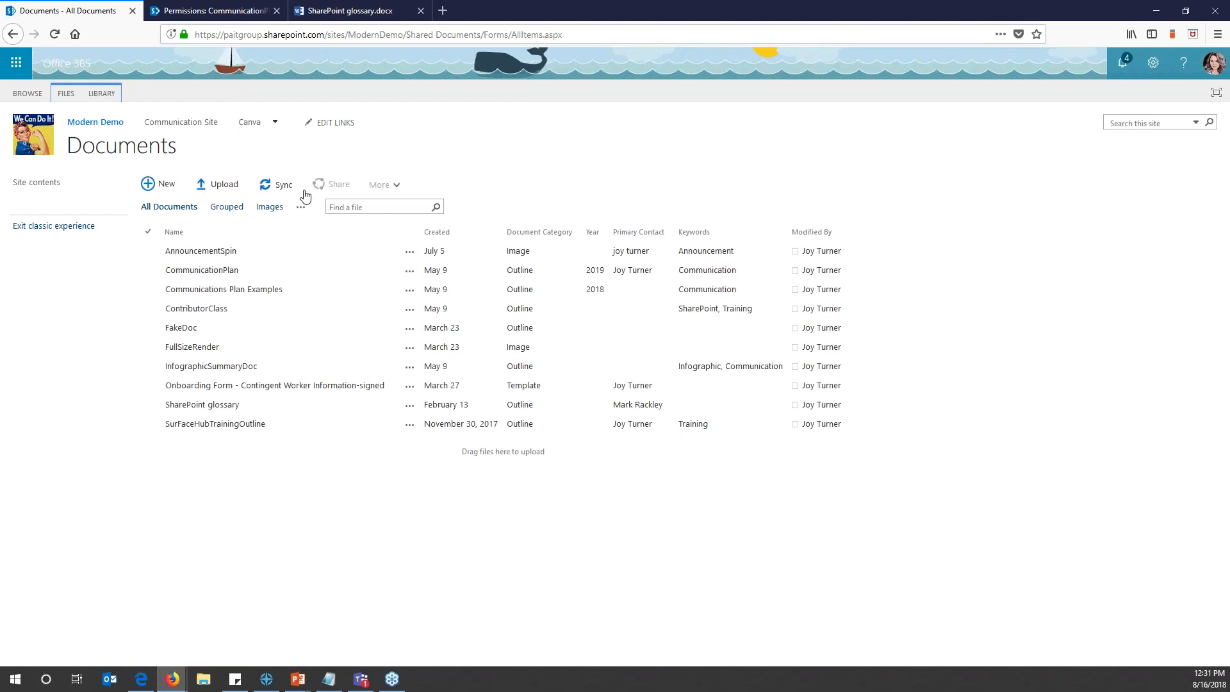
pyautogui.click(103, 95)
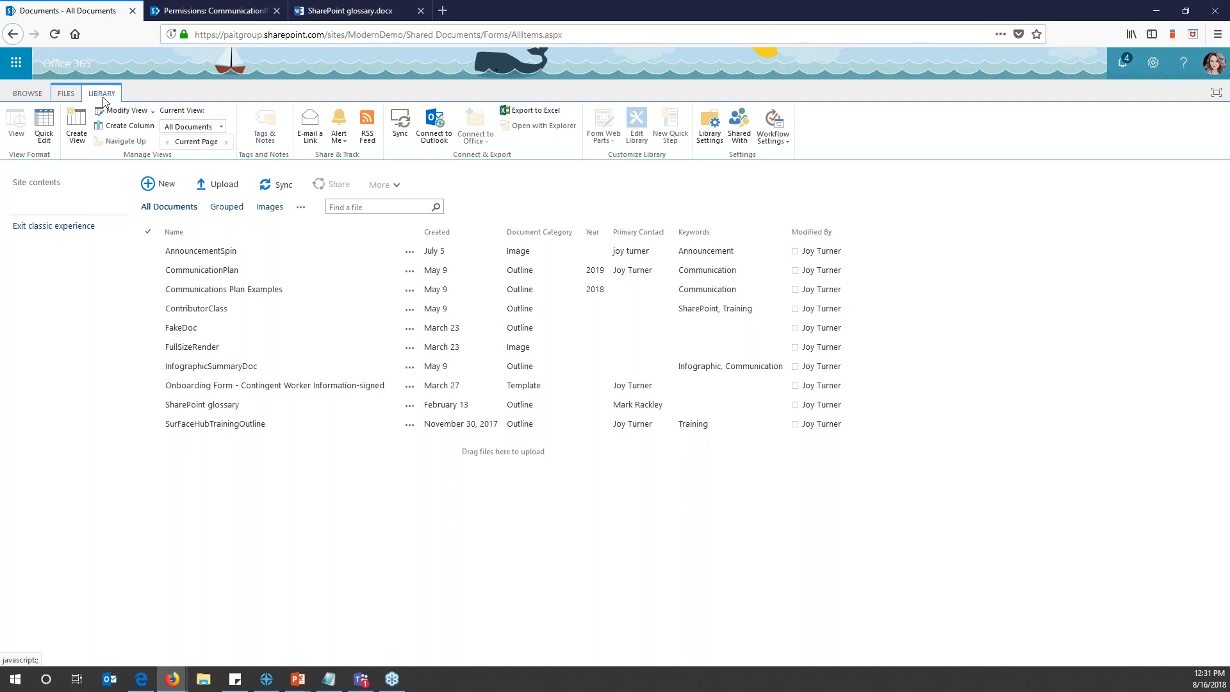
pyautogui.click(62, 95)
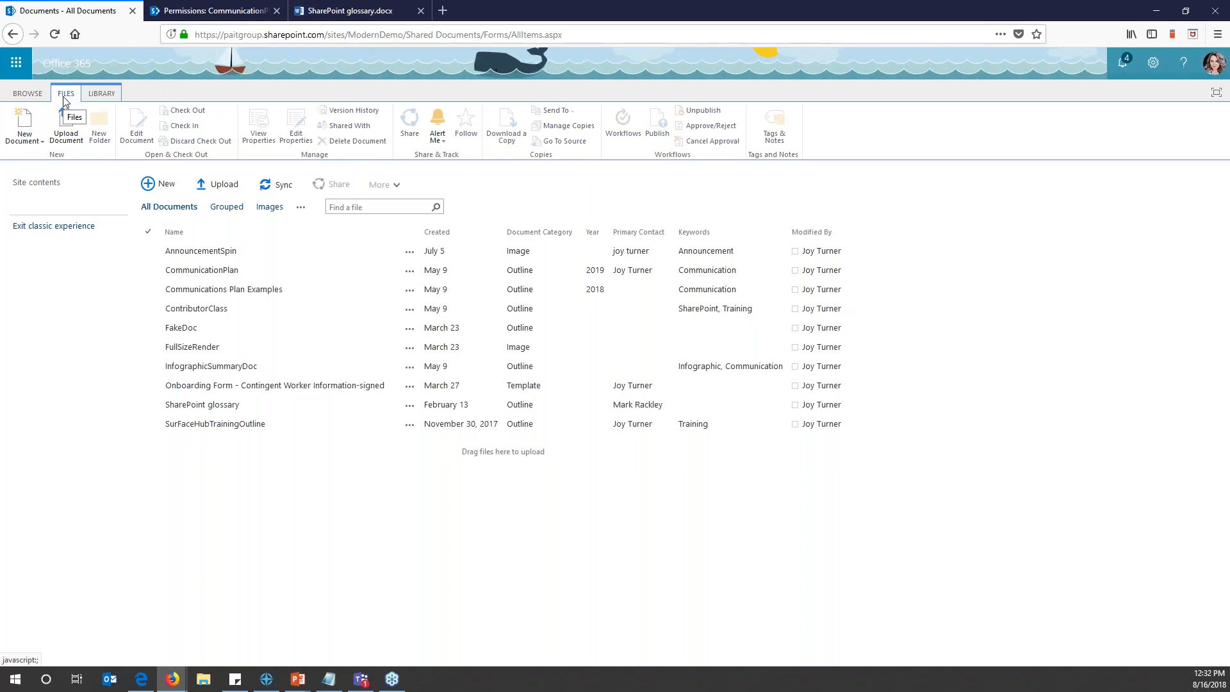
pyautogui.click(97, 101)
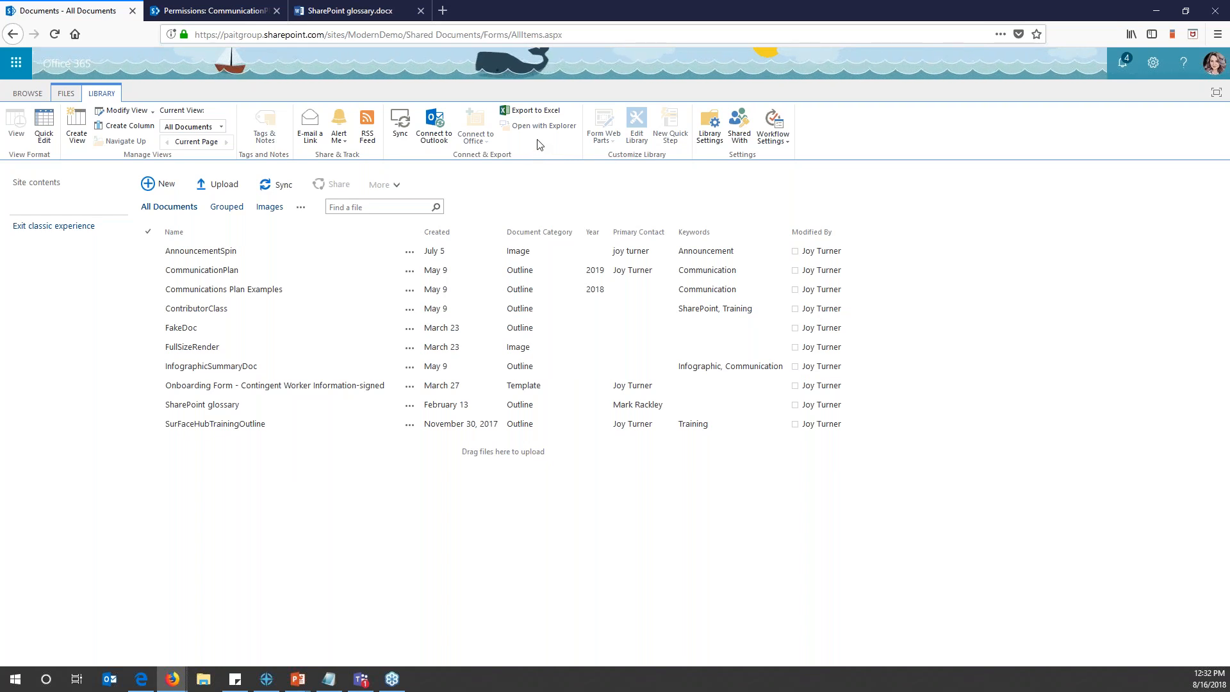
# Exit the classic experience and select CommunicationPlan.docx in the modern library to examine its commands
pyautogui.click(41, 233)
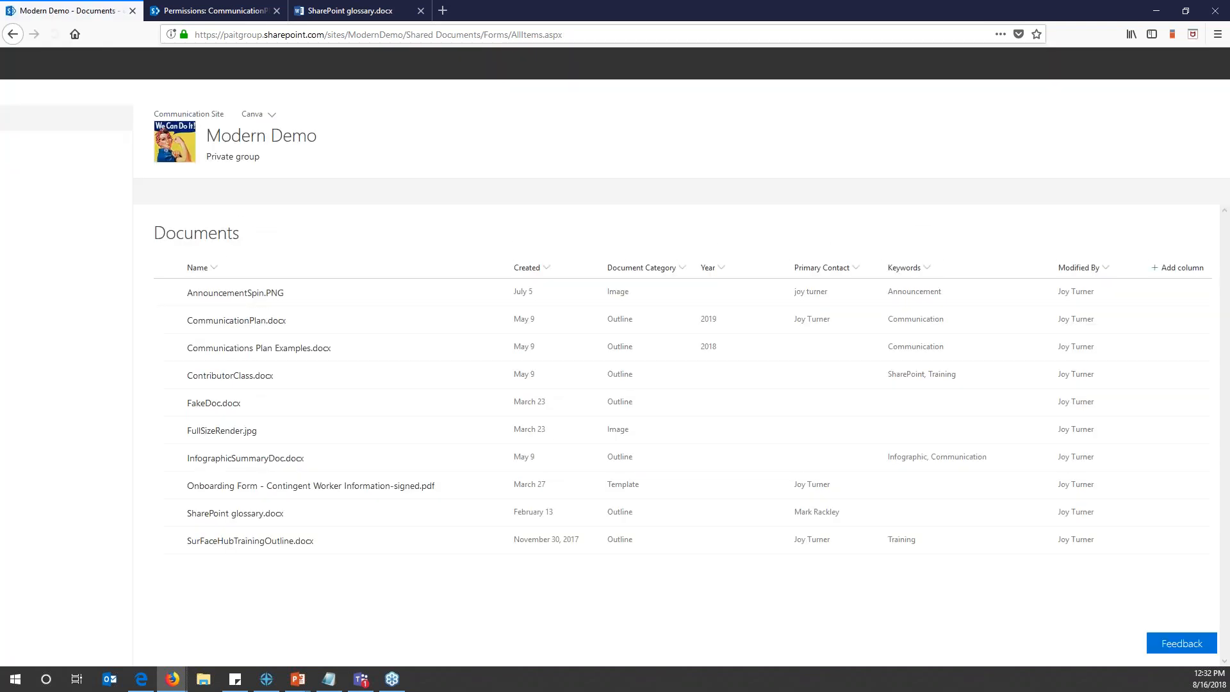
pyautogui.click(167, 319)
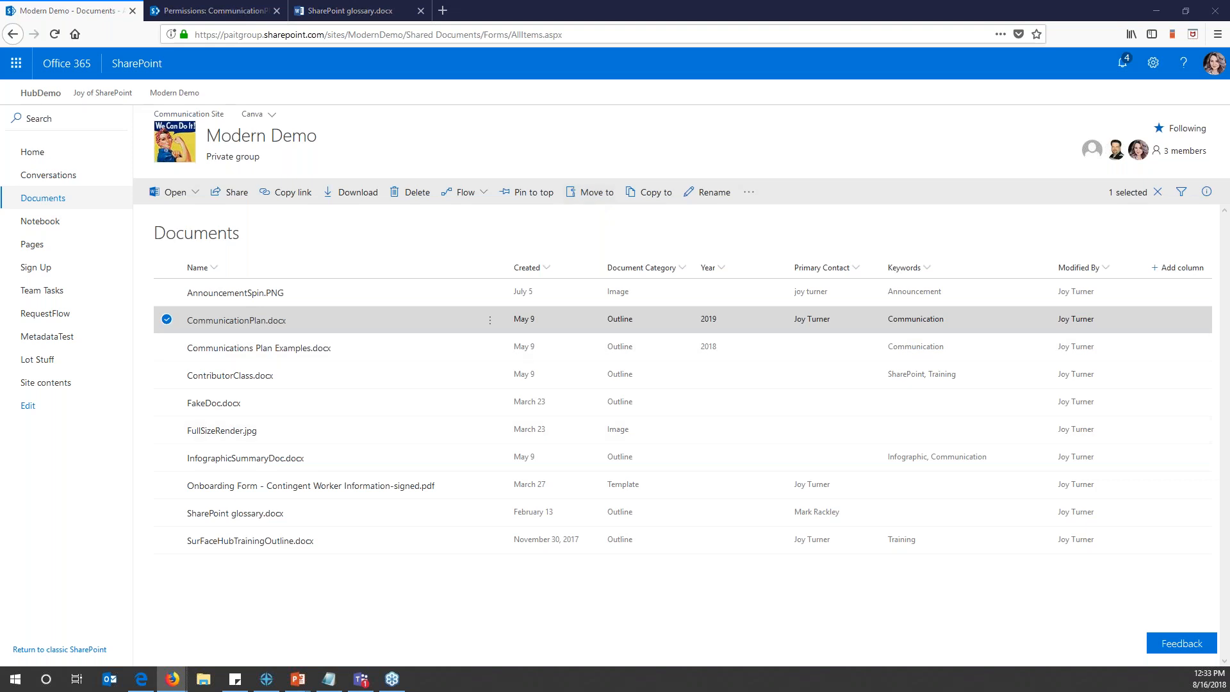
pyautogui.click(173, 679)
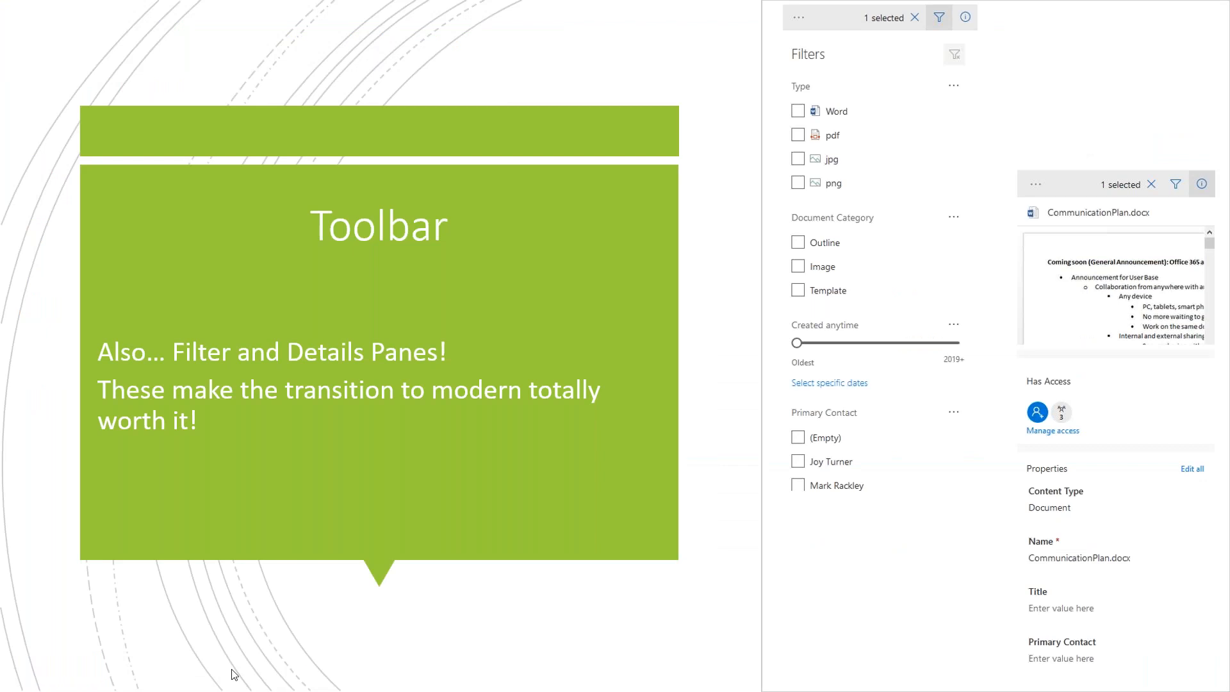
pyautogui.click(660, 496)
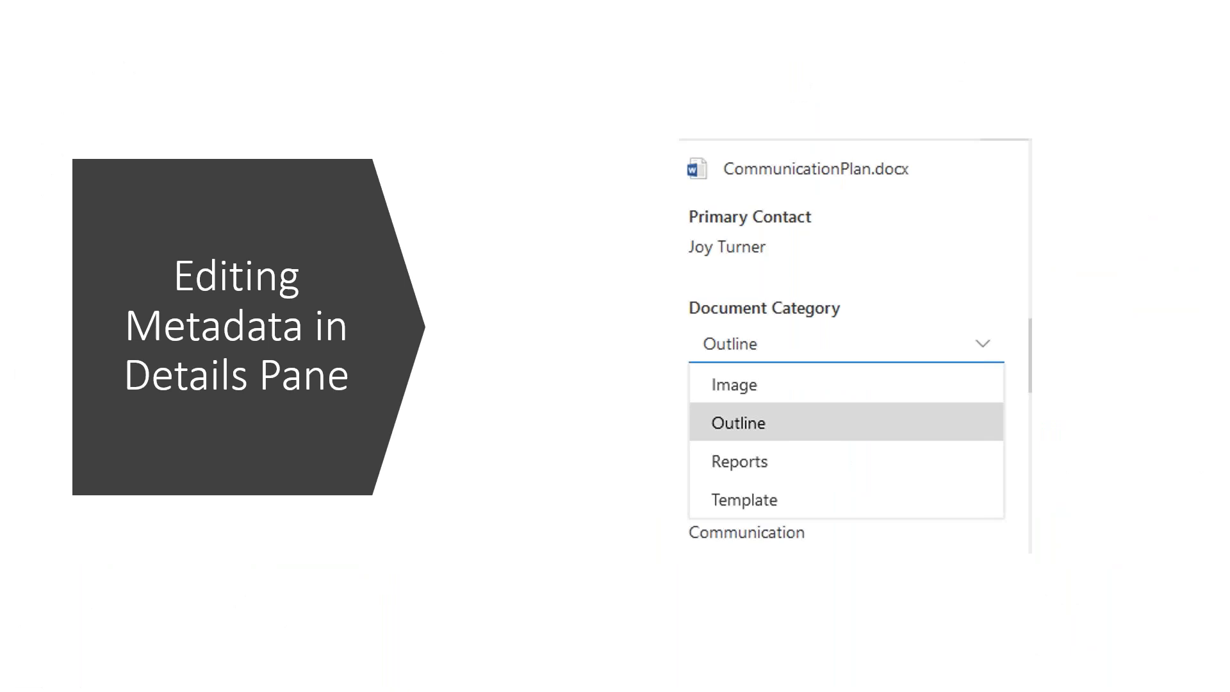
pyautogui.press('Right')
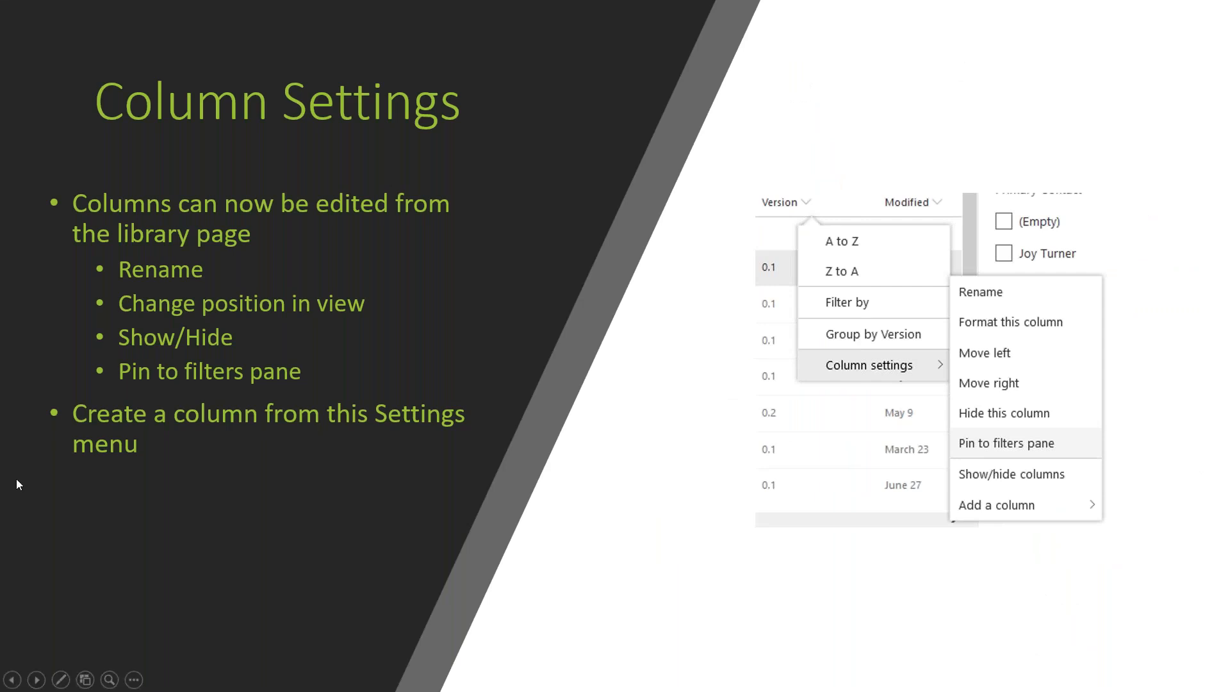
pyautogui.hotkey('alt', 'Tab')
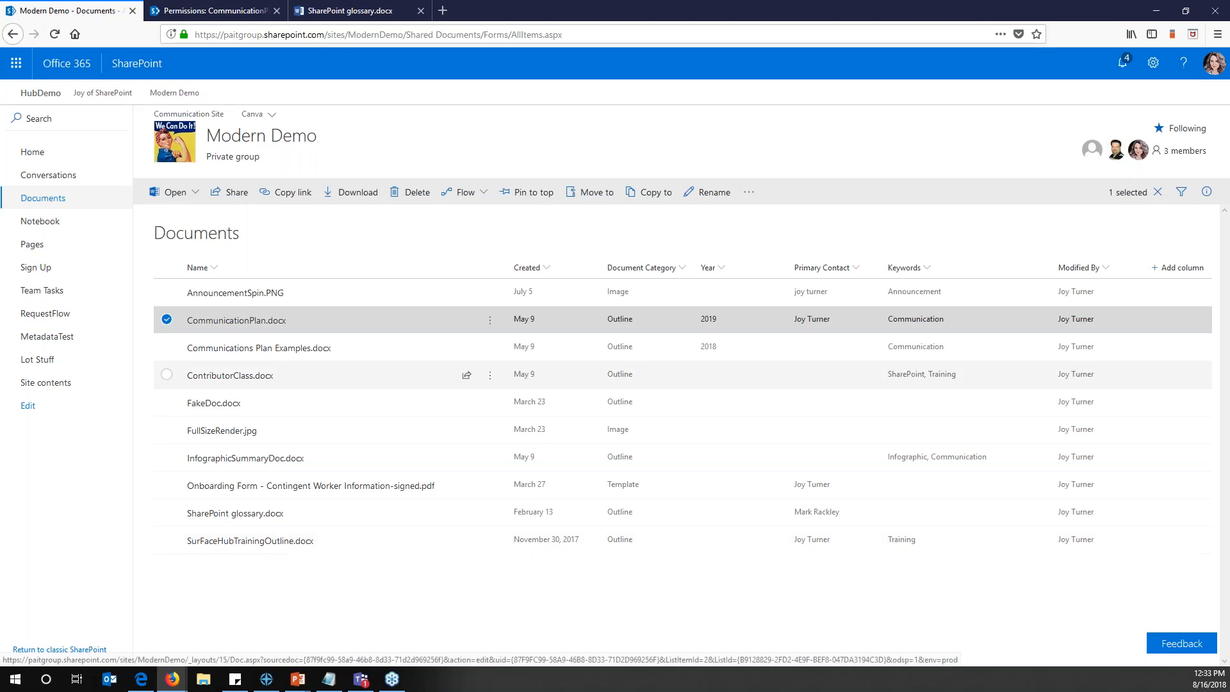
# Show the library's filters and pin the Created column among them
pyautogui.click(1182, 194)
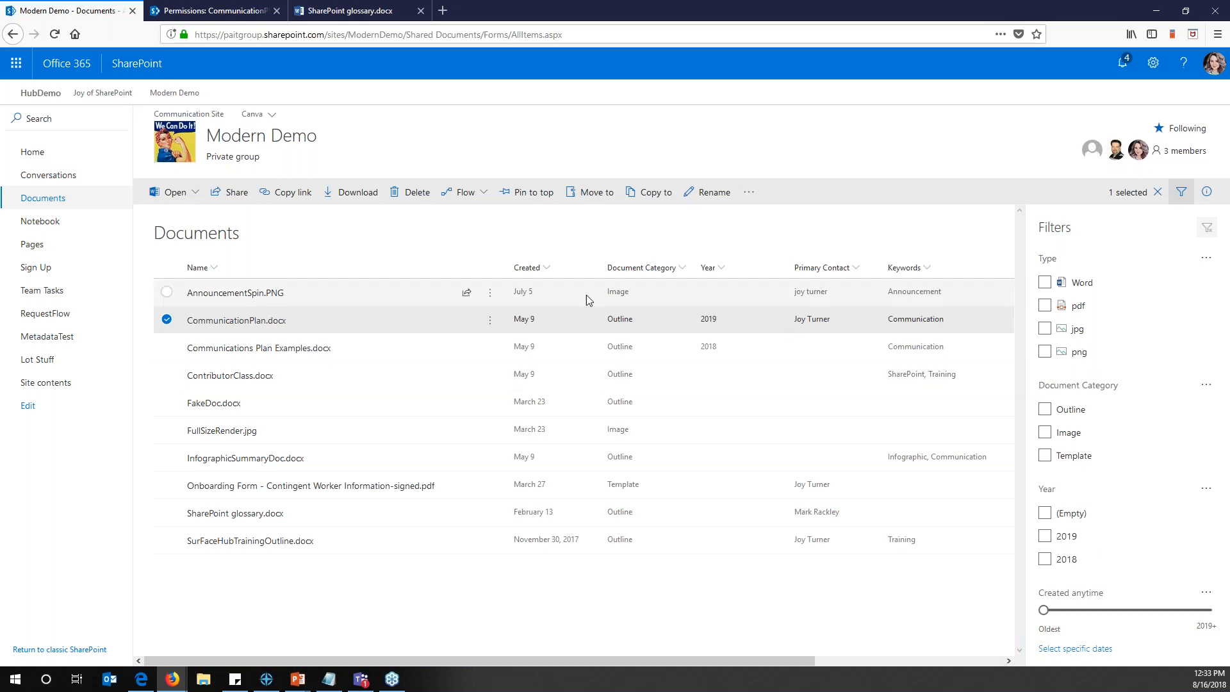
pyautogui.click(546, 268)
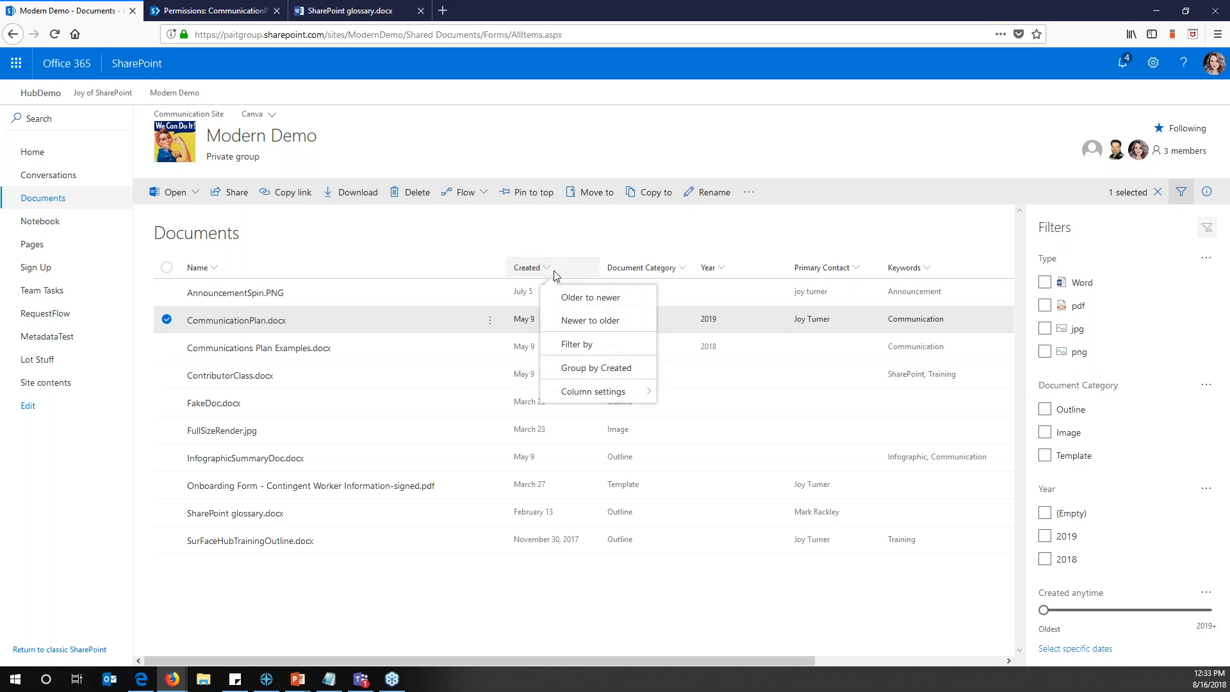
pyautogui.moveTo(613, 392)
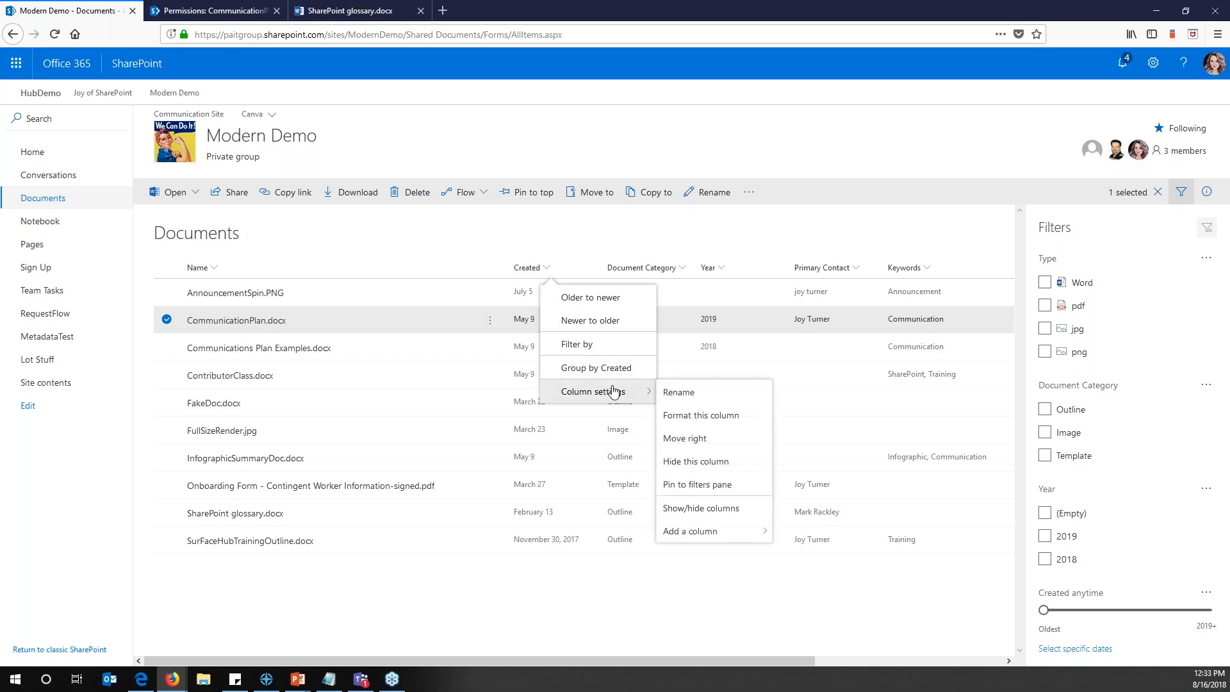
pyautogui.click(681, 493)
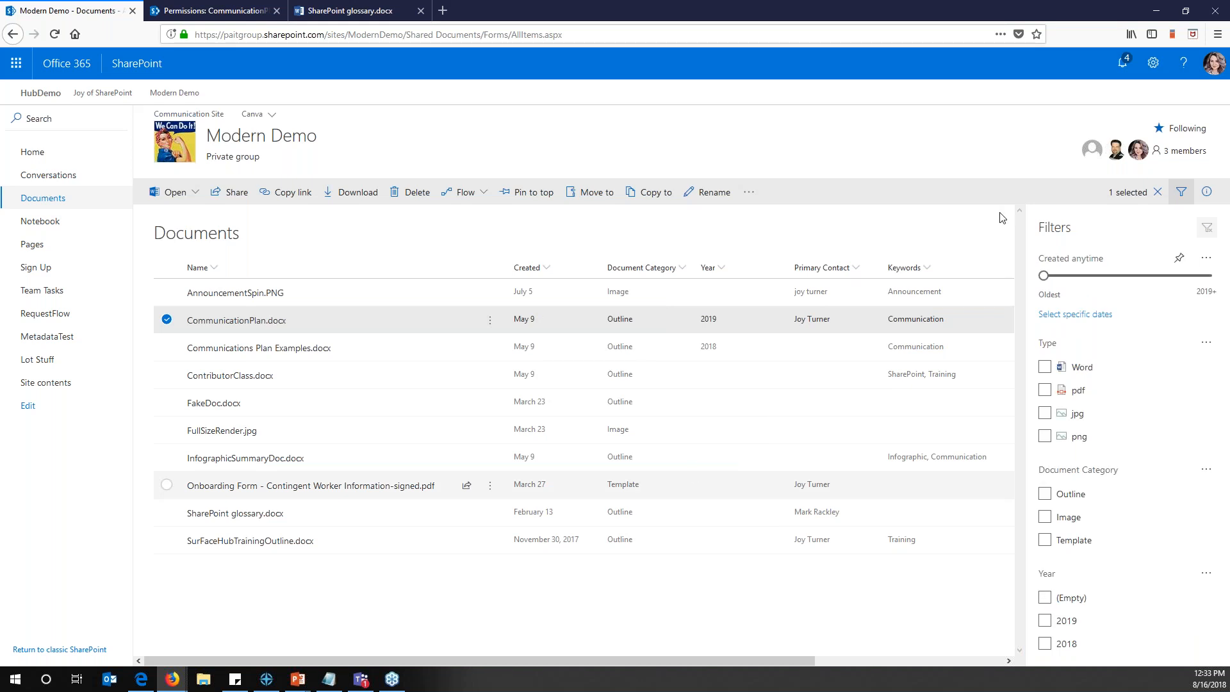
# Filter the documents by creation date, first since yesterday and then in the last 3 months
pyautogui.moveTo(1045, 276); pyautogui.dragTo(1109, 277)
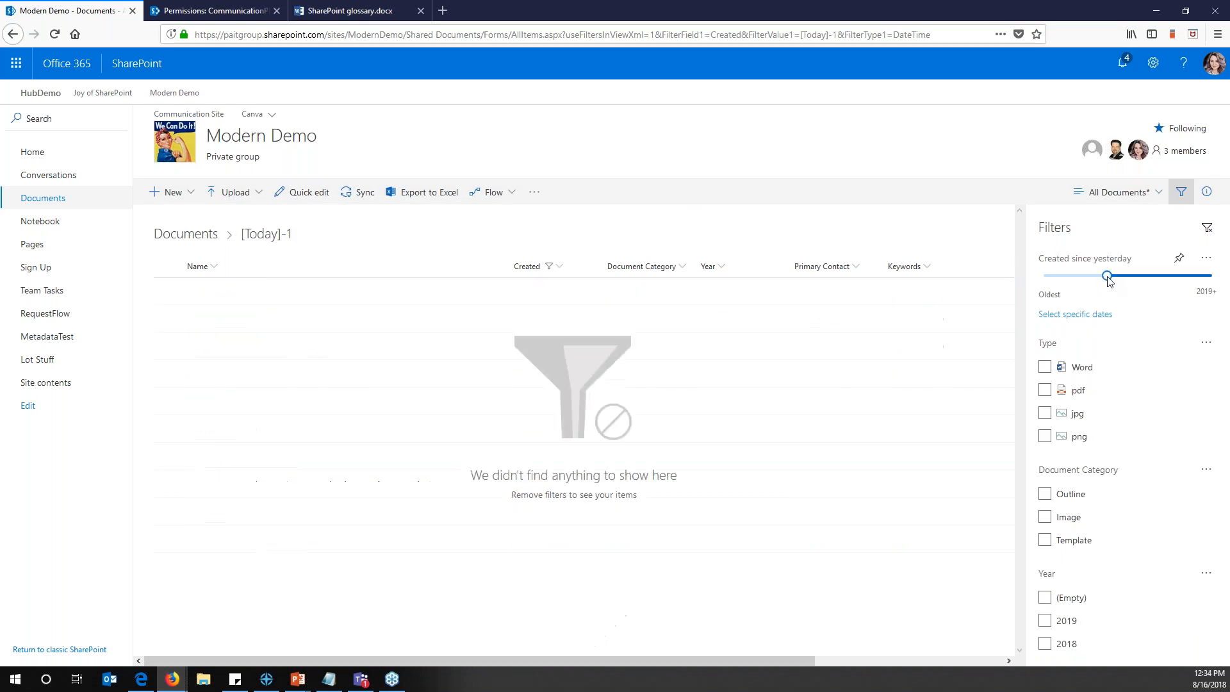
pyautogui.moveTo(1109, 281); pyautogui.dragTo(1062, 285)
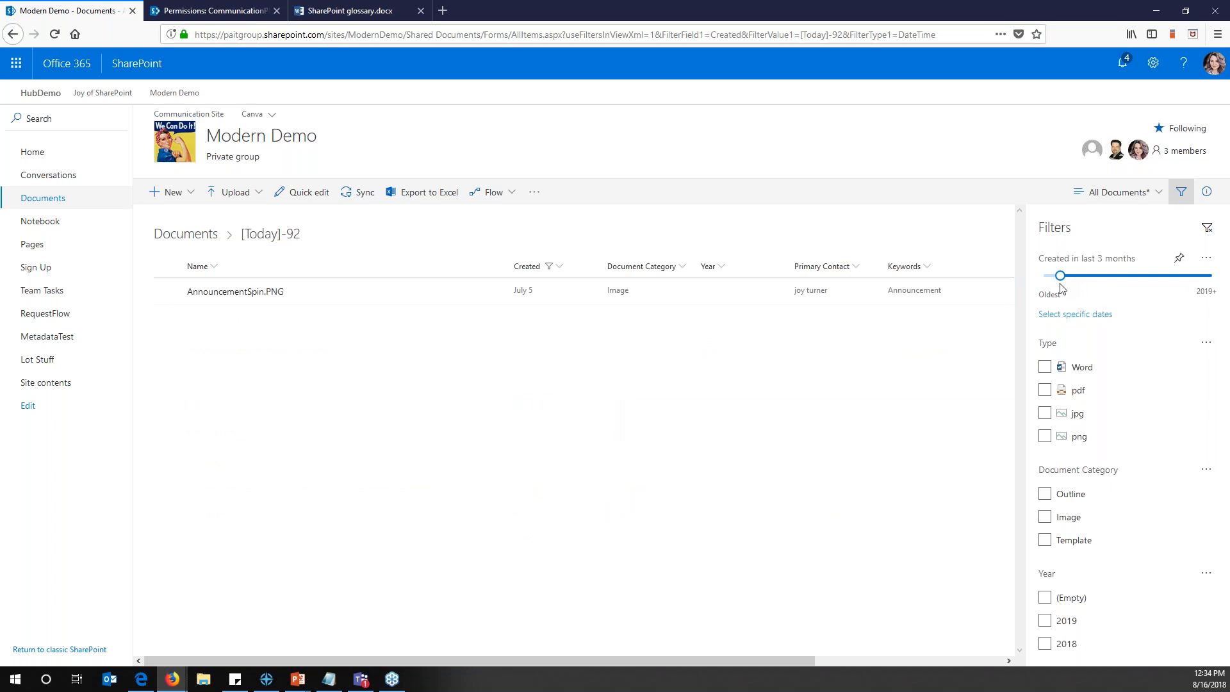
# Filter the documents by the specific creation dates 11/30/2017 and 2/13/2018
pyautogui.click(1063, 315)
pyautogui.click(1045, 163)
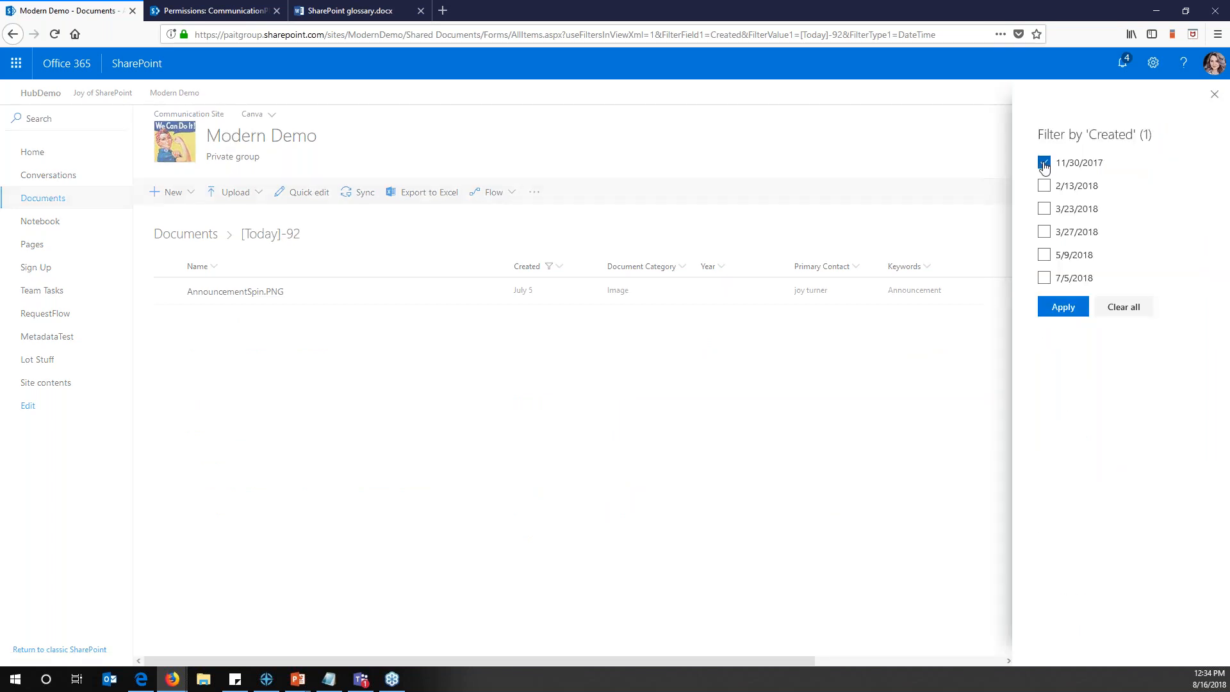
pyautogui.click(1045, 186)
pyautogui.click(1063, 306)
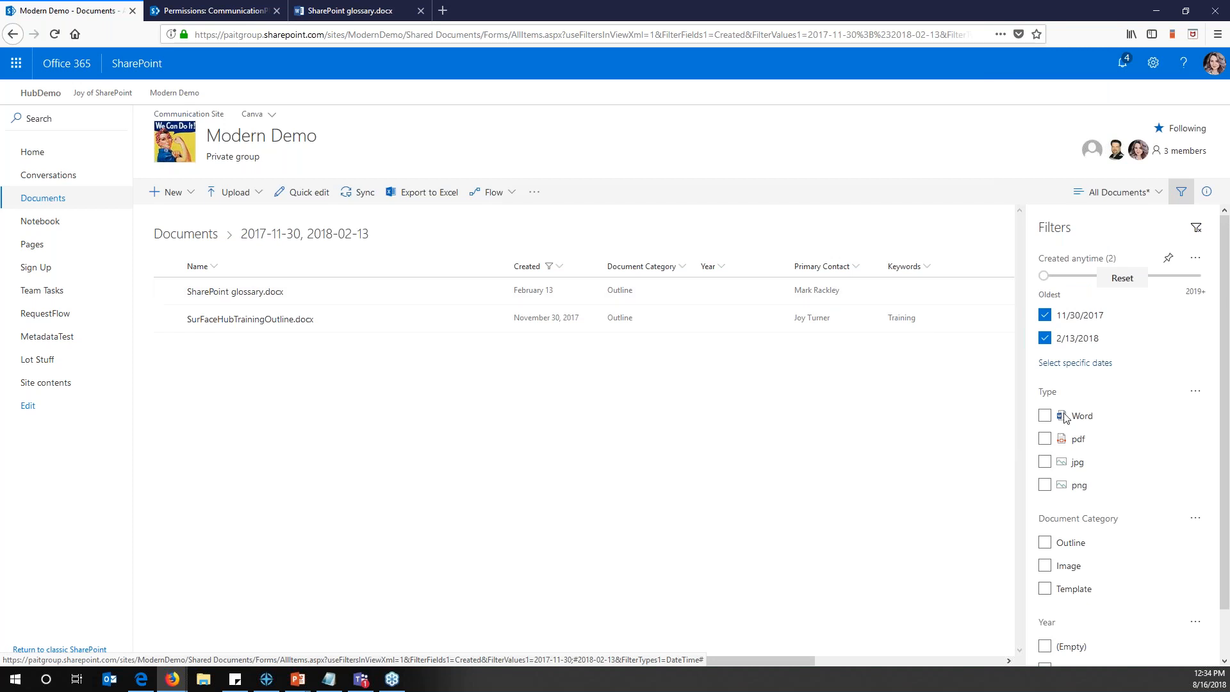
# Unpin the Created filter, close the filters and clear the date filtering from the Documents library
pyautogui.click(1166, 260)
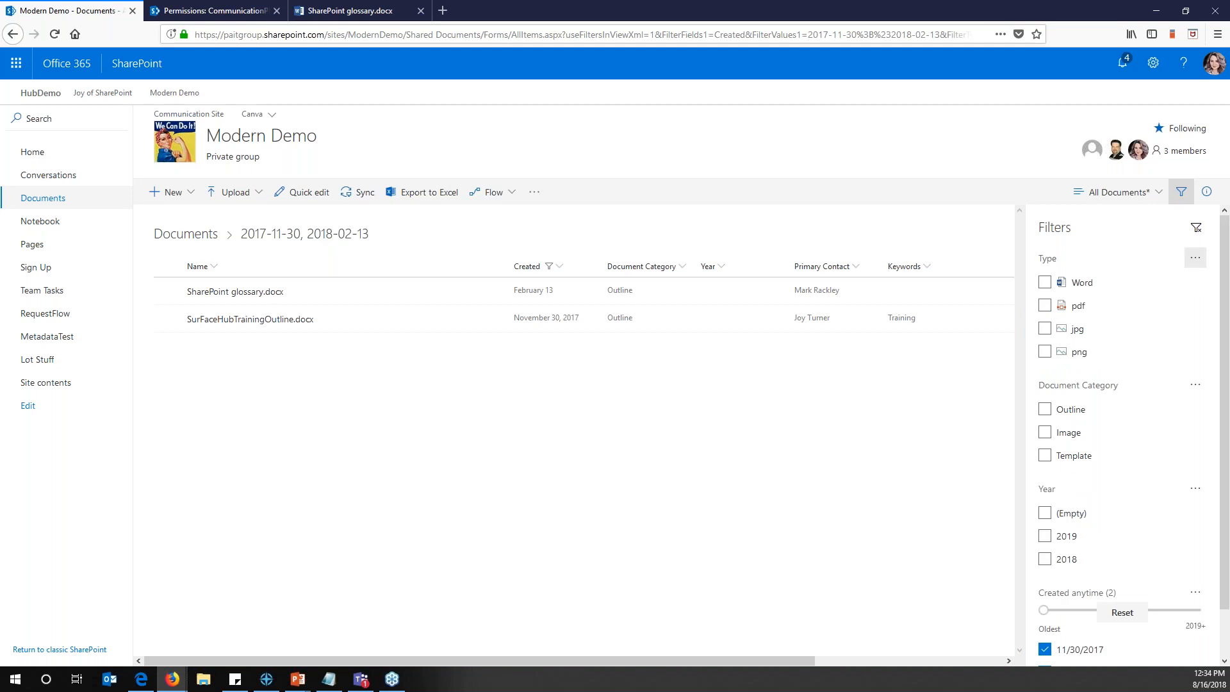
pyautogui.click(1196, 384)
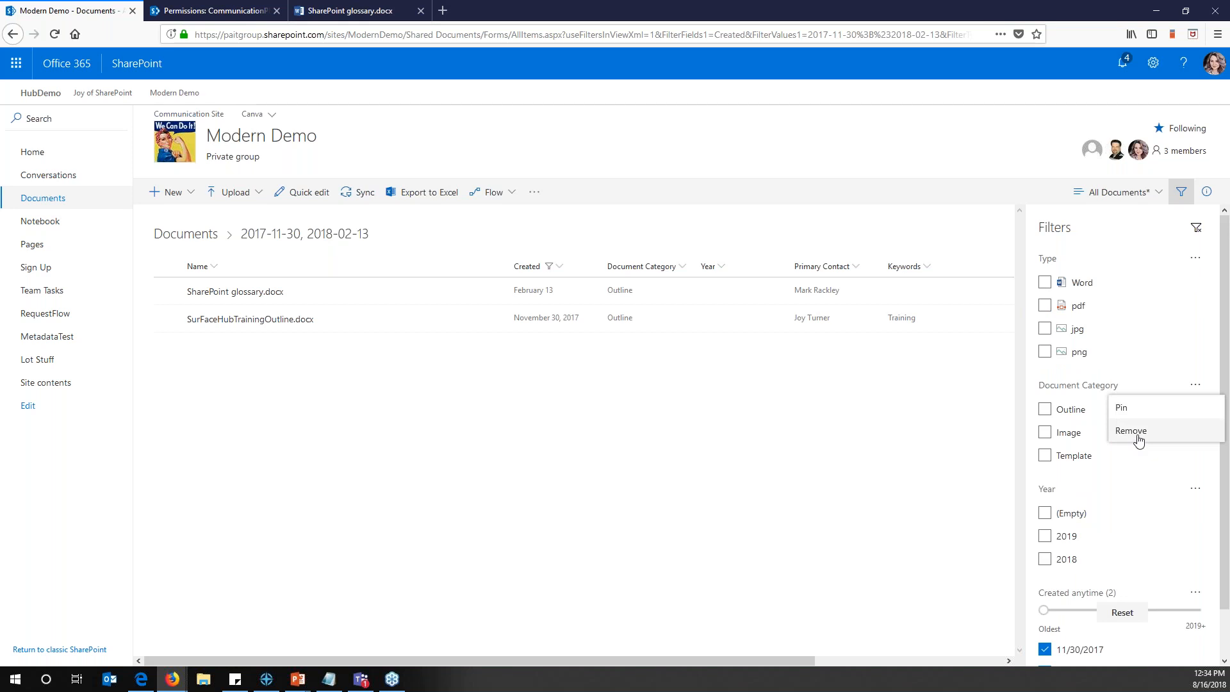
pyautogui.click(1182, 192)
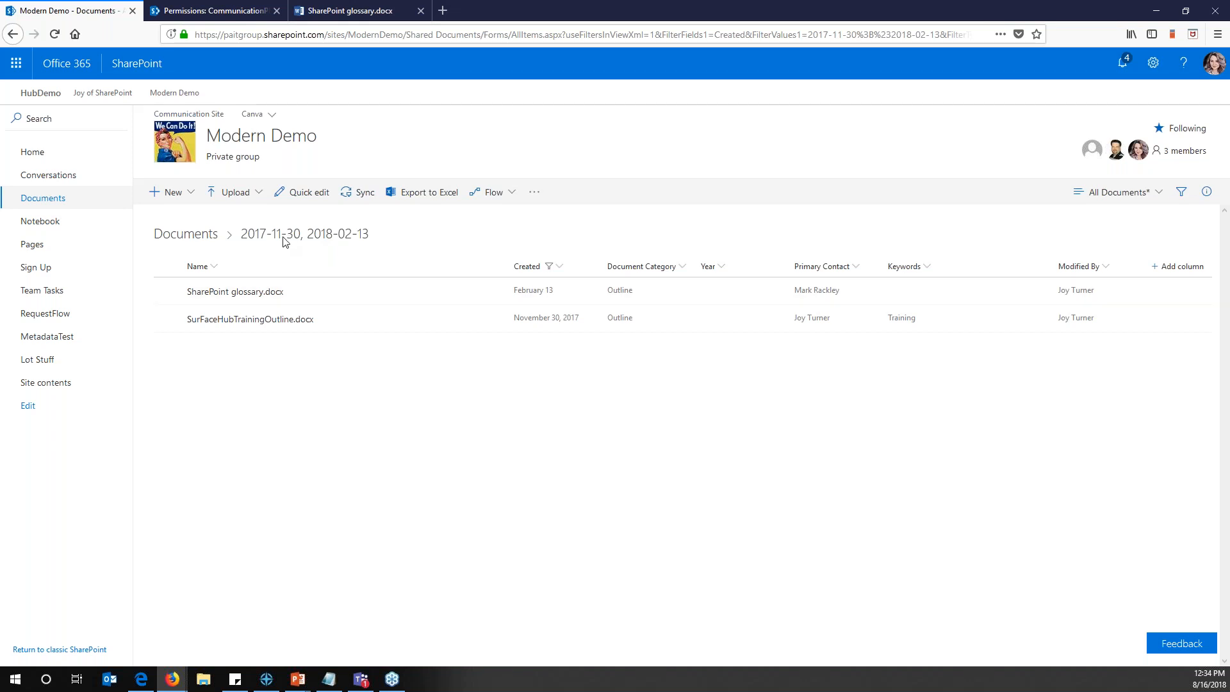
pyautogui.click(192, 237)
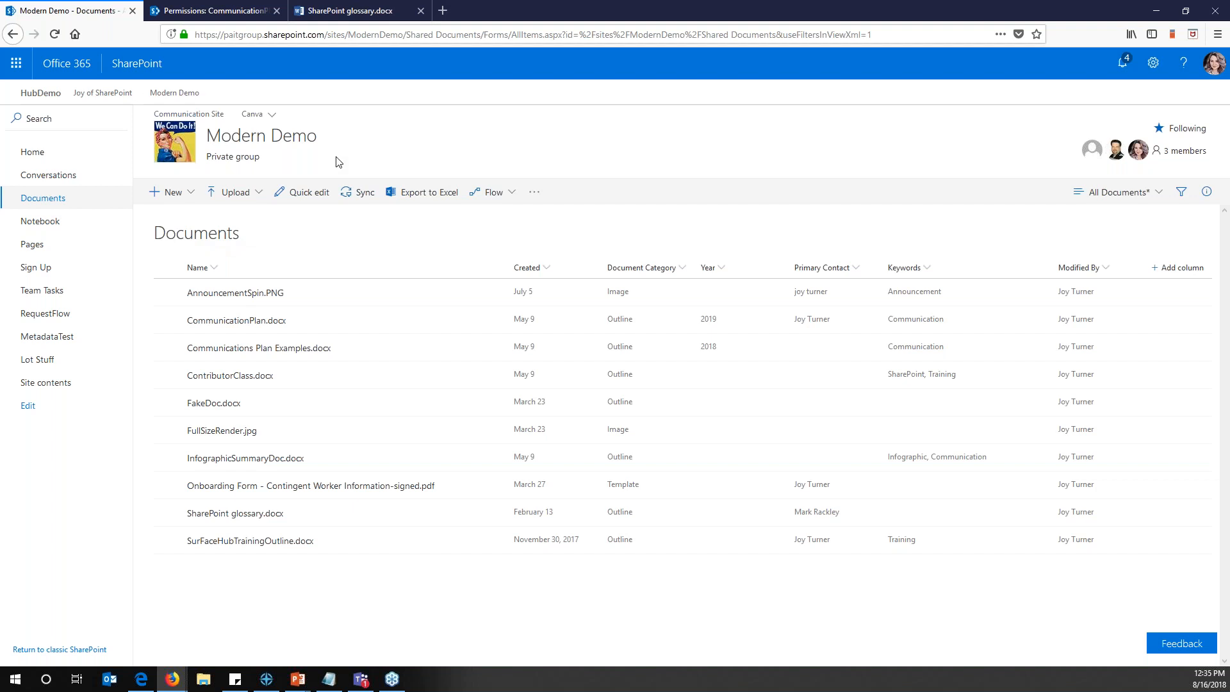
# Examine the Documents library settings down to the columns and views, and return to the library
pyautogui.click(1153, 62)
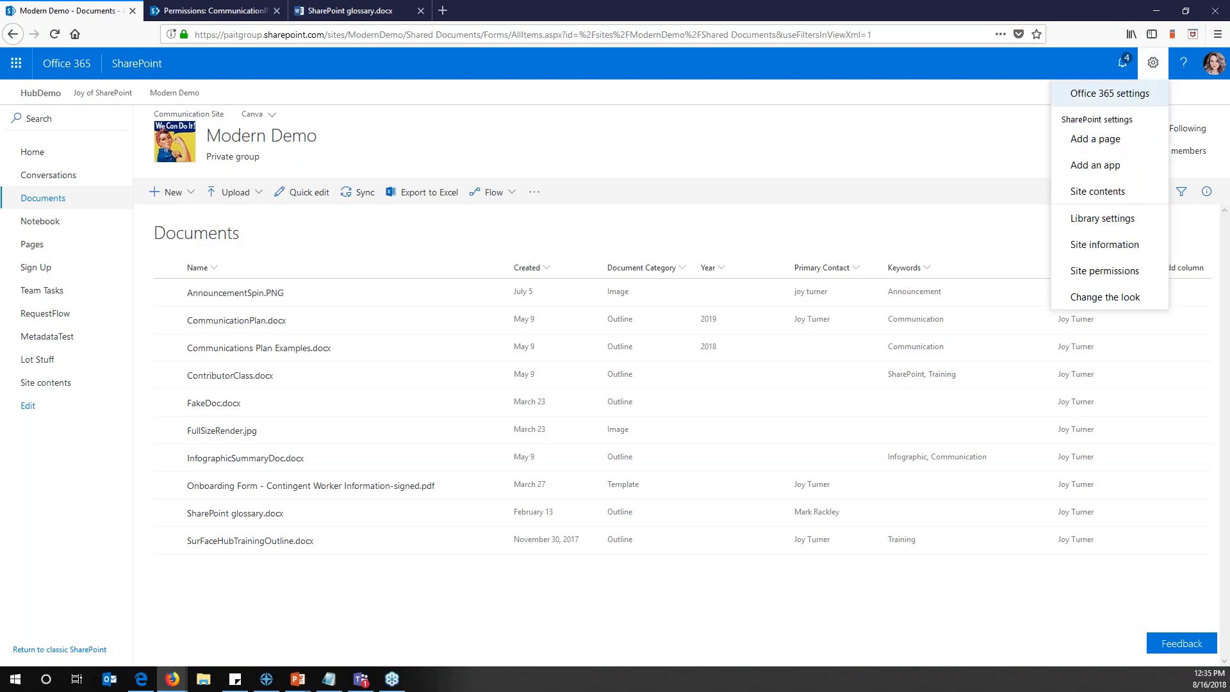
pyautogui.click(1092, 222)
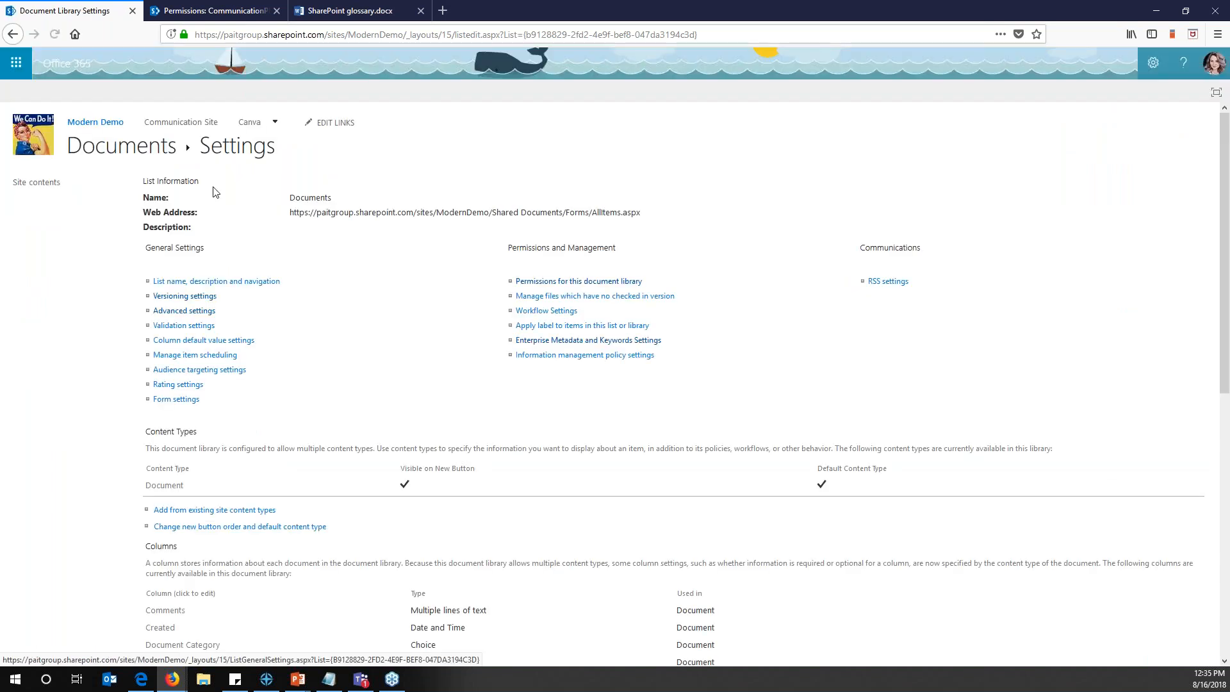
pyautogui.click(148, 147)
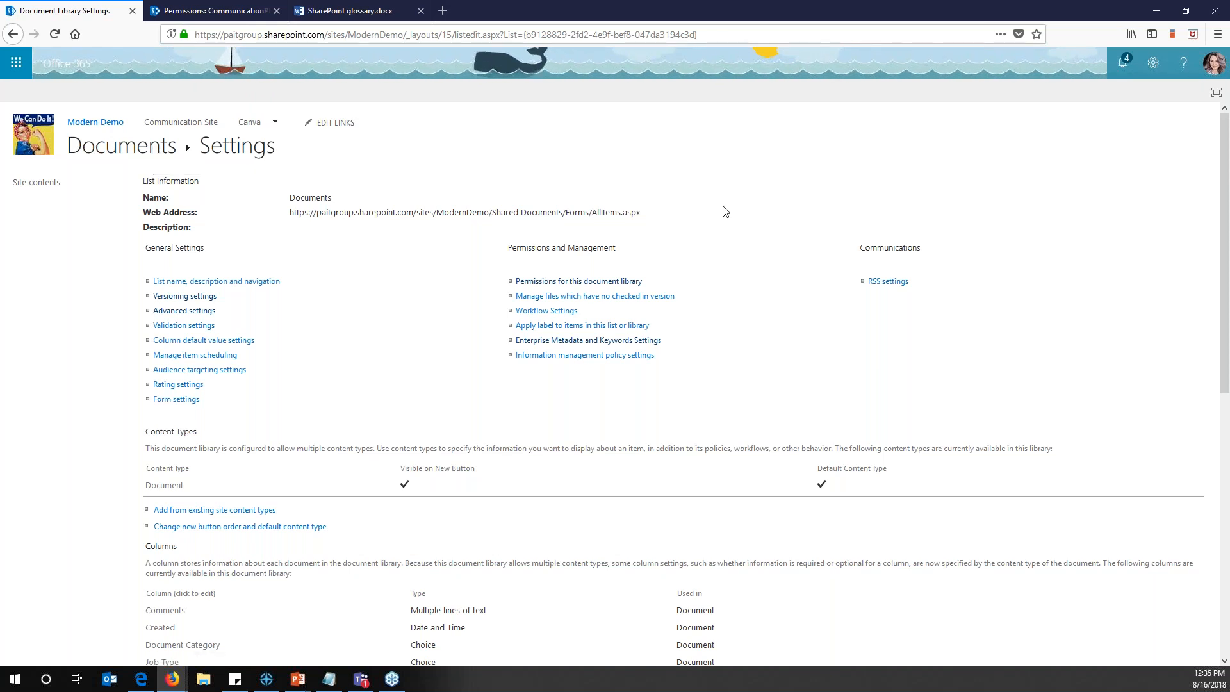
pyautogui.moveTo(1225, 148); pyautogui.dragTo(1225, 220)
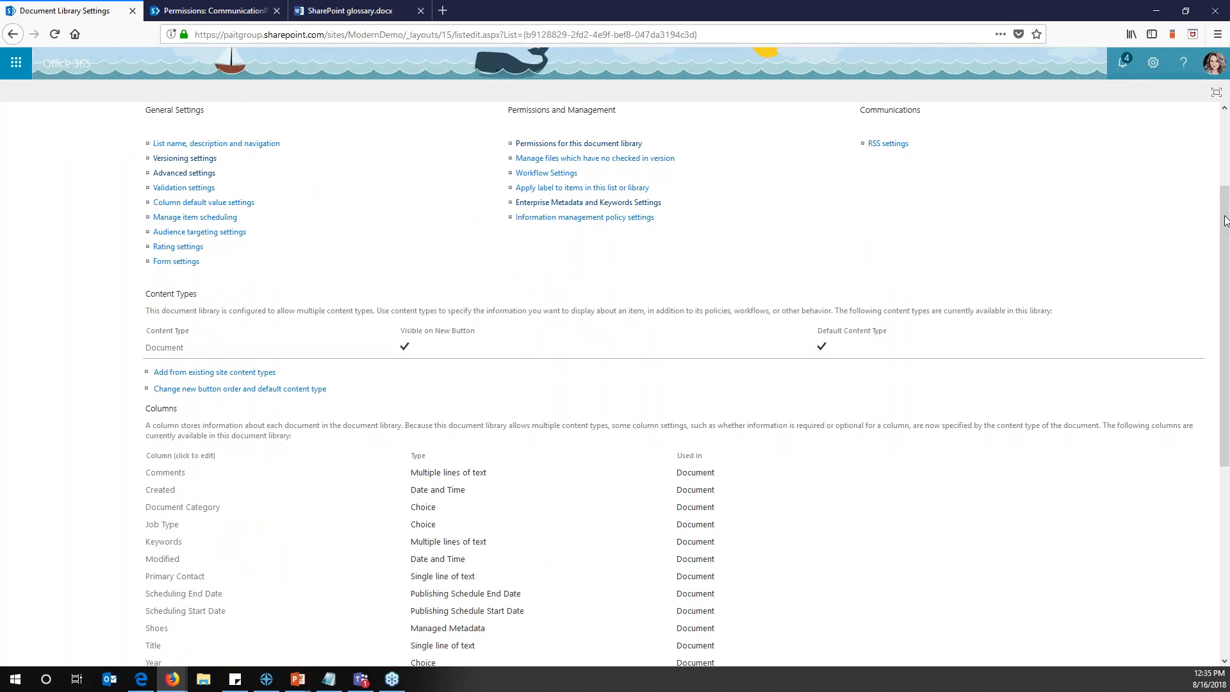
pyautogui.moveTo(1225, 220); pyautogui.dragTo(1222, 477)
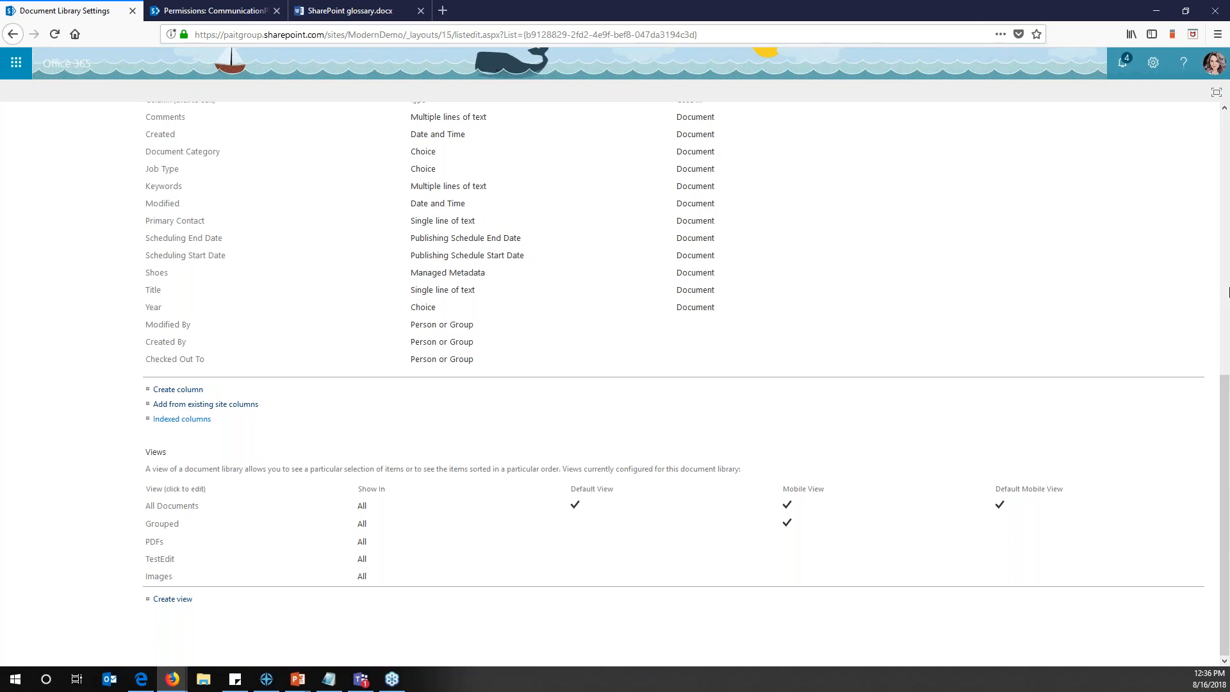
pyautogui.moveTo(1227, 408); pyautogui.dragTo(1216, 141)
pyautogui.click(106, 152)
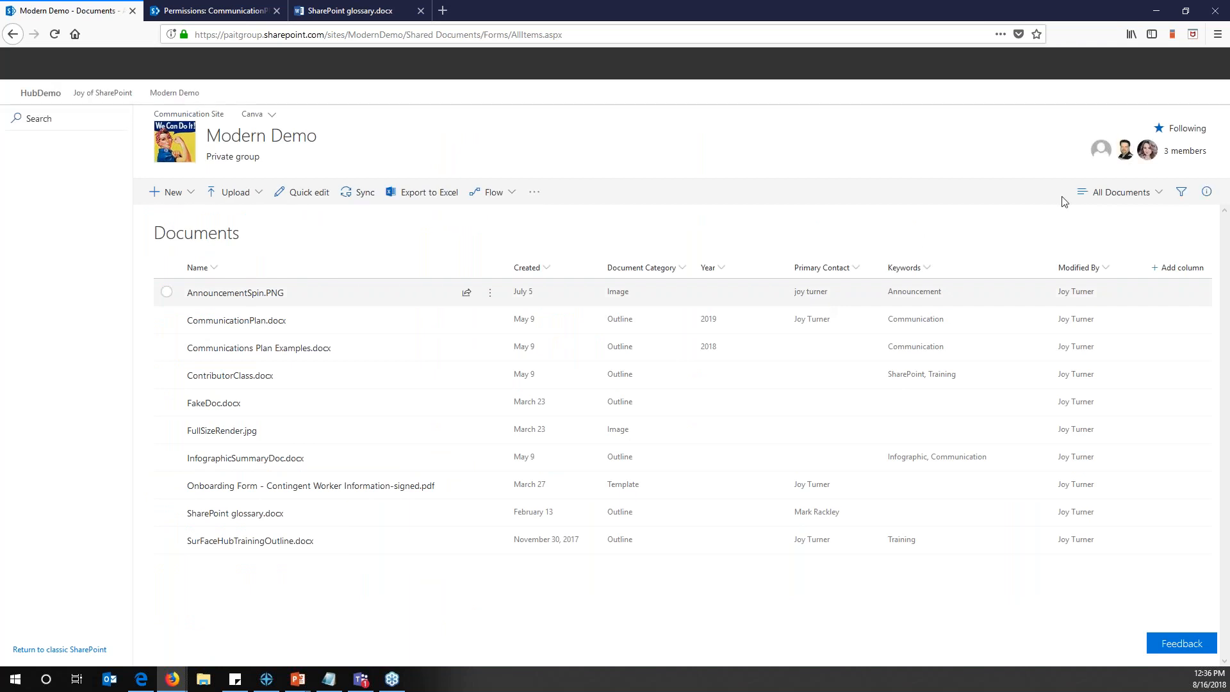
# Edit the TestEdit view so that it hides the Created and Comments columns and displays Content Type
pyautogui.click(1161, 200)
pyautogui.click(1110, 380)
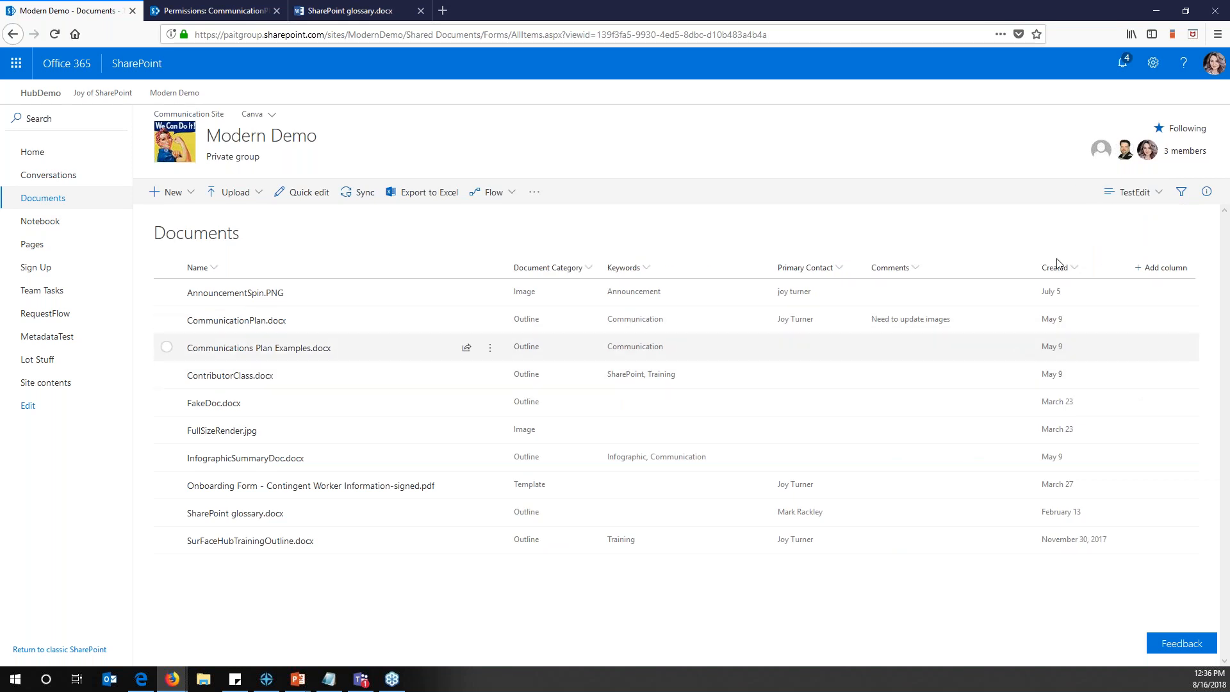
pyautogui.click(1150, 197)
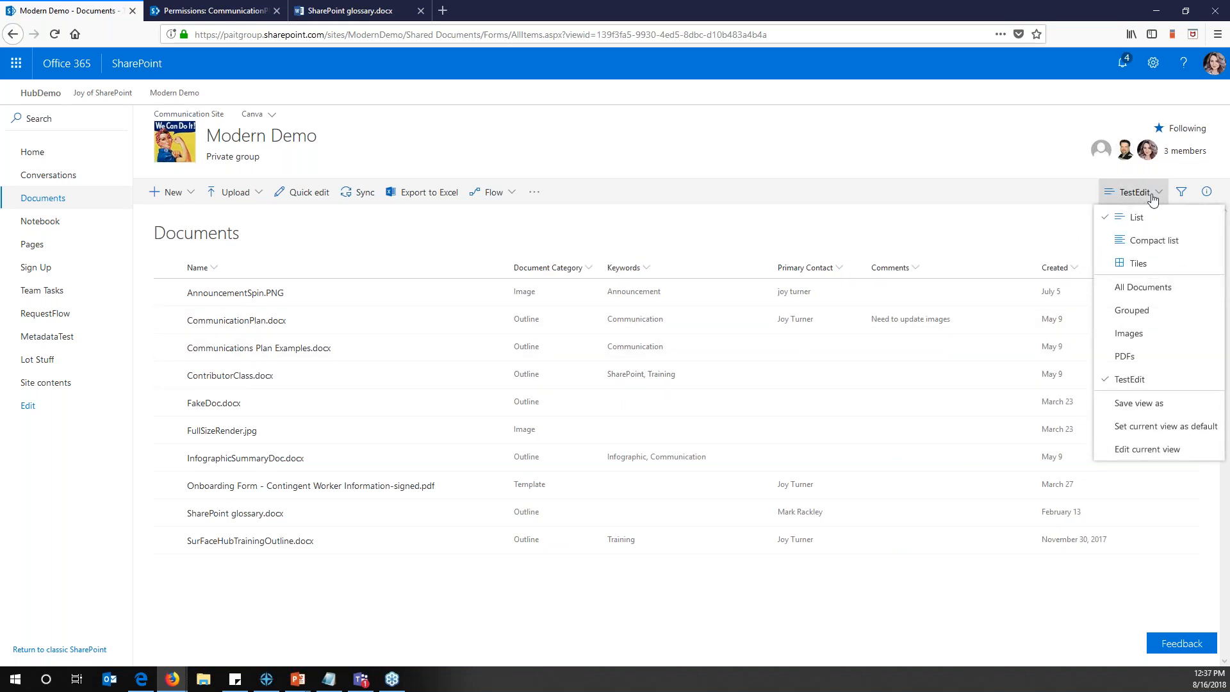
pyautogui.click(1145, 456)
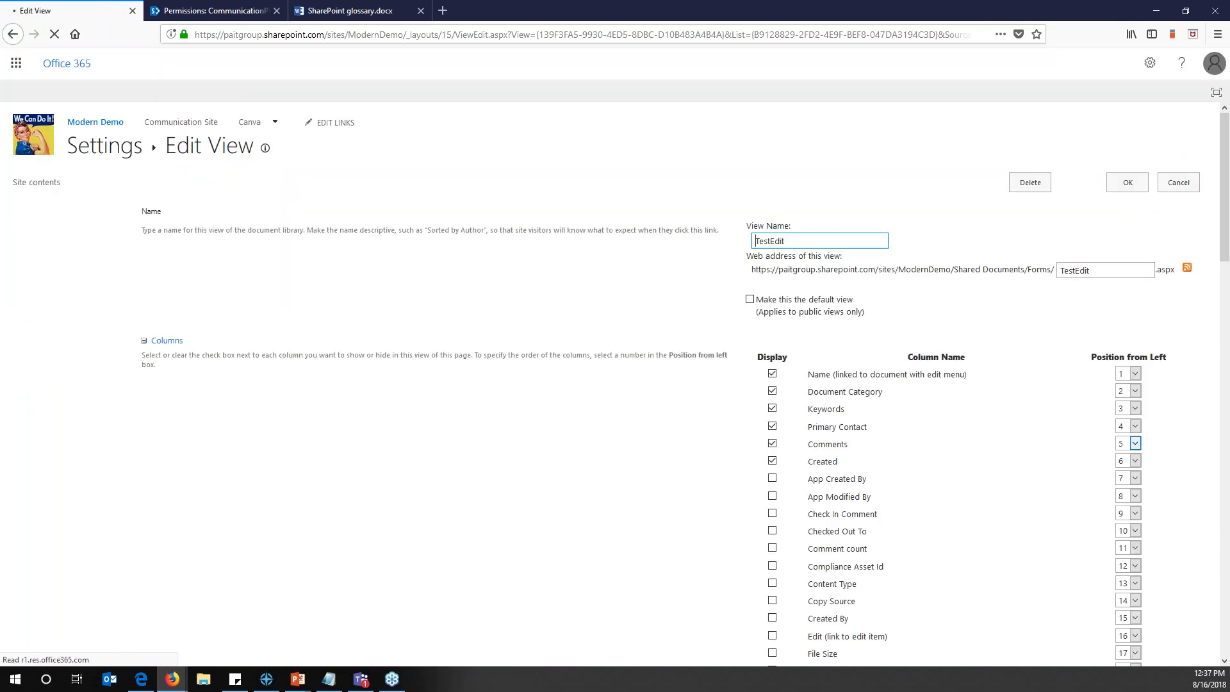
pyautogui.click(772, 461)
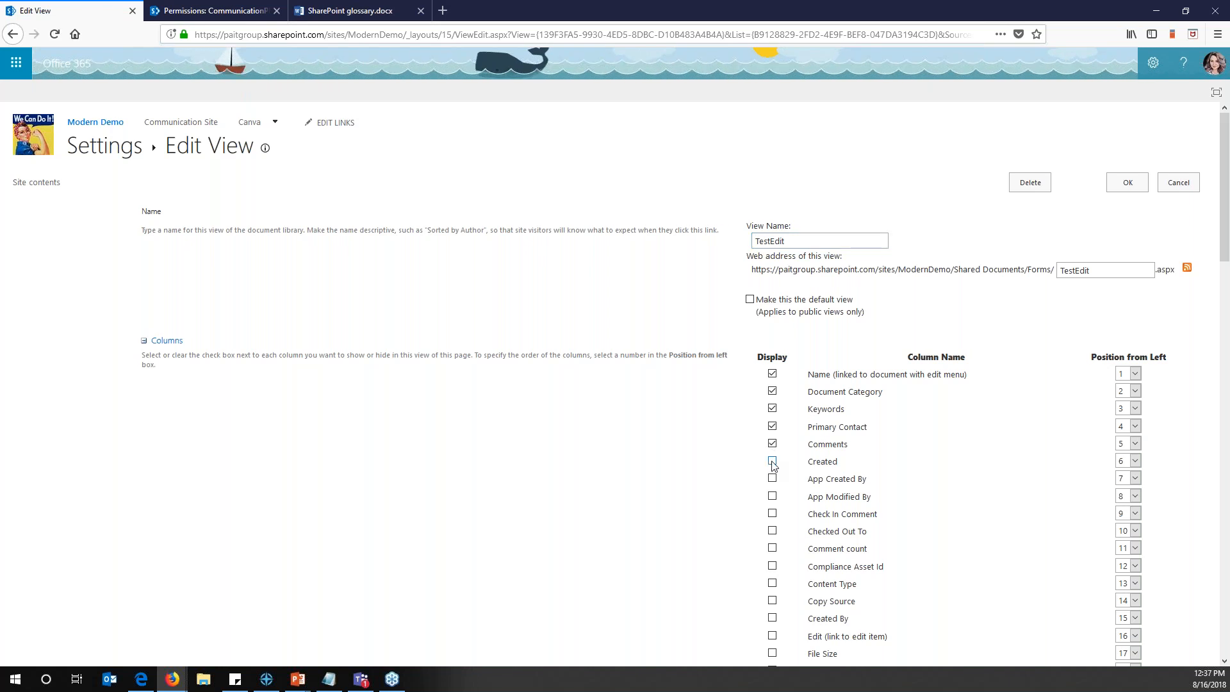
pyautogui.click(772, 444)
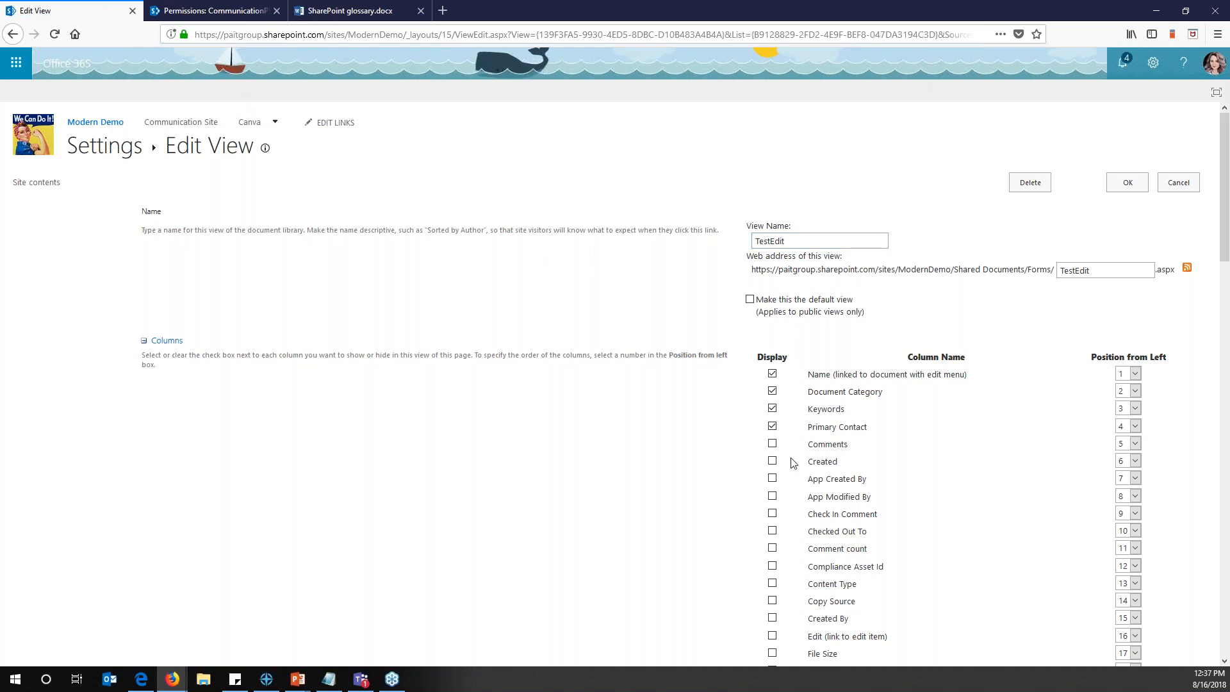
pyautogui.click(772, 583)
# Rename the view and its web address to NewTestEdit
pyautogui.click(757, 241)
pyautogui.write('New')
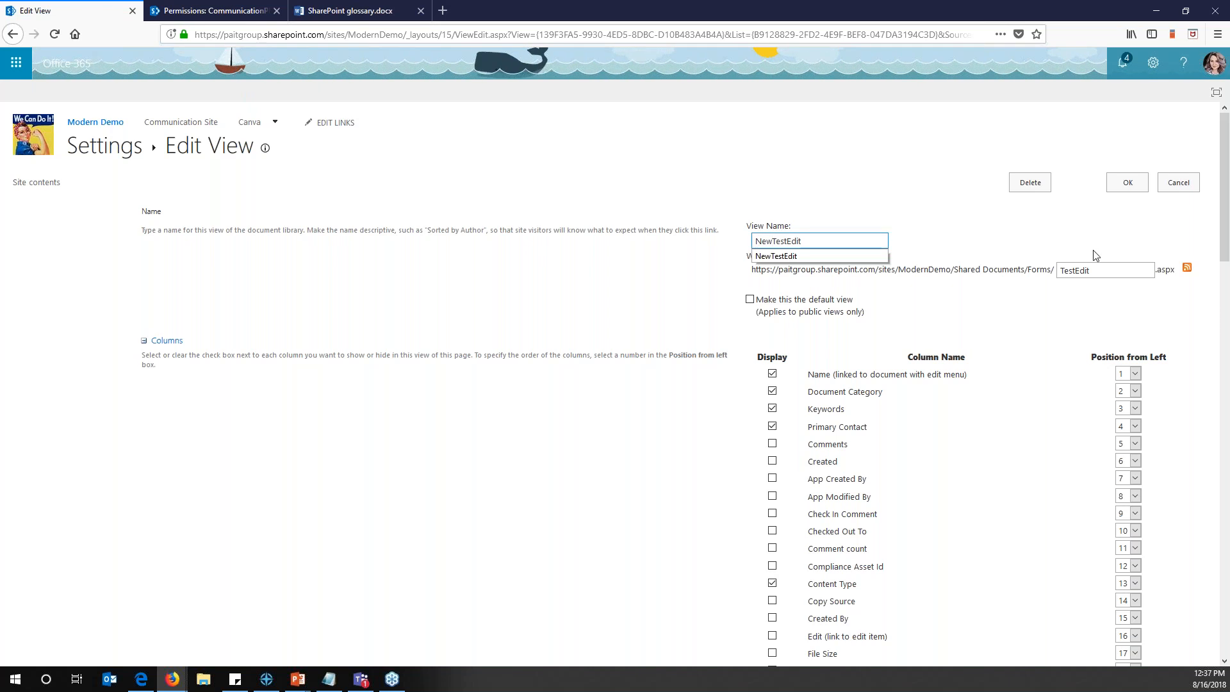
pyautogui.click(1063, 270)
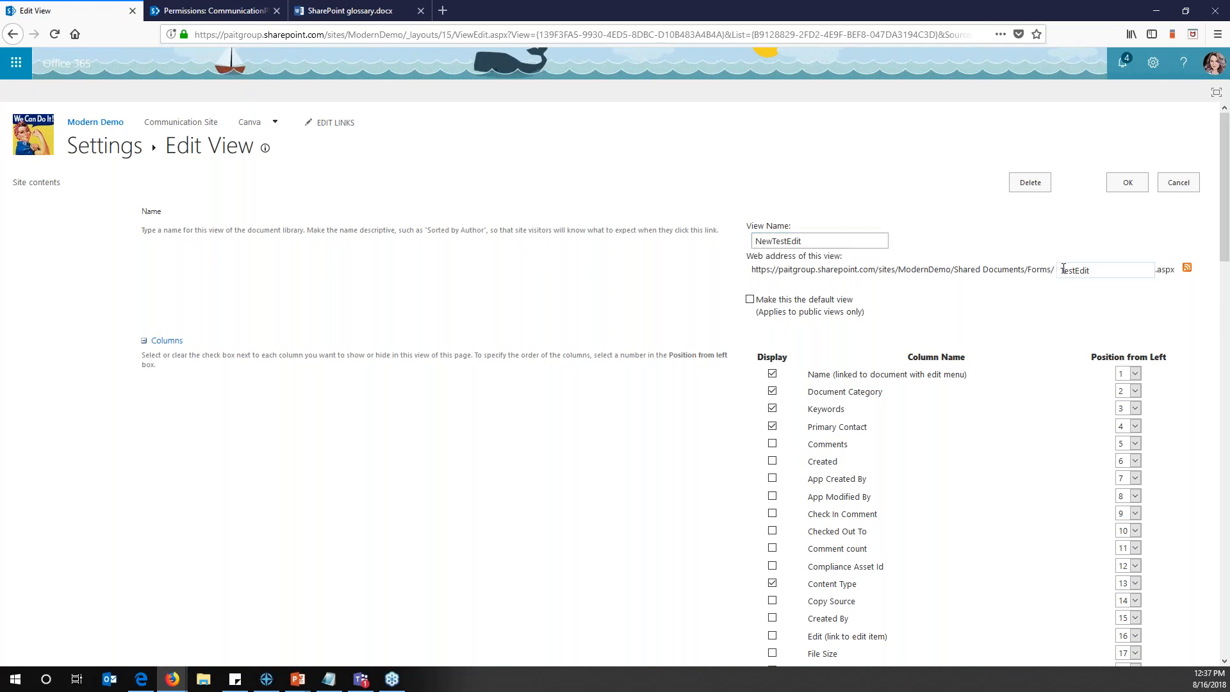
pyautogui.write('New')
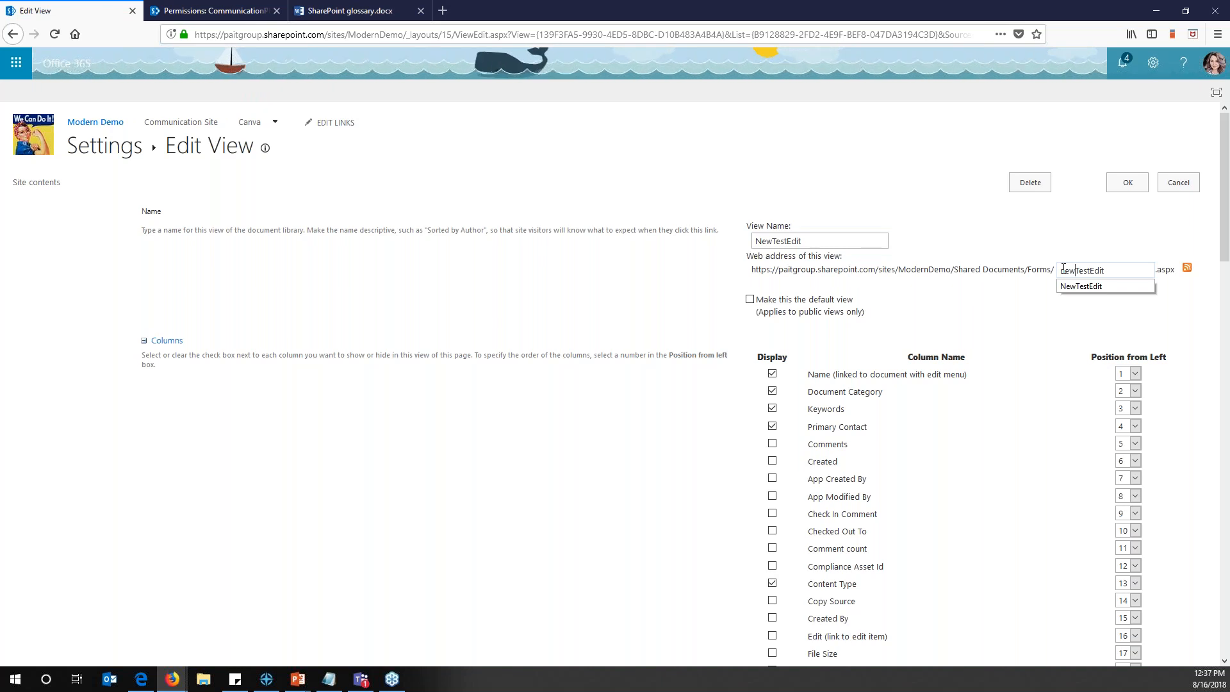
pyautogui.click(1072, 286)
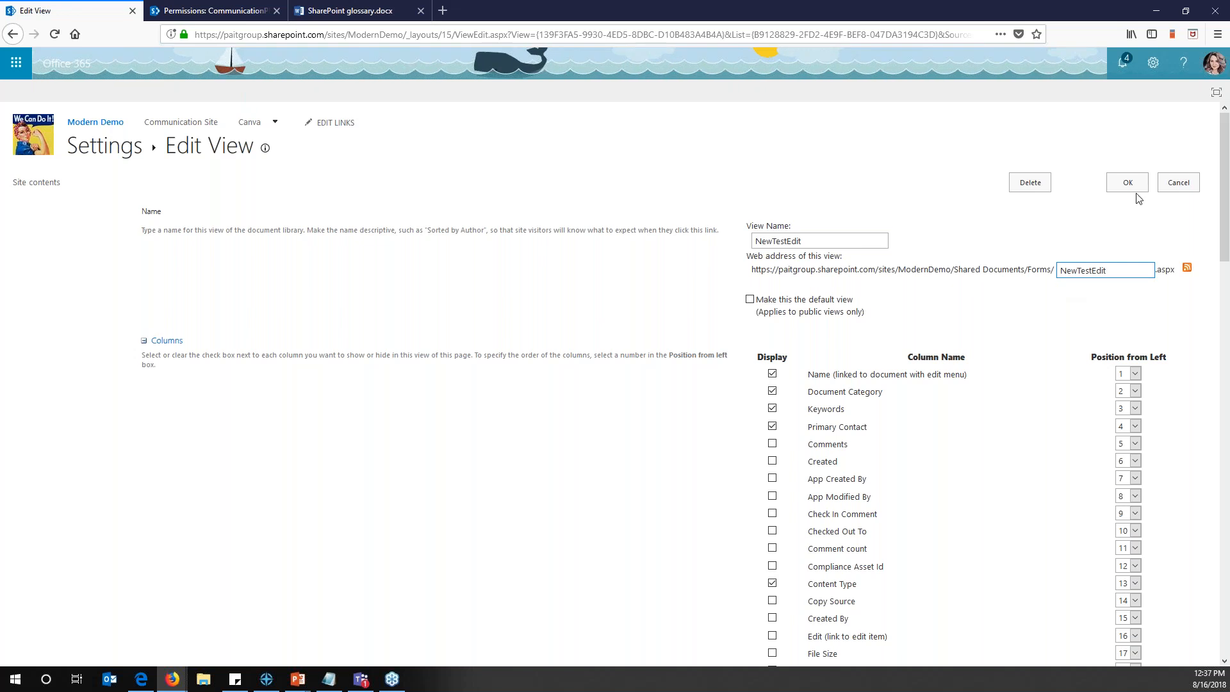
pyautogui.click(1123, 264)
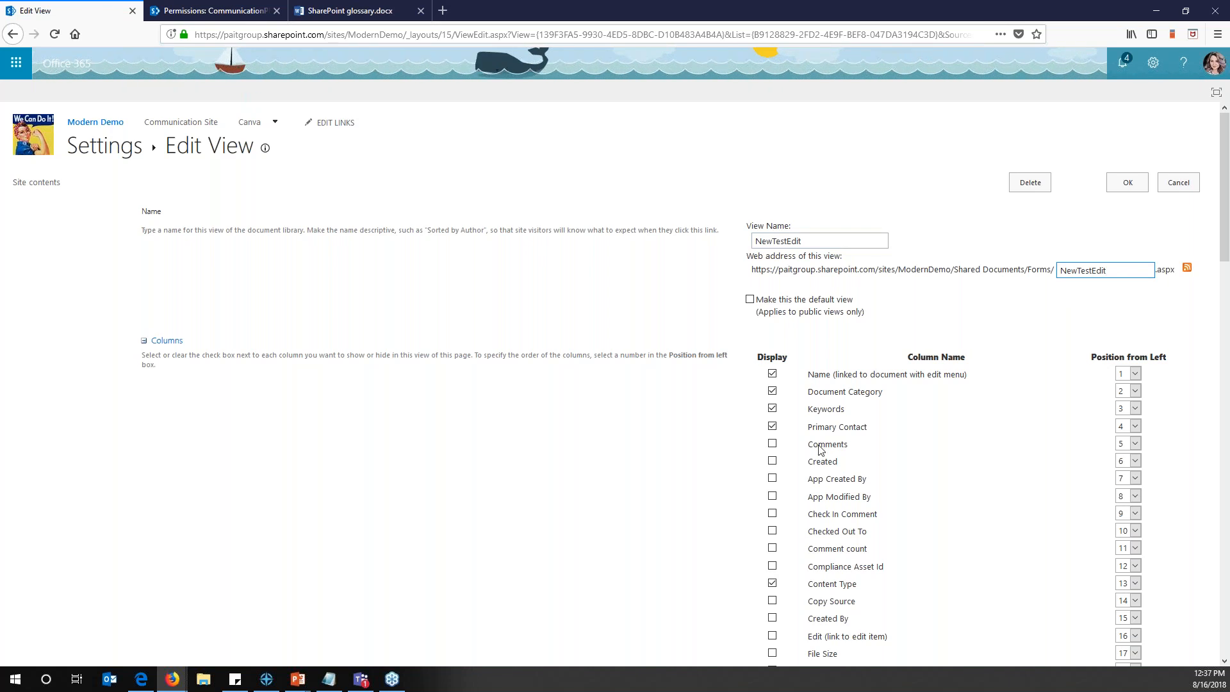
# Add the File Size column to the view, save the view and check the list of available views
pyautogui.click(774, 653)
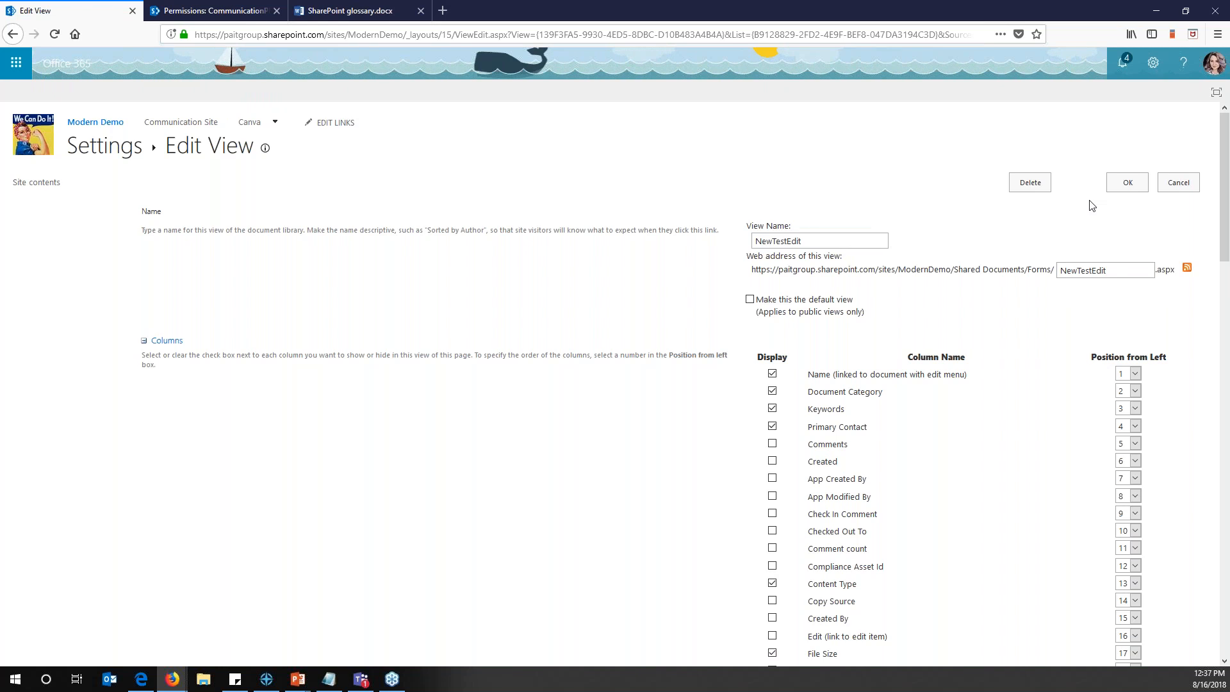
pyautogui.click(1127, 187)
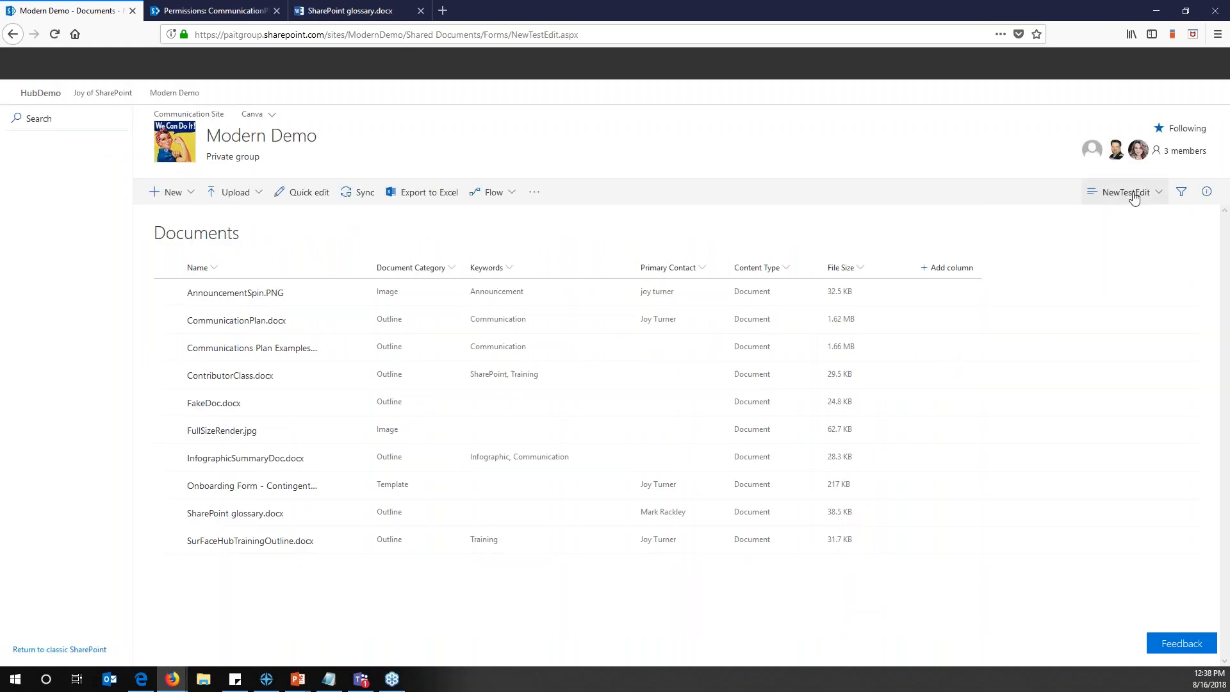
pyautogui.click(1156, 194)
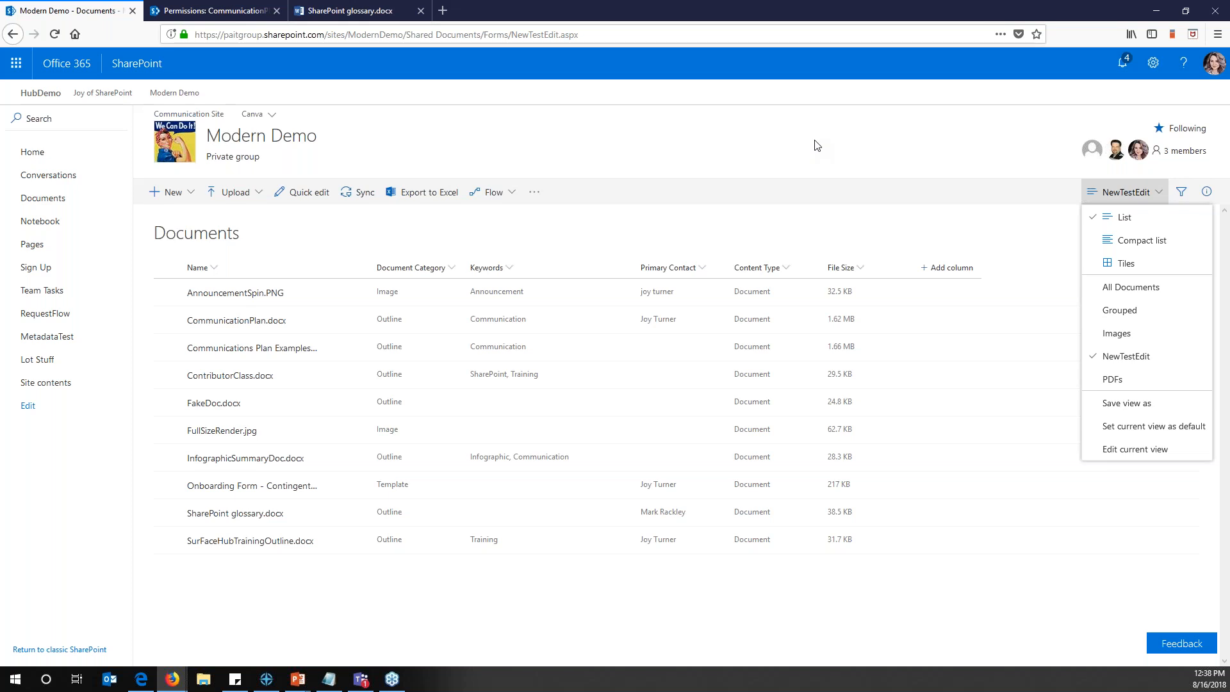
# Search the library for "Communication" and show the full results
pyautogui.click(29, 119)
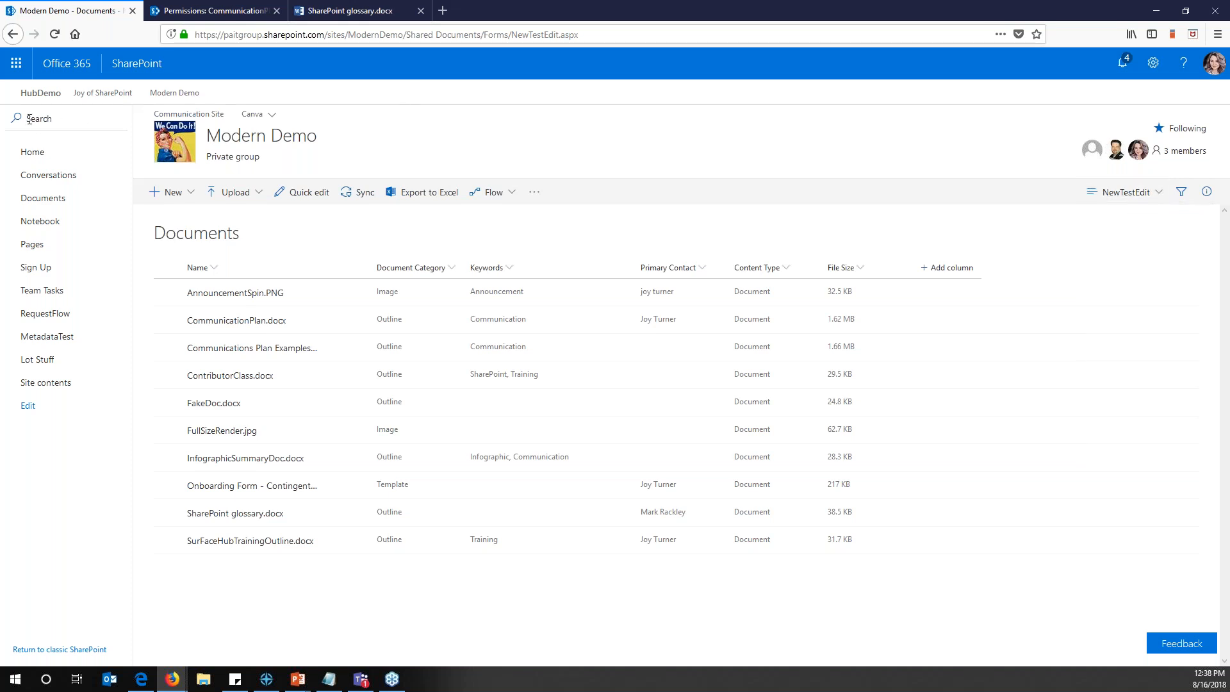
pyautogui.click(29, 120)
pyautogui.write('Communi')
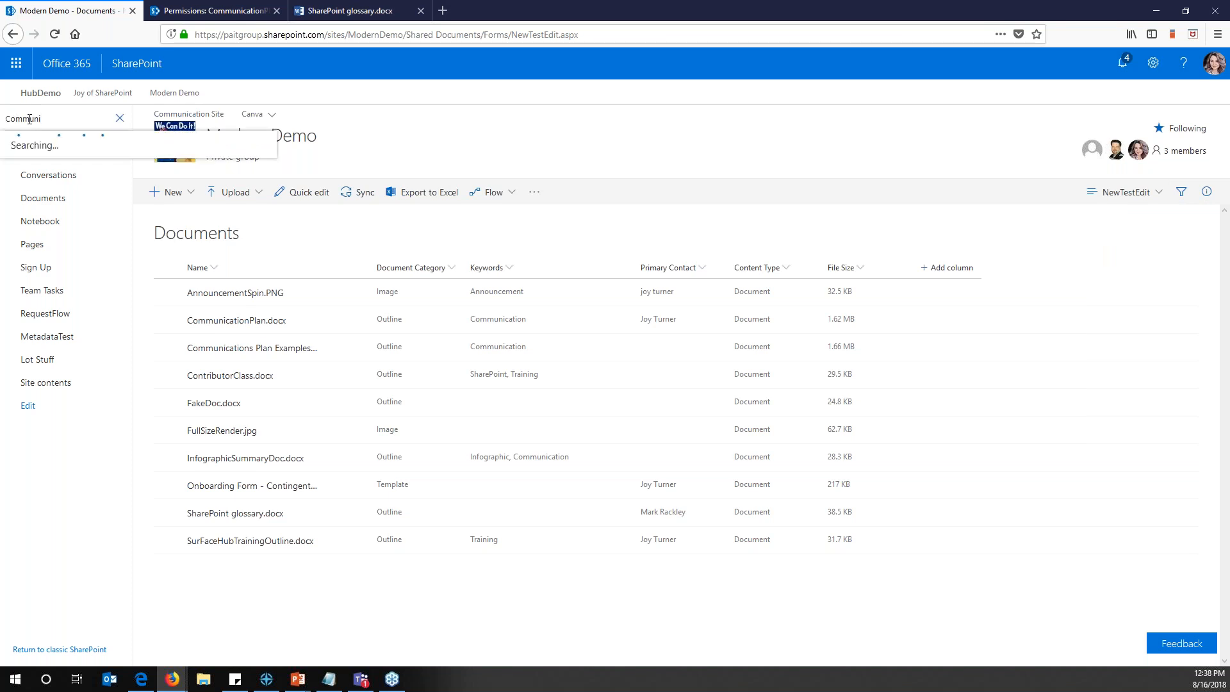
pyautogui.write('cation')
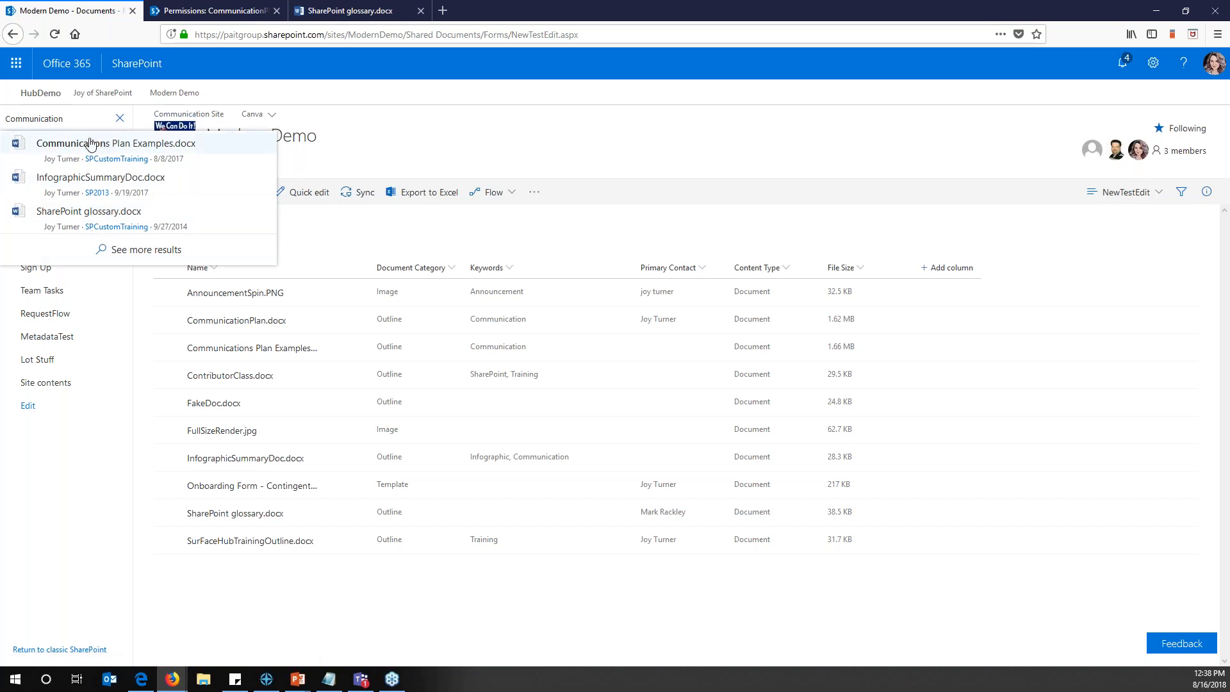
pyautogui.click(143, 252)
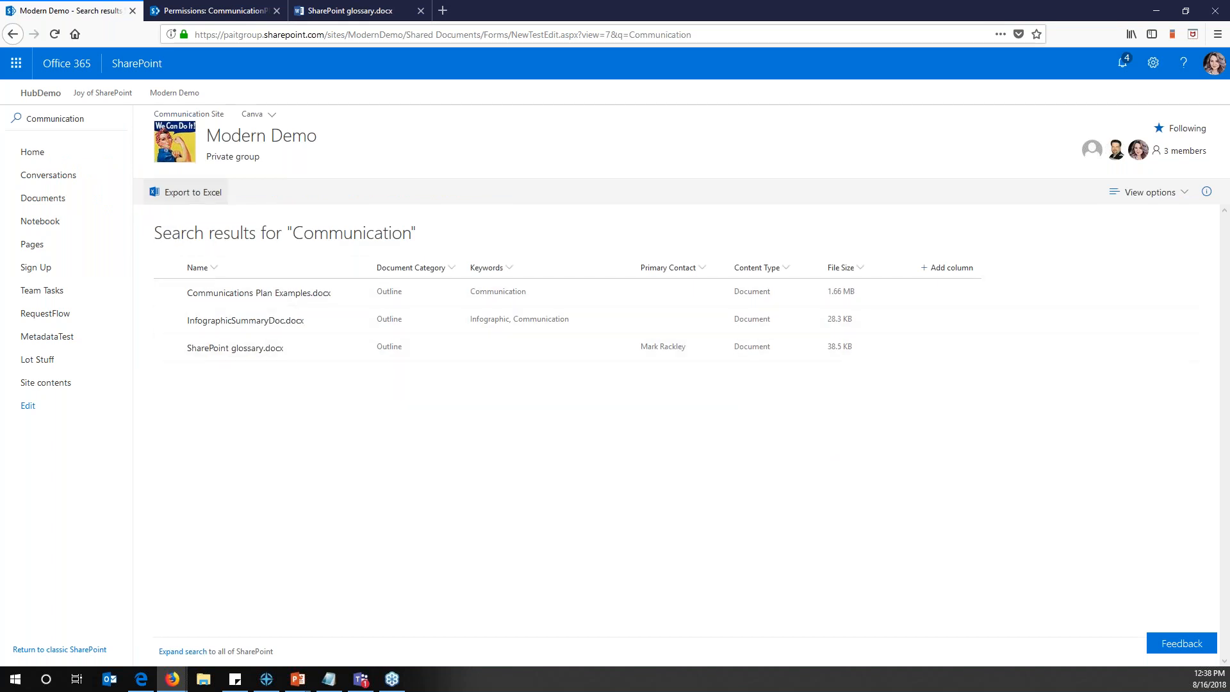
pyautogui.click(87, 122)
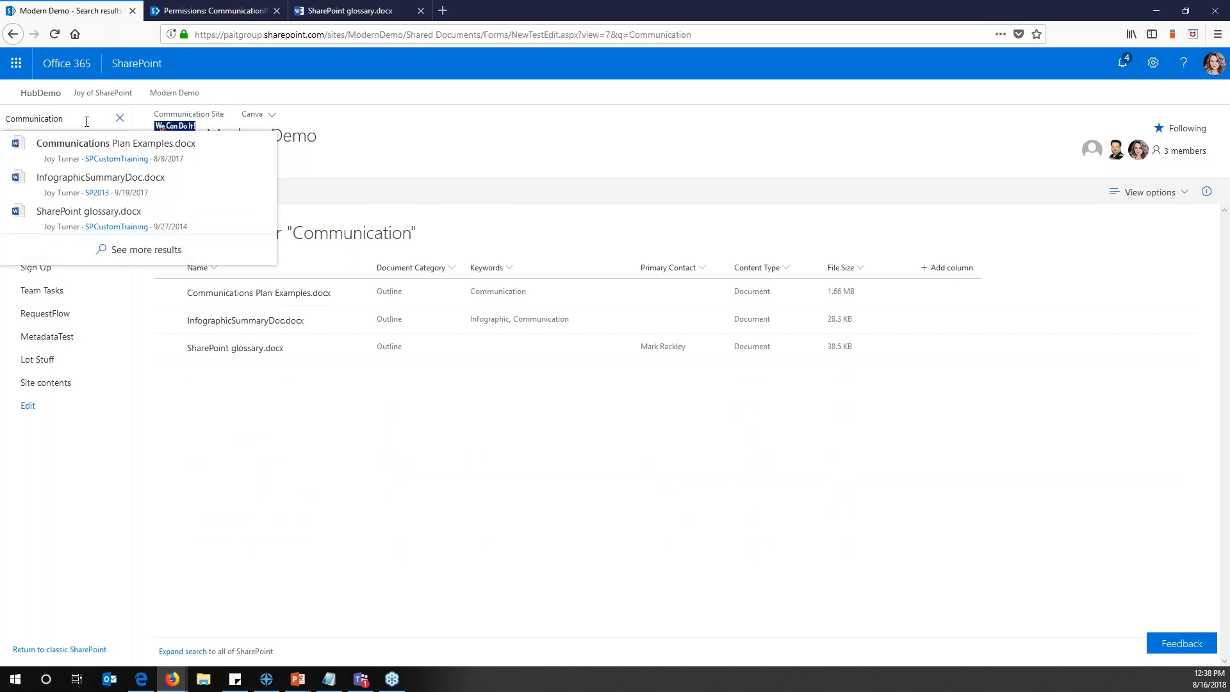
pyautogui.click(120, 251)
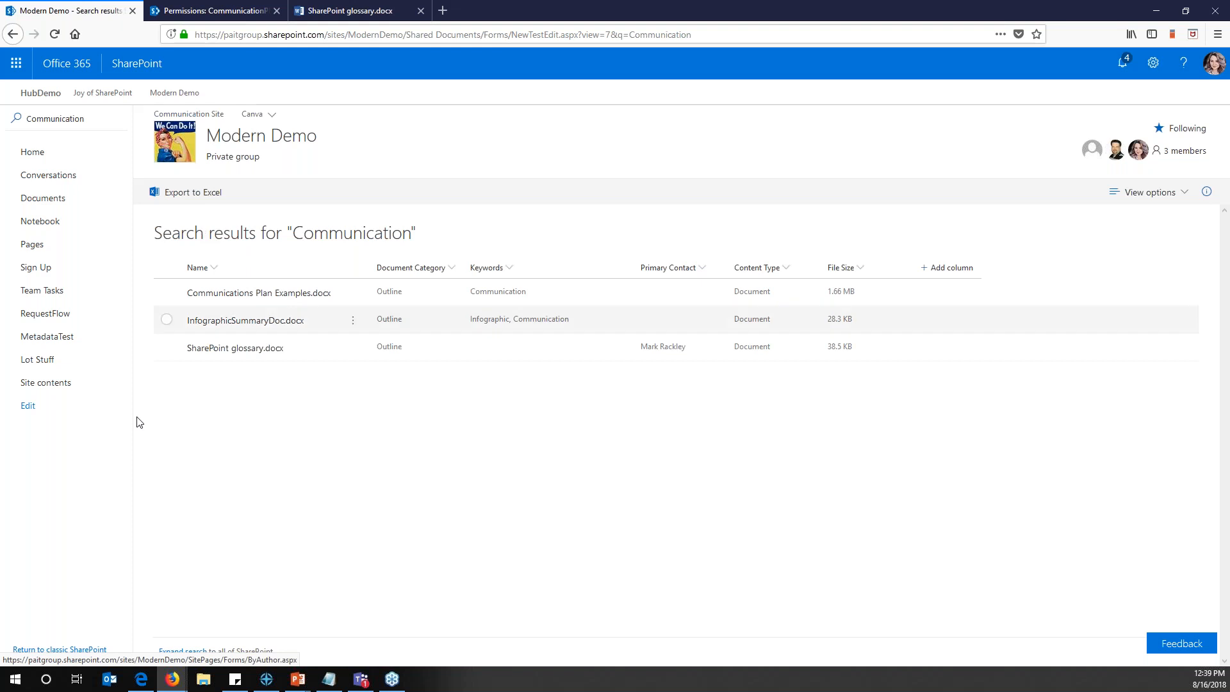
# Expand the search to all of SharePoint, examine the results and the Modified date refiner, and return to the library's search results
pyautogui.click(187, 653)
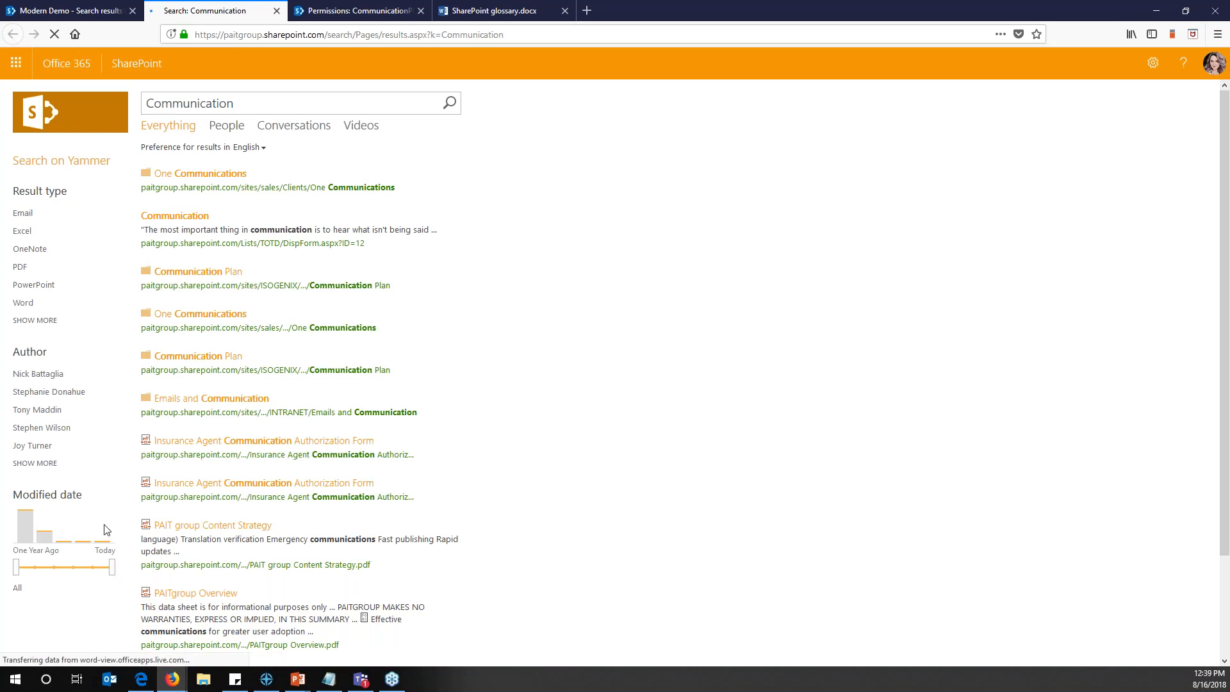
pyautogui.click(110, 498)
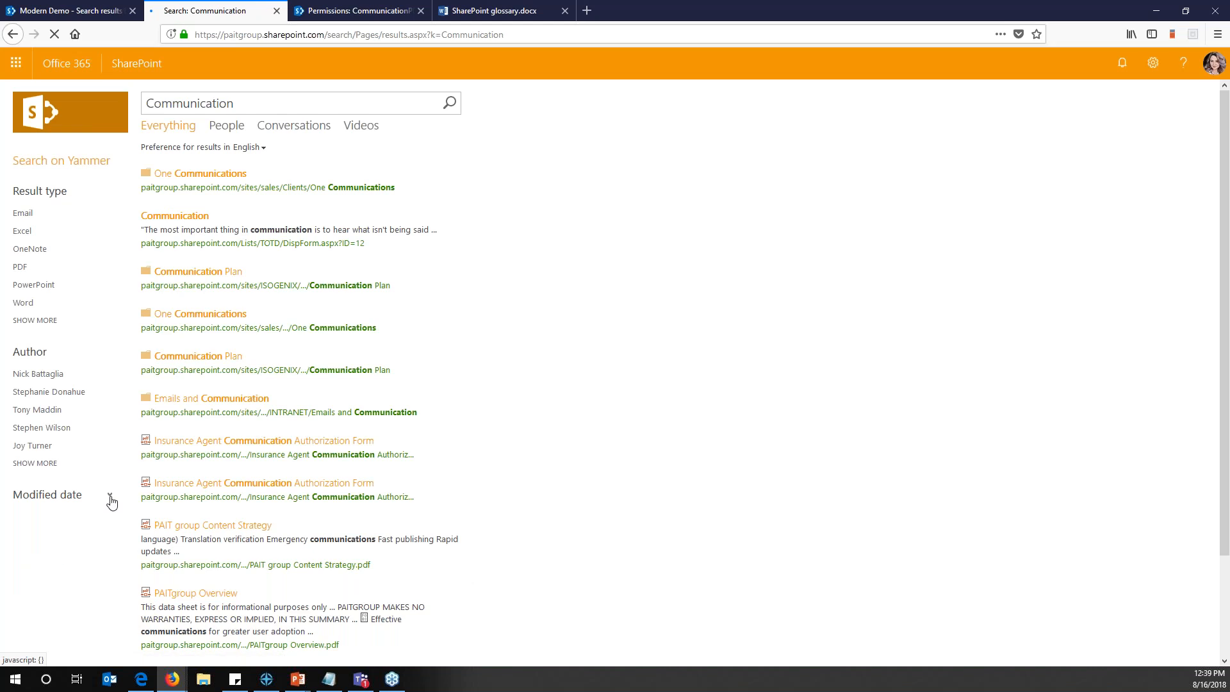
pyautogui.click(111, 498)
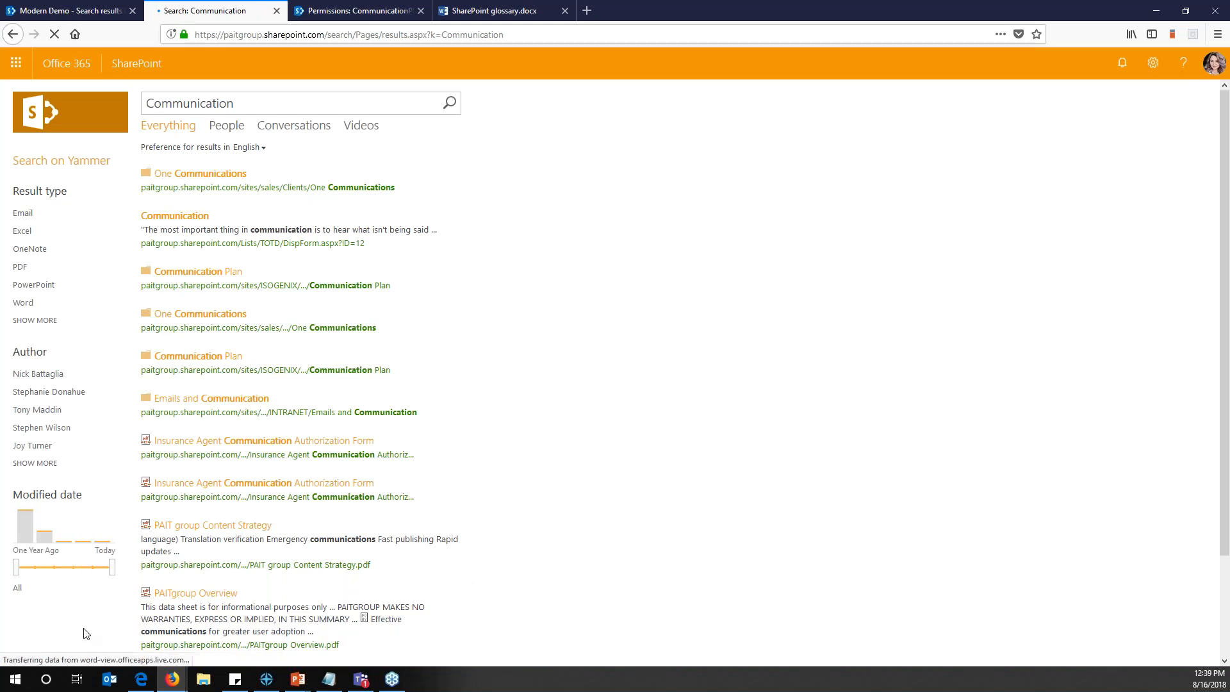
pyautogui.moveTo(263, 448)
pyautogui.click(82, 12)
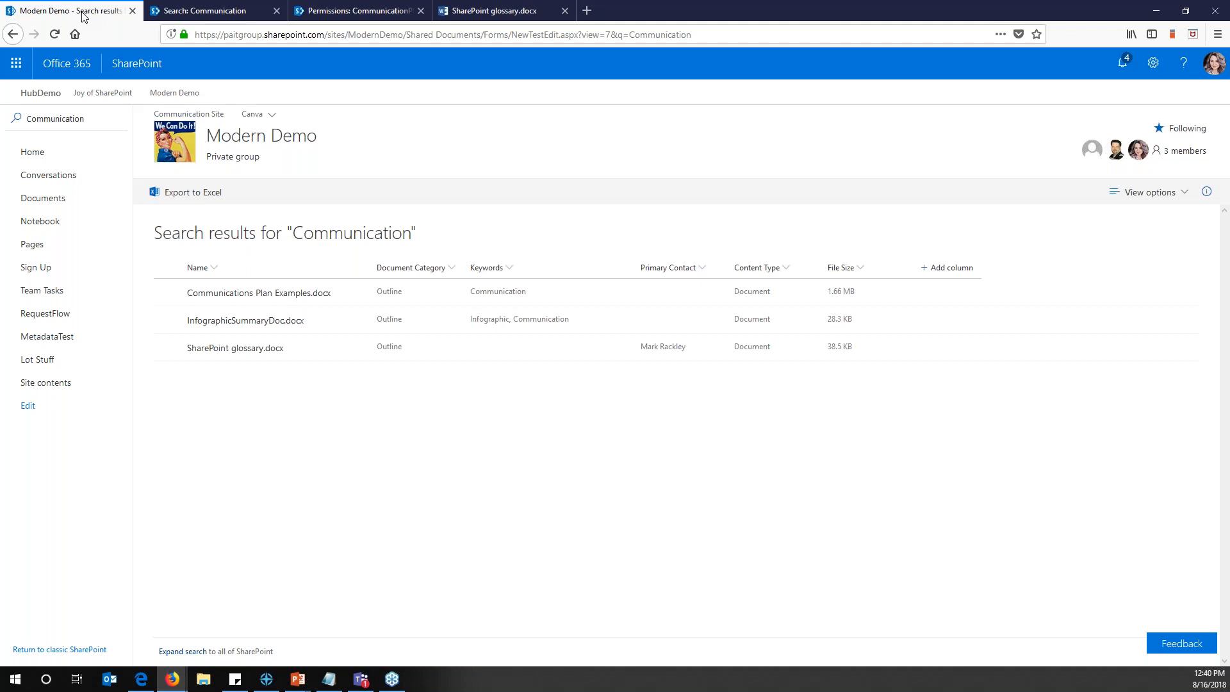
# Open the Modern Demo home page for editing and add a Document library (preview) web part below the events
pyautogui.click(180, 156)
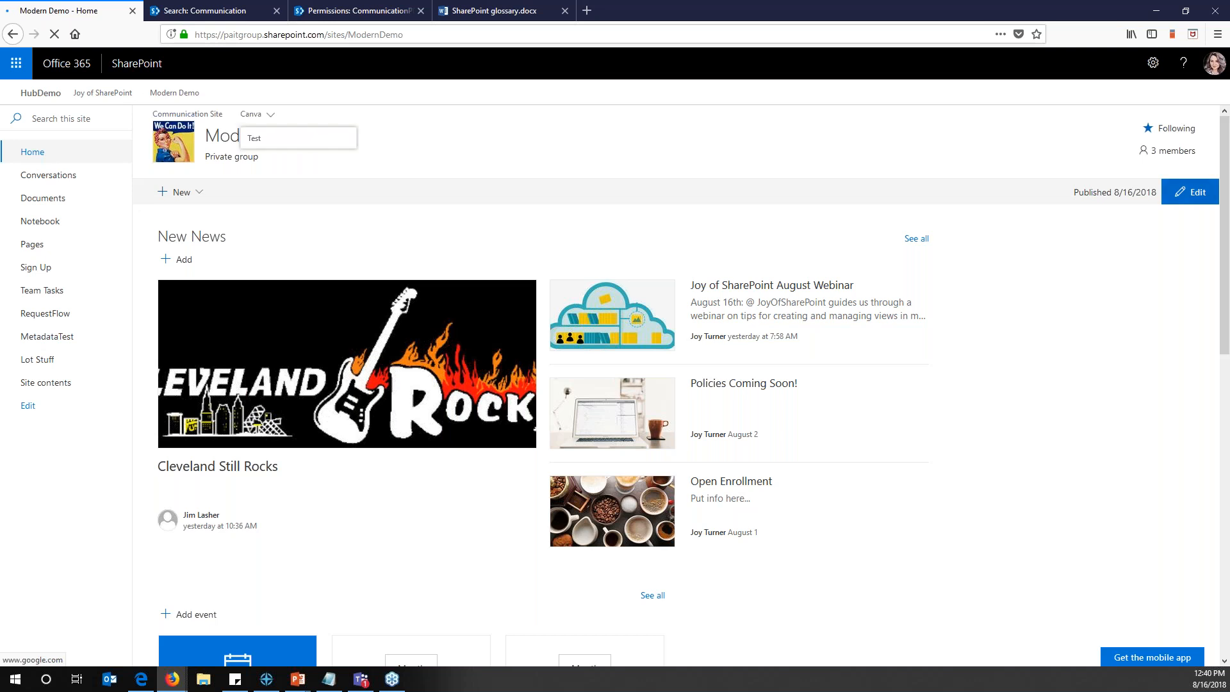
pyautogui.click(1190, 192)
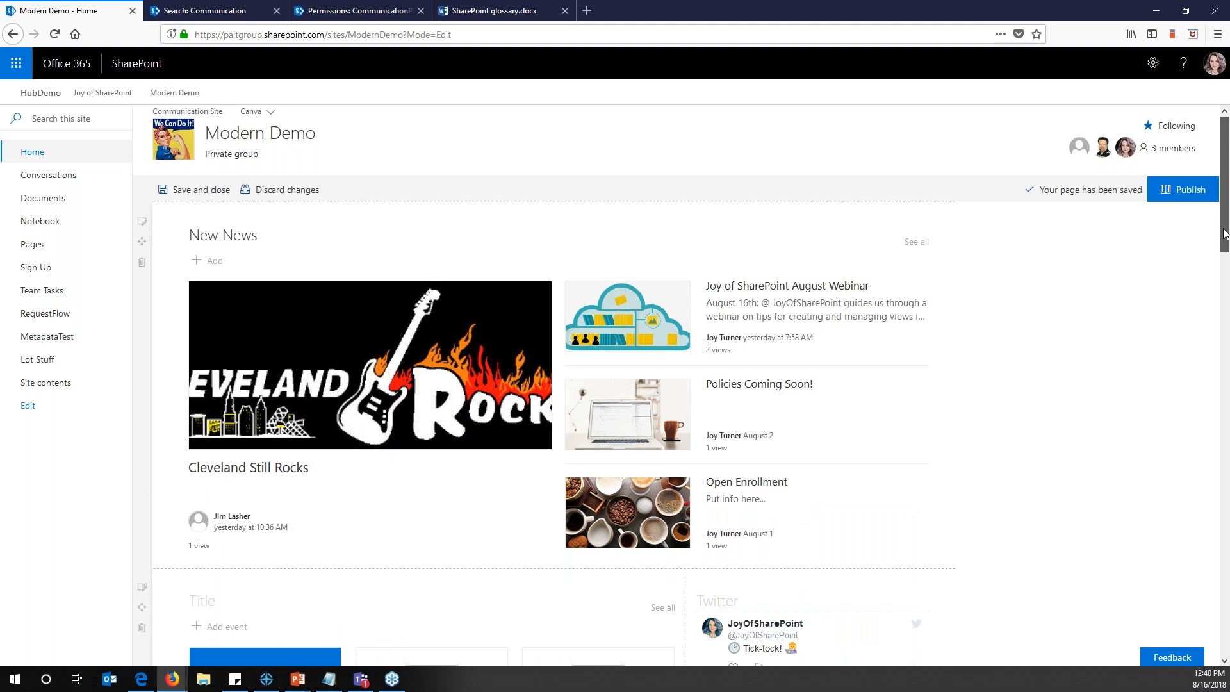
pyautogui.moveTo(1225, 234); pyautogui.dragTo(1225, 383)
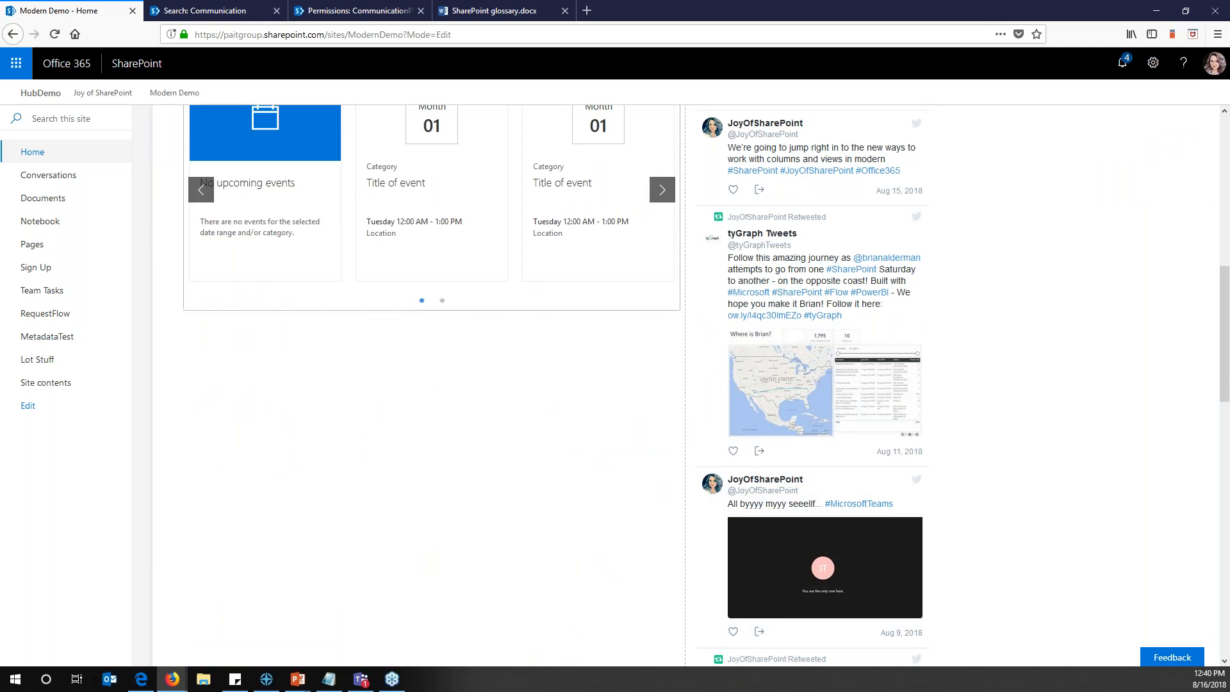
pyautogui.moveTo(431, 319)
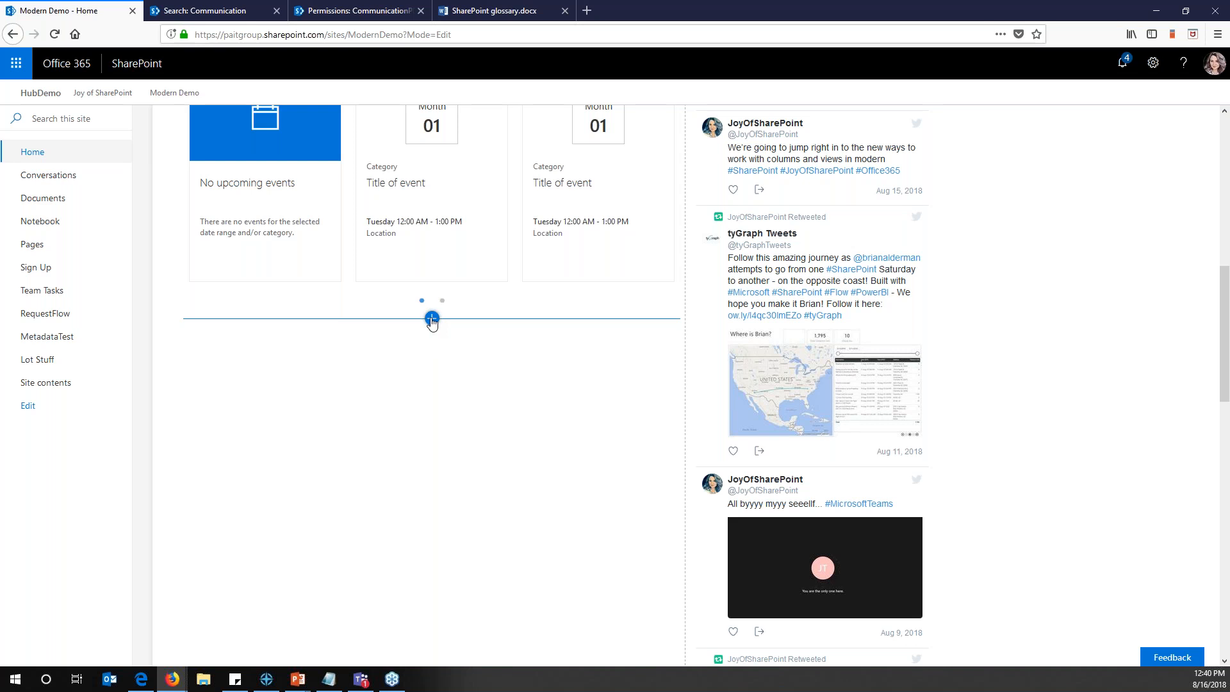
pyautogui.click(432, 319)
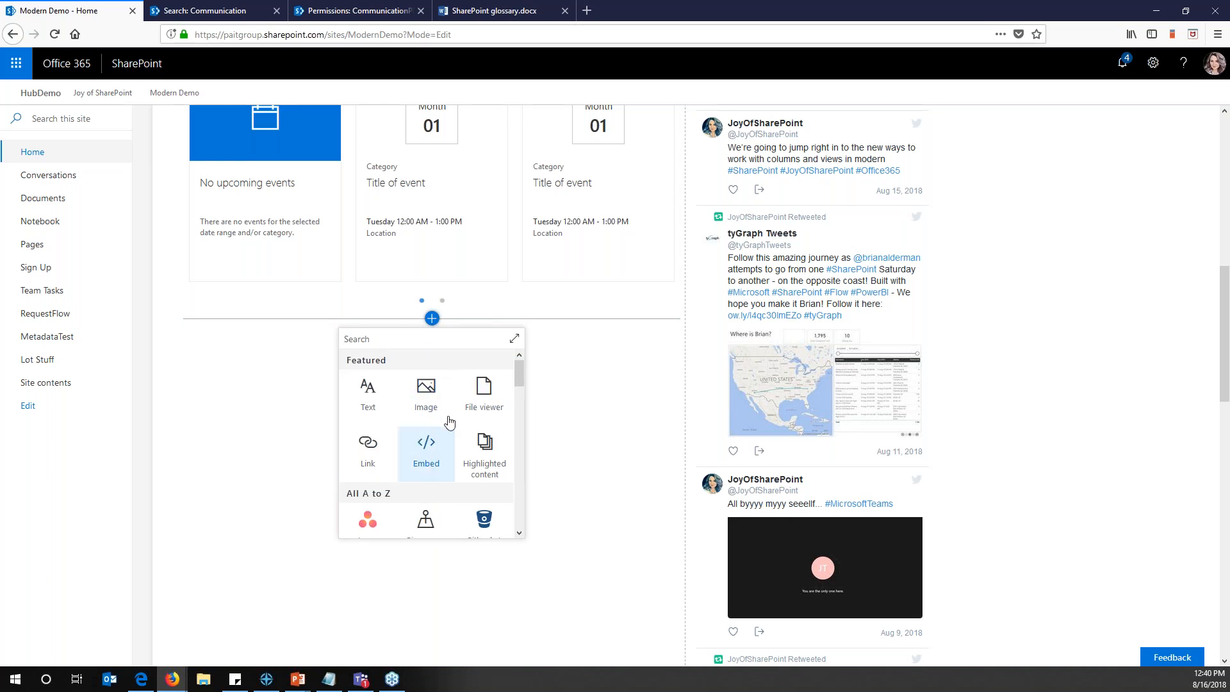
pyautogui.click(514, 346)
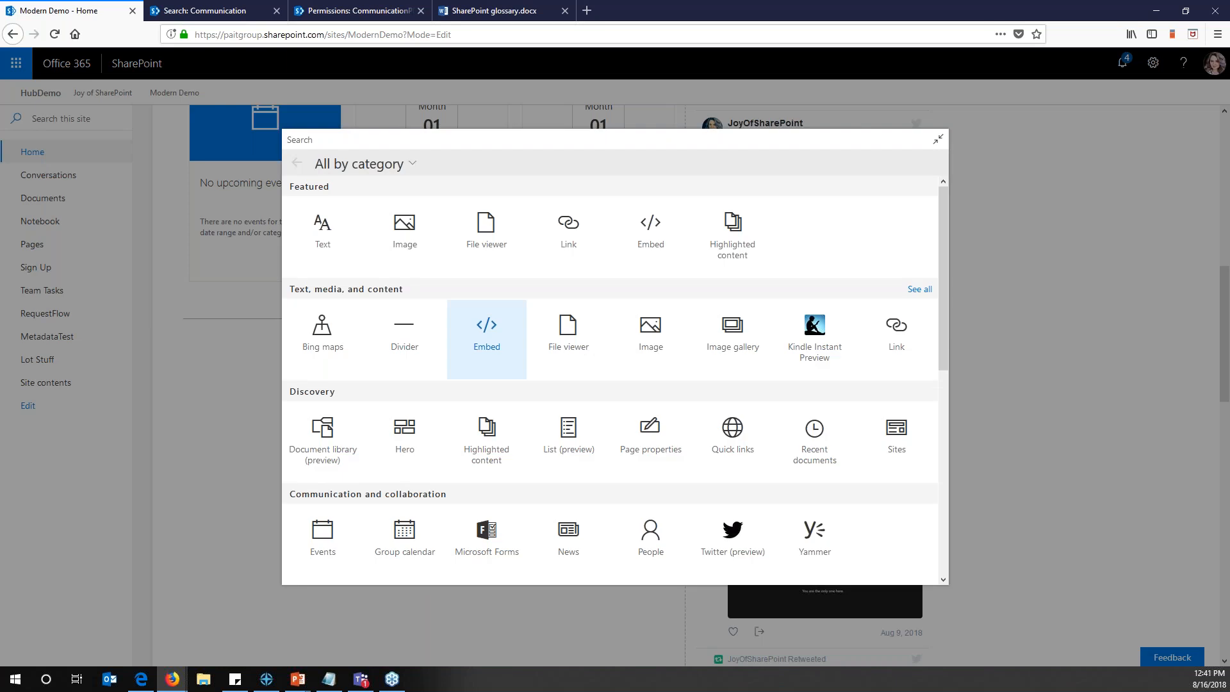
pyautogui.click(326, 445)
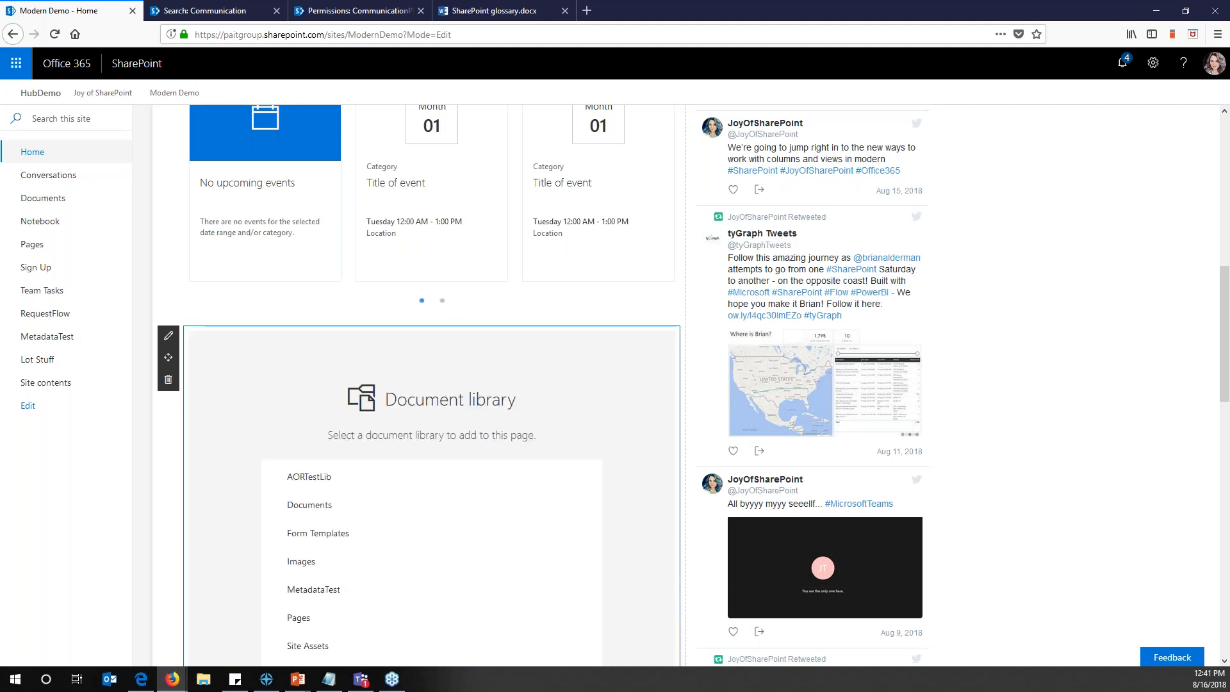
# Show the Documents library in the new web part and set its view to Grouped
pyautogui.moveTo(1224, 292); pyautogui.dragTo(1224, 345)
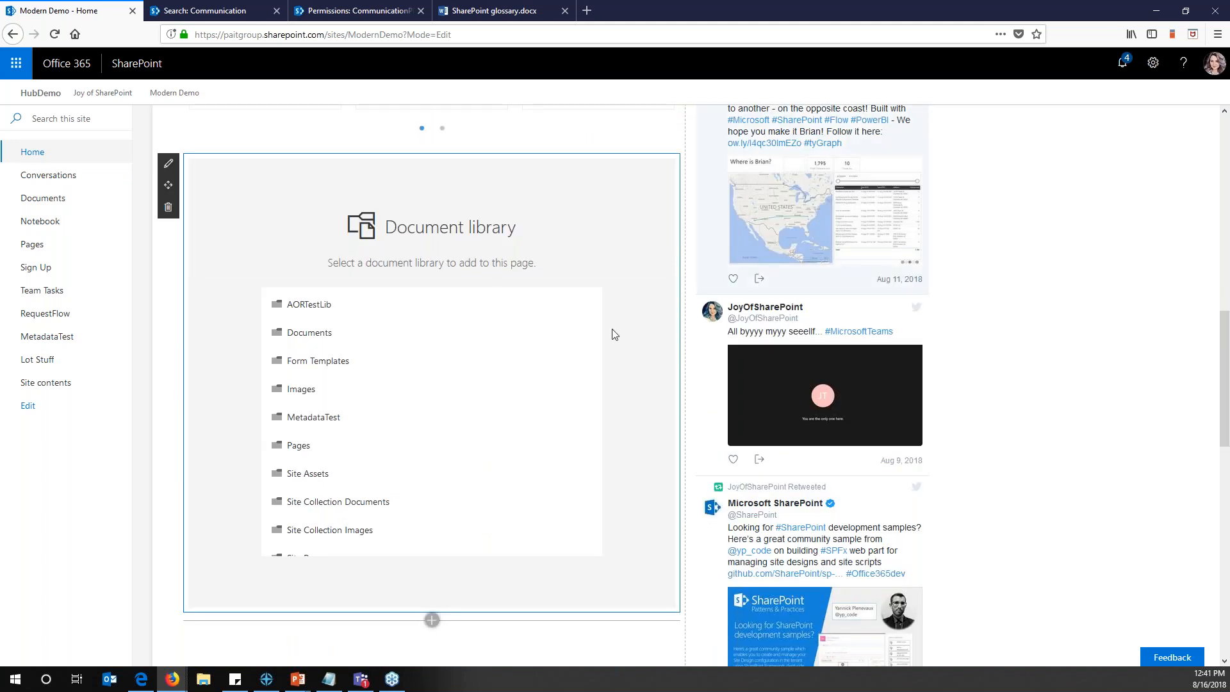
pyautogui.click(453, 329)
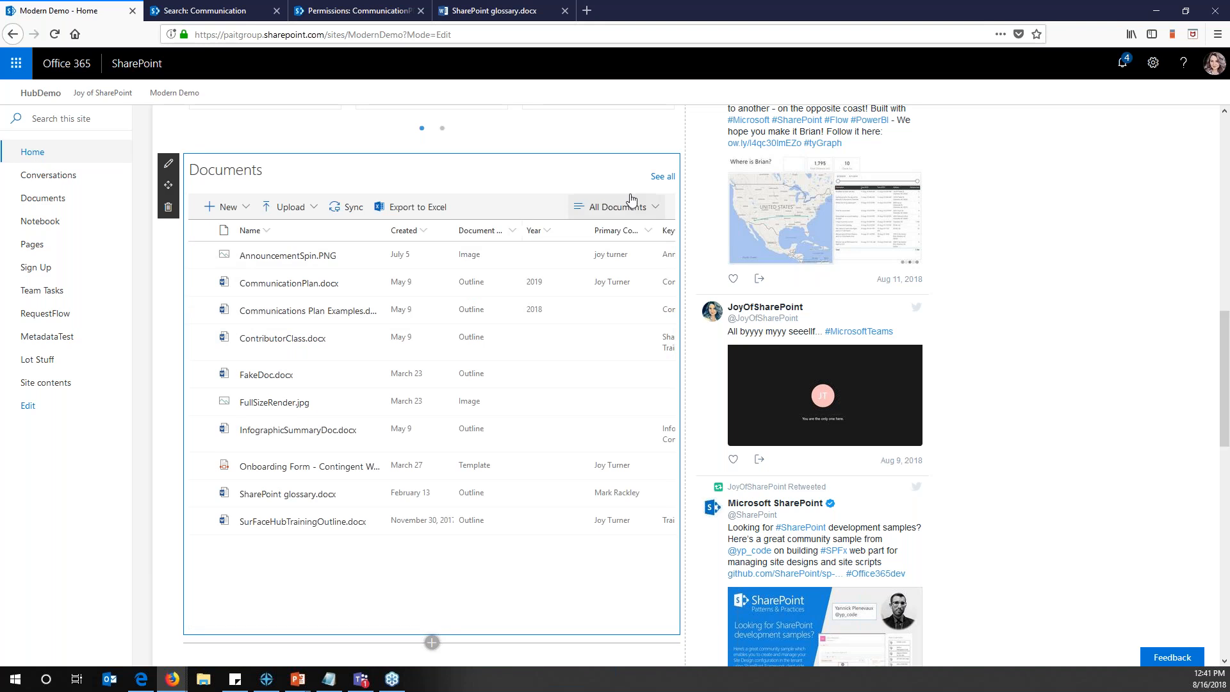
pyautogui.click(654, 207)
pyautogui.click(607, 309)
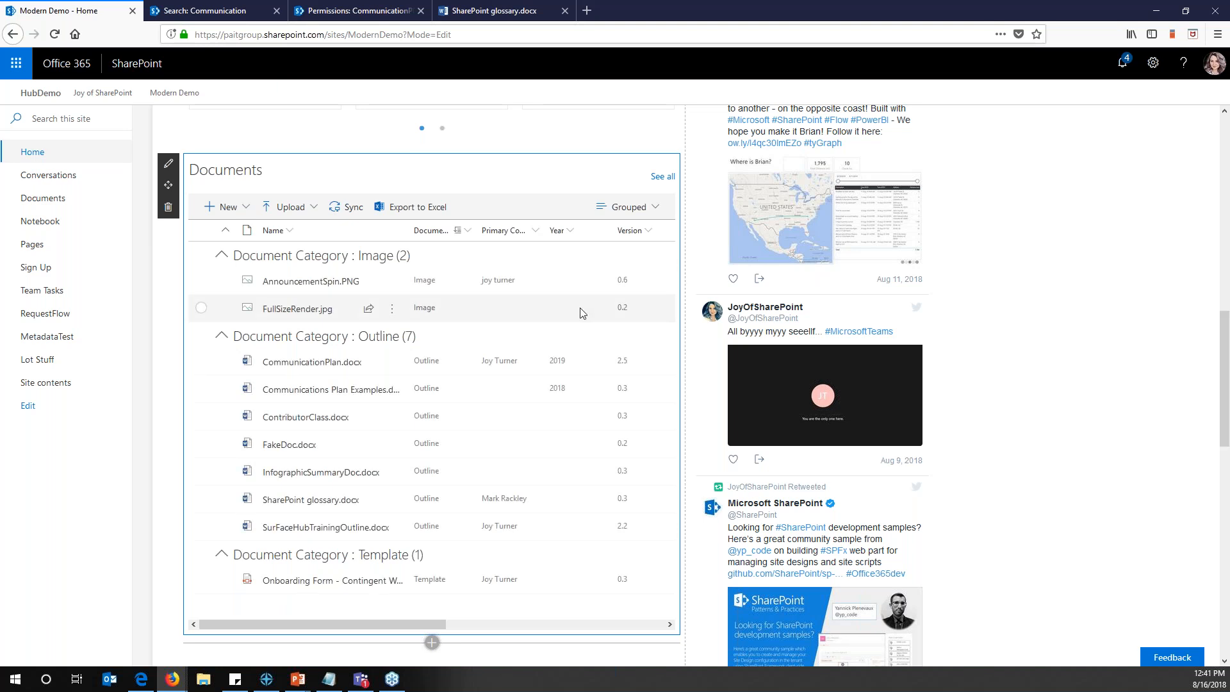
# Collapse the Image, Outline and Template category groups in the web part and expand the Image group again
pyautogui.click(222, 256)
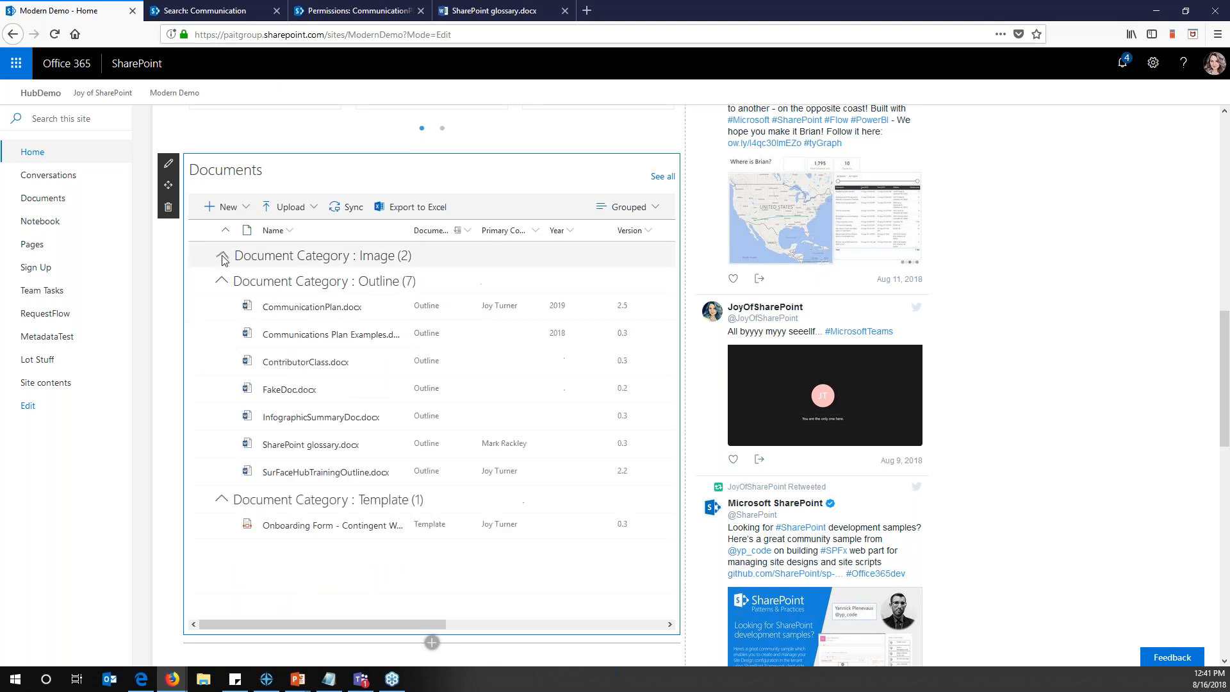
pyautogui.click(221, 281)
pyautogui.click(222, 307)
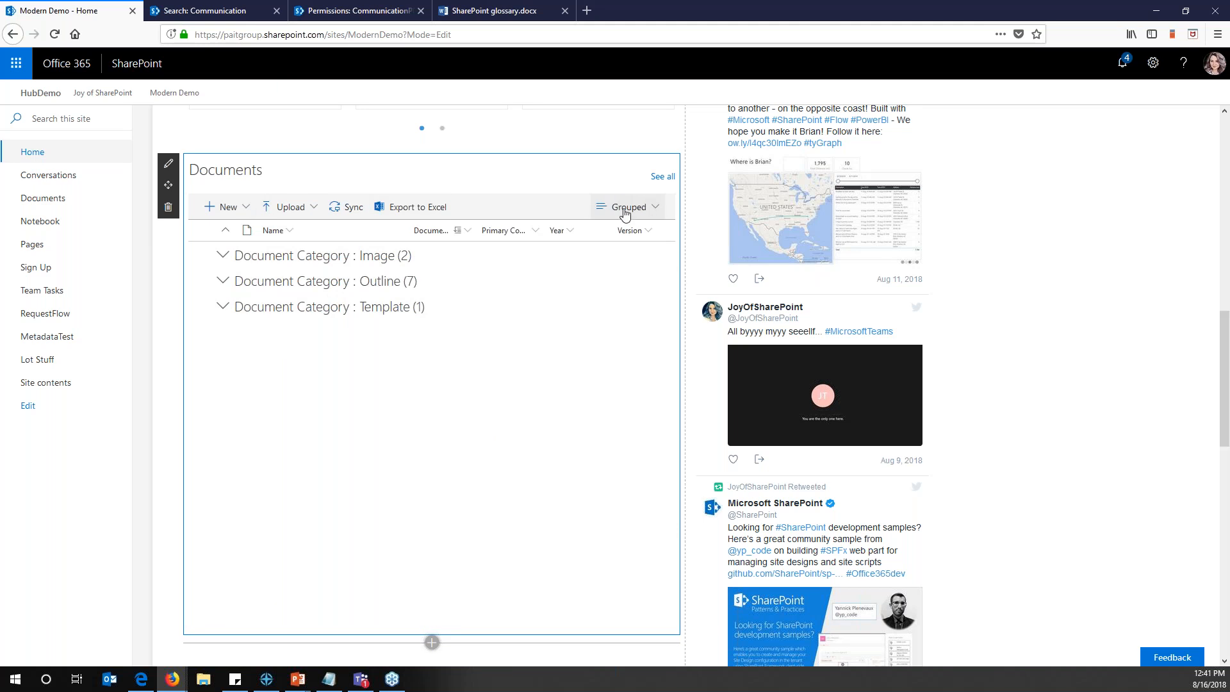
pyautogui.click(224, 256)
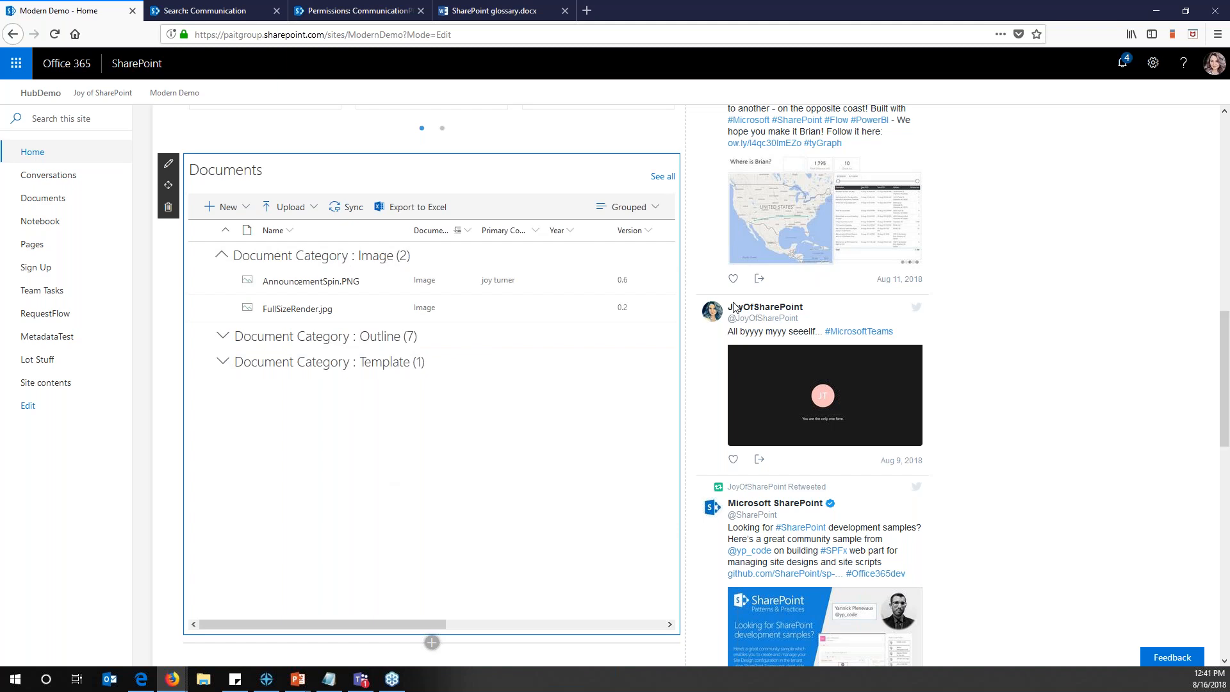
# Publish the home page and bring up its Documents web part on the published page
pyautogui.moveTo(1227, 351); pyautogui.dragTo(1228, 149)
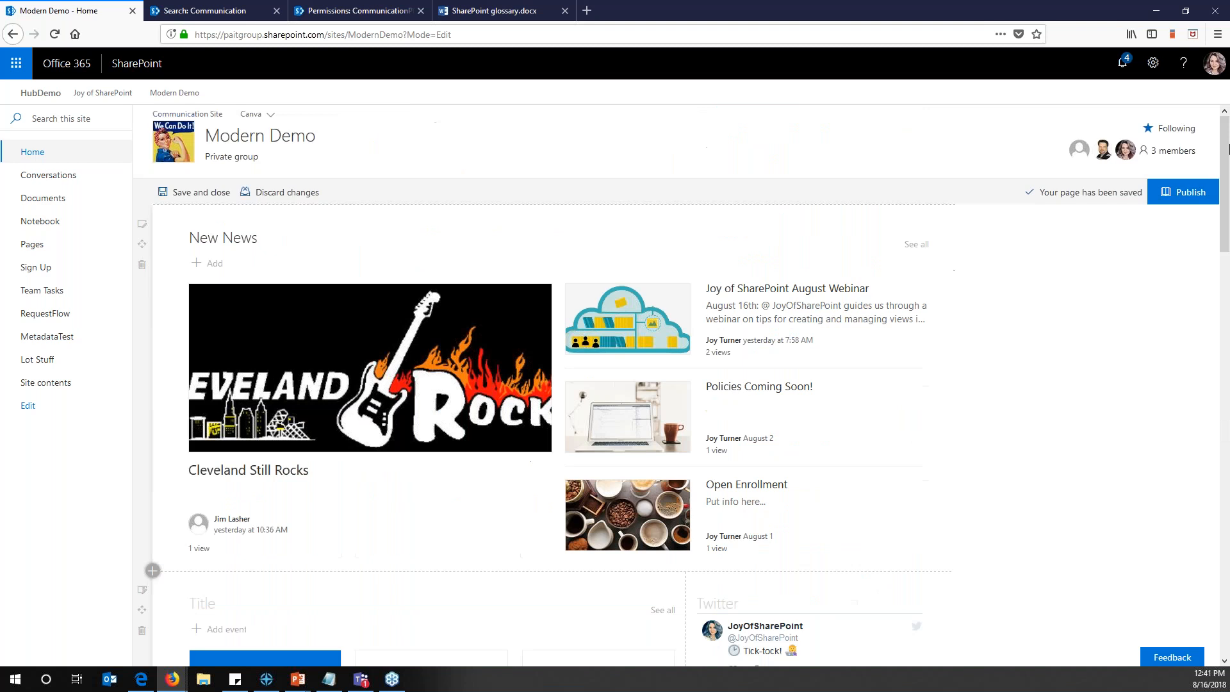
pyautogui.click(1187, 192)
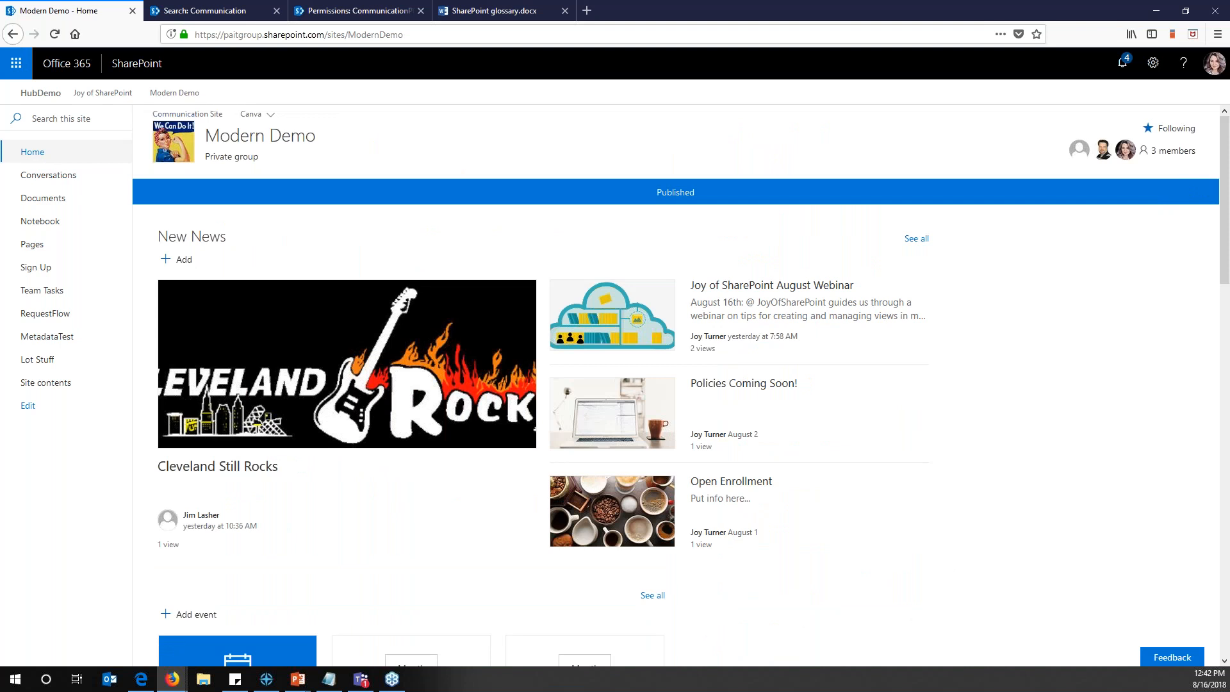
pyautogui.scroll(-2, 1225, 196)
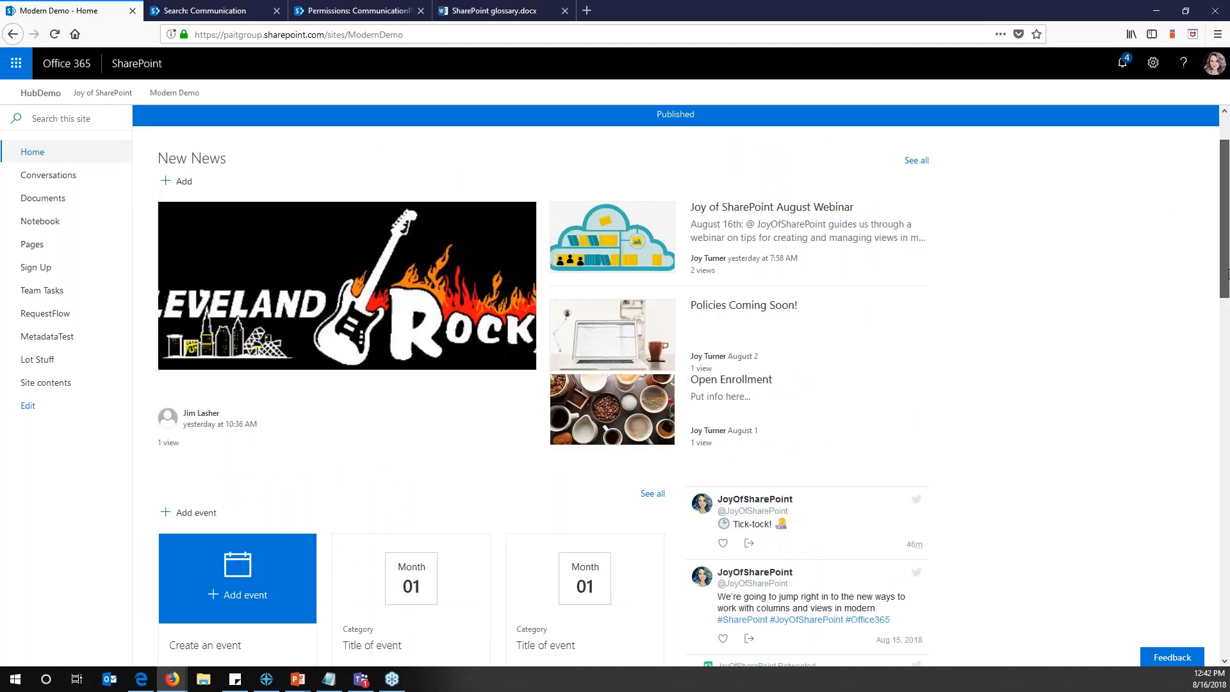
pyautogui.moveTo(1229, 274); pyautogui.dragTo(1225, 444)
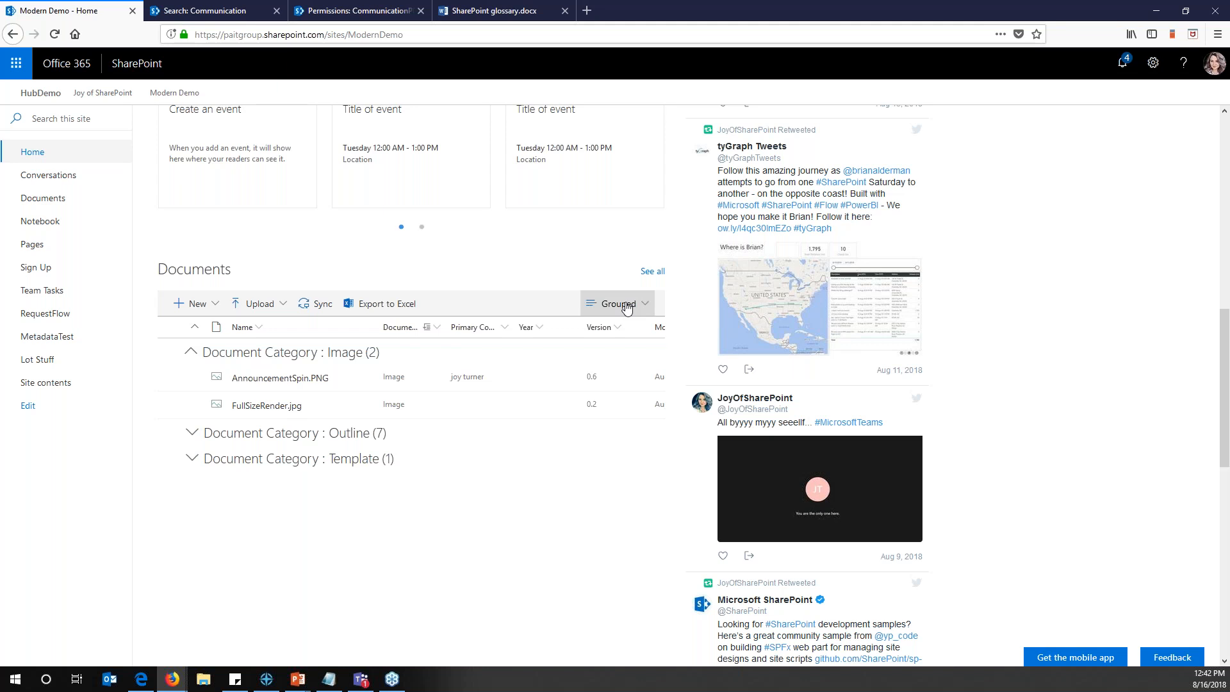
# Switch the published Documents web part to the All Documents view and back to Grouped
pyautogui.click(627, 309)
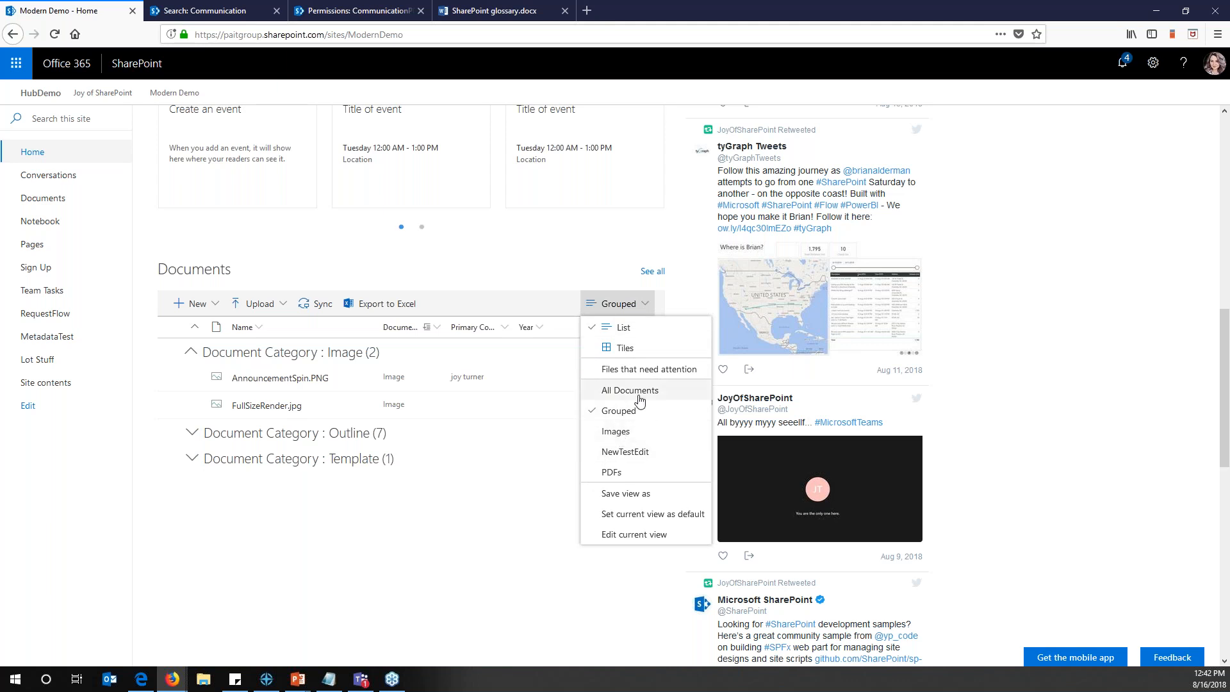
pyautogui.click(619, 391)
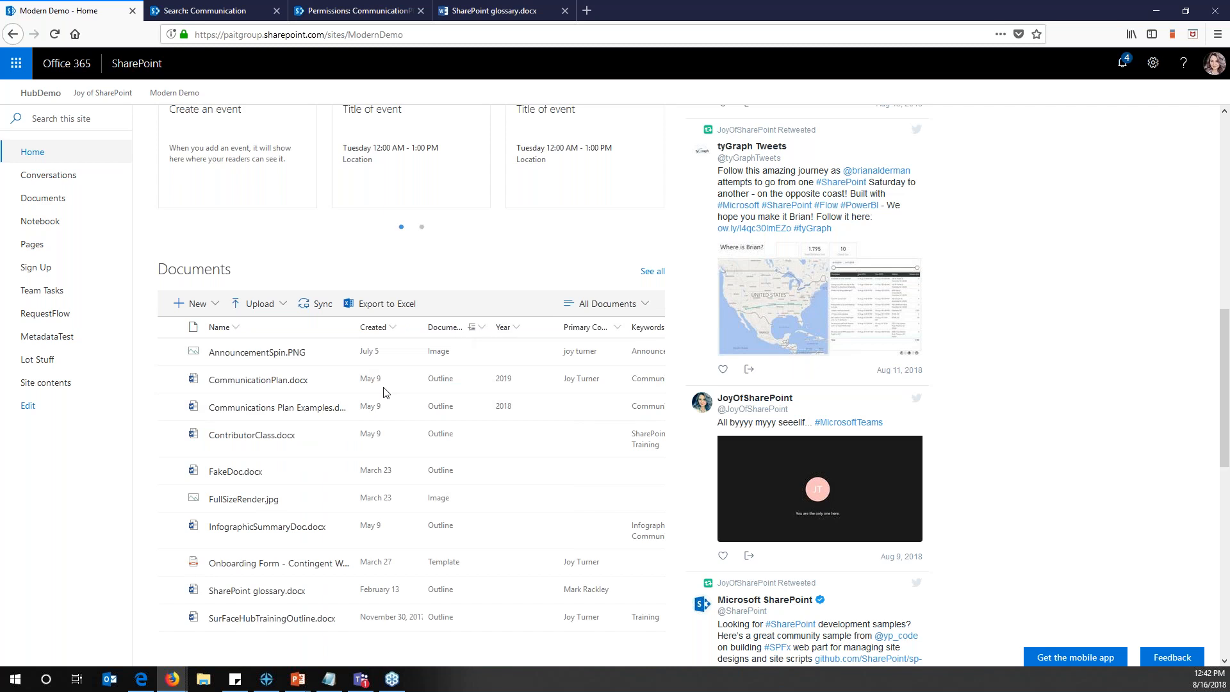
pyautogui.click(644, 308)
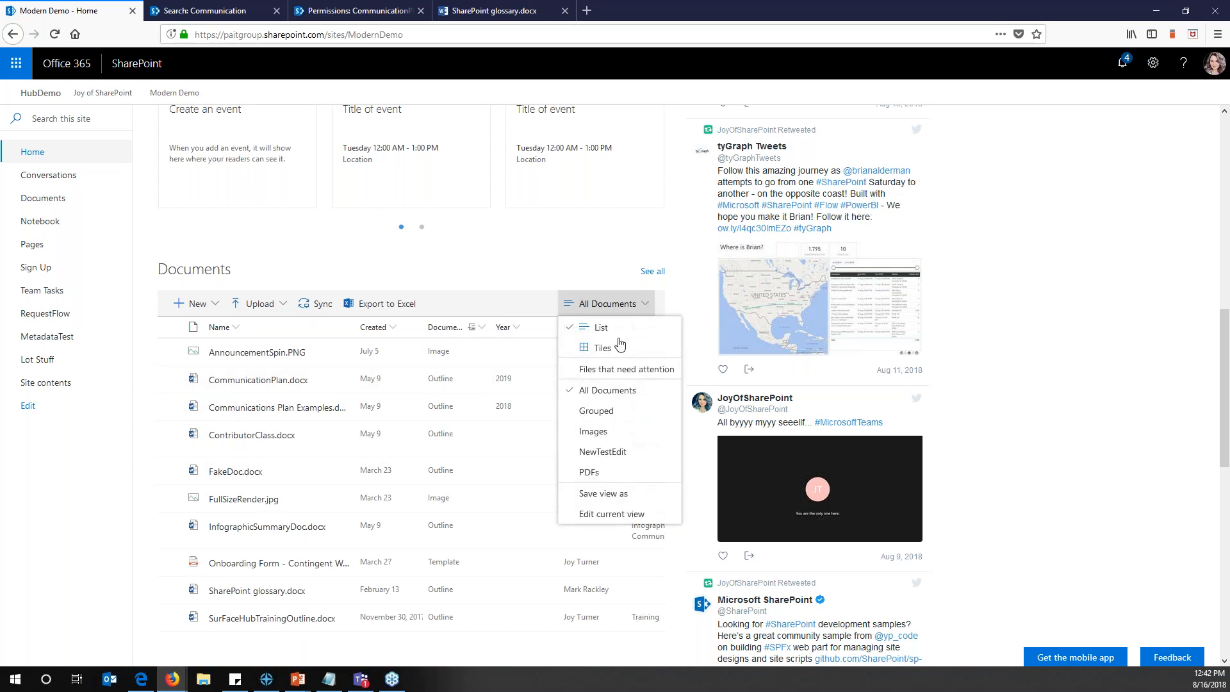
pyautogui.click(584, 412)
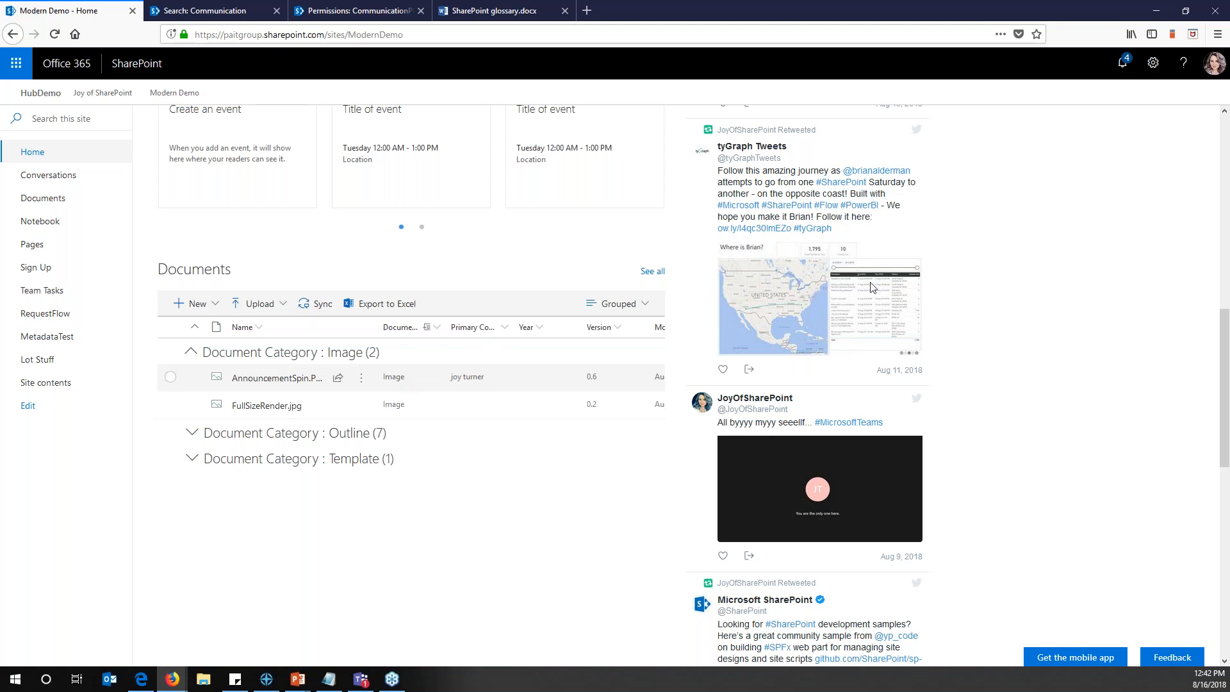
# Switch to the PowerPoint slide show and advance from the Column Settings slide to the Create View slide
pyautogui.moveTo(1227, 403); pyautogui.dragTo(1227, 396)
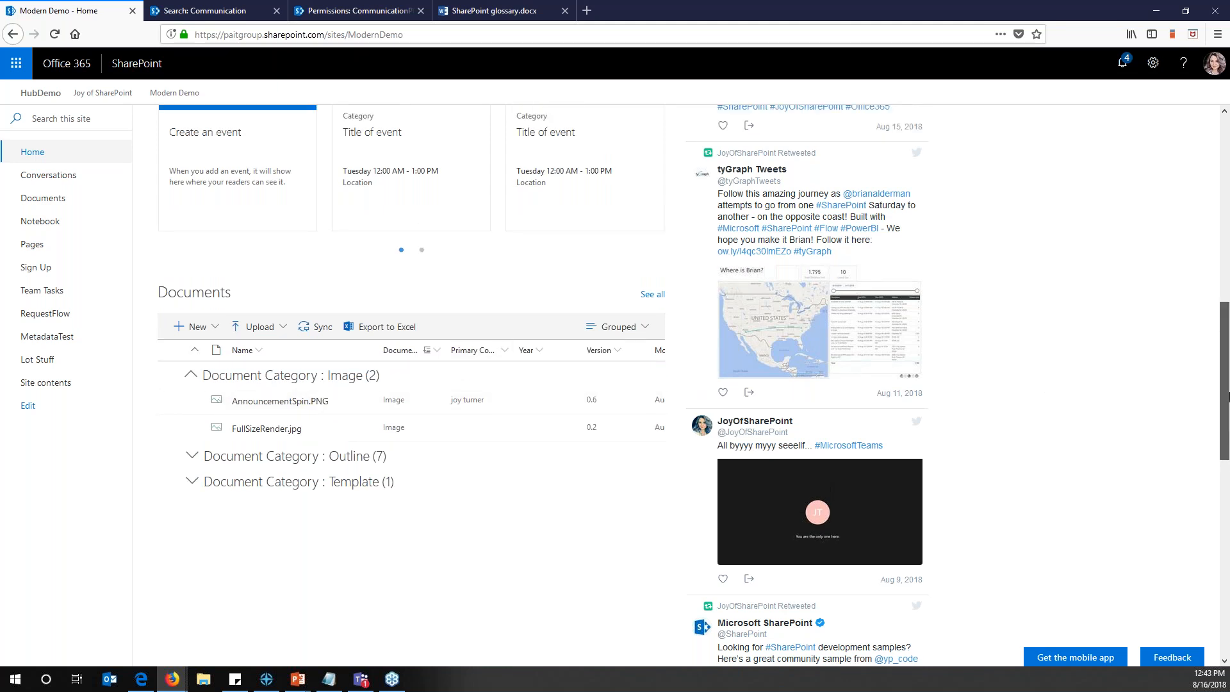
pyautogui.scroll(1, 1184, 362)
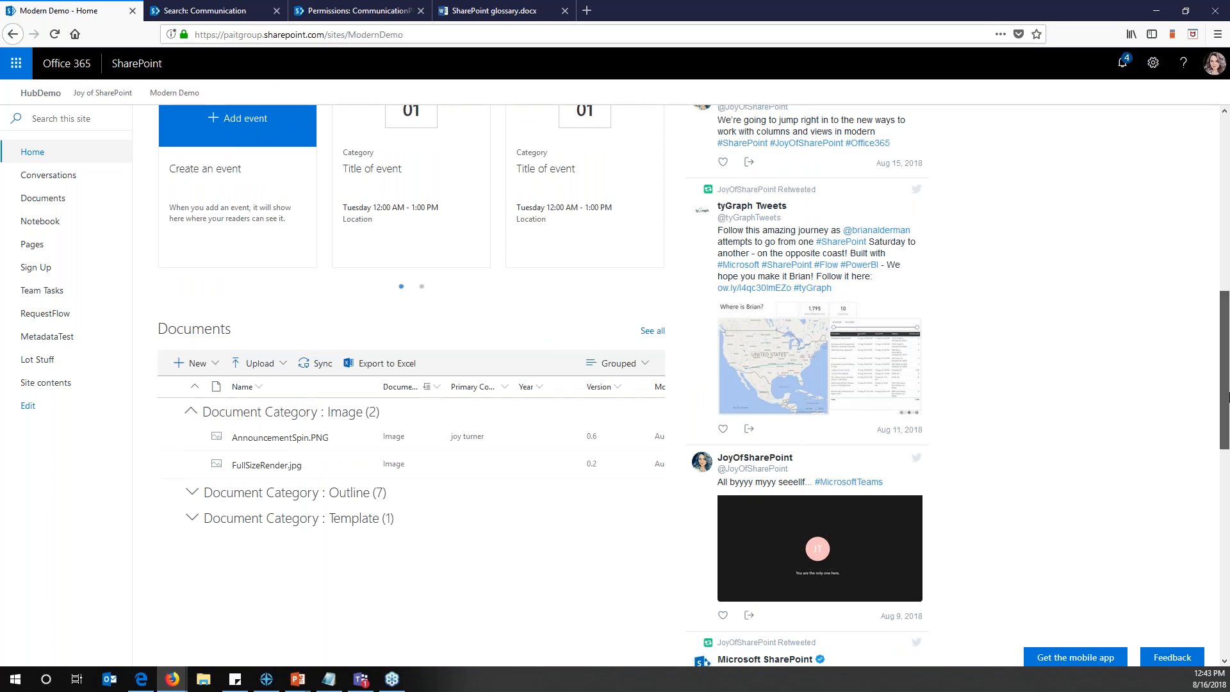
pyautogui.scroll(1, 1226, 351)
pyautogui.moveTo(1226, 352); pyautogui.dragTo(1227, 218)
pyautogui.click(299, 680)
pyautogui.click(289, 620)
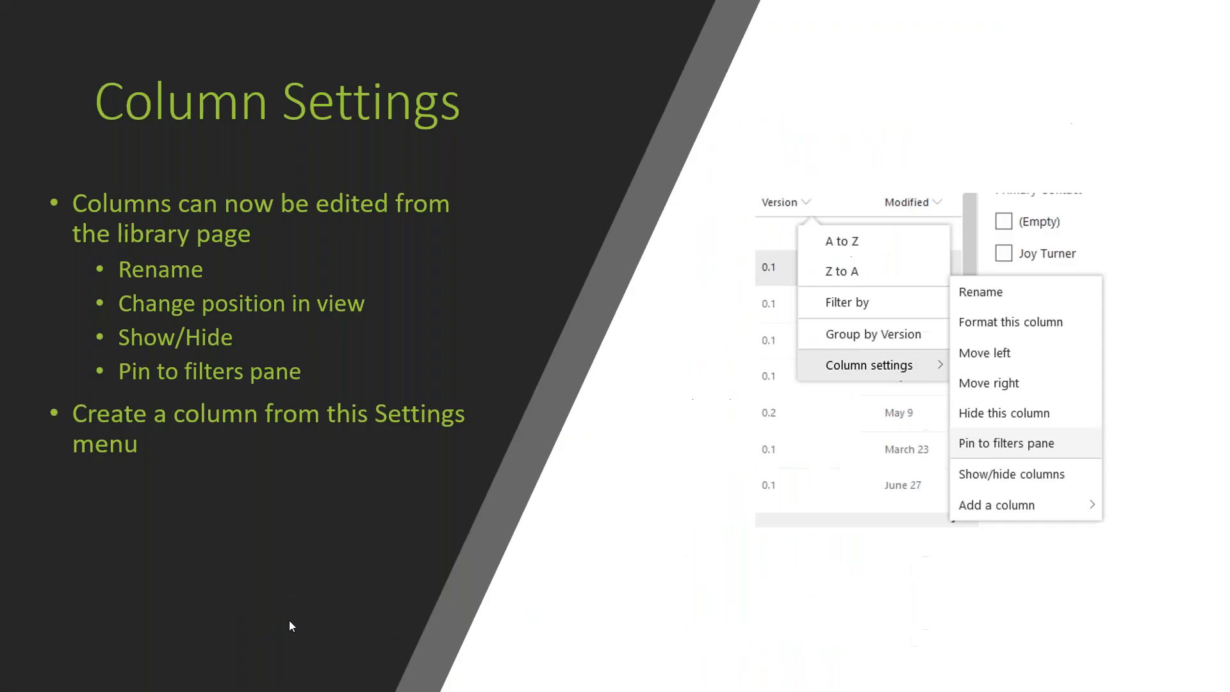
pyautogui.click(37, 679)
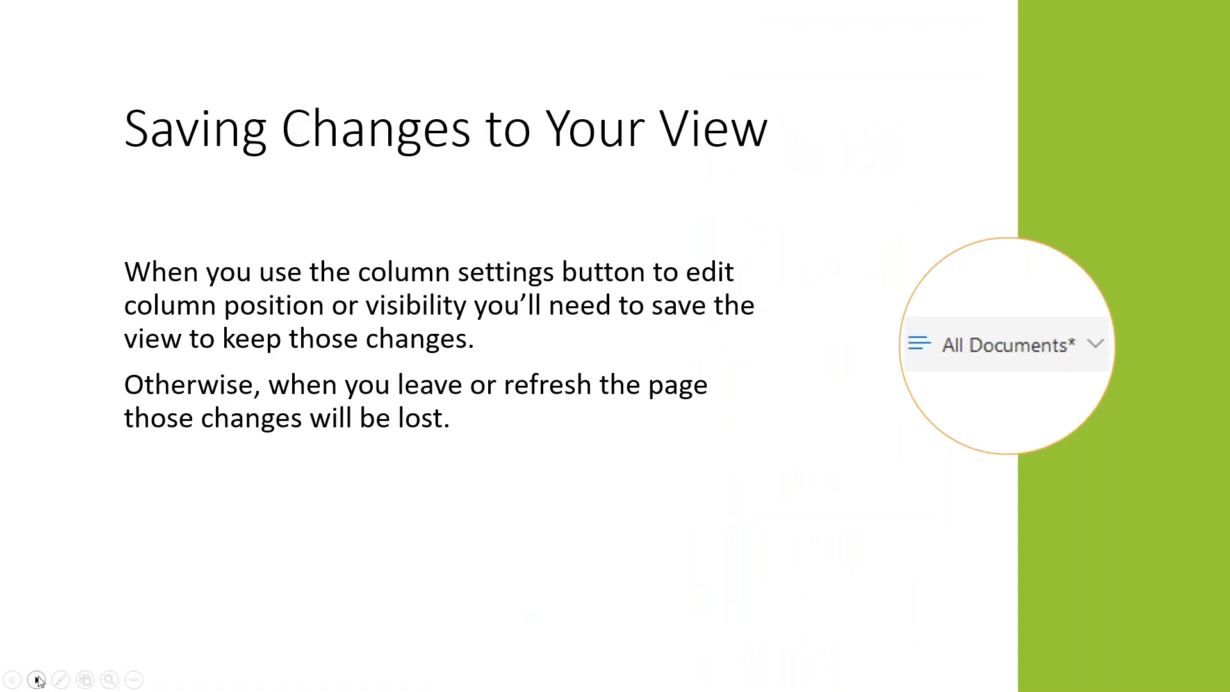
pyautogui.click(37, 680)
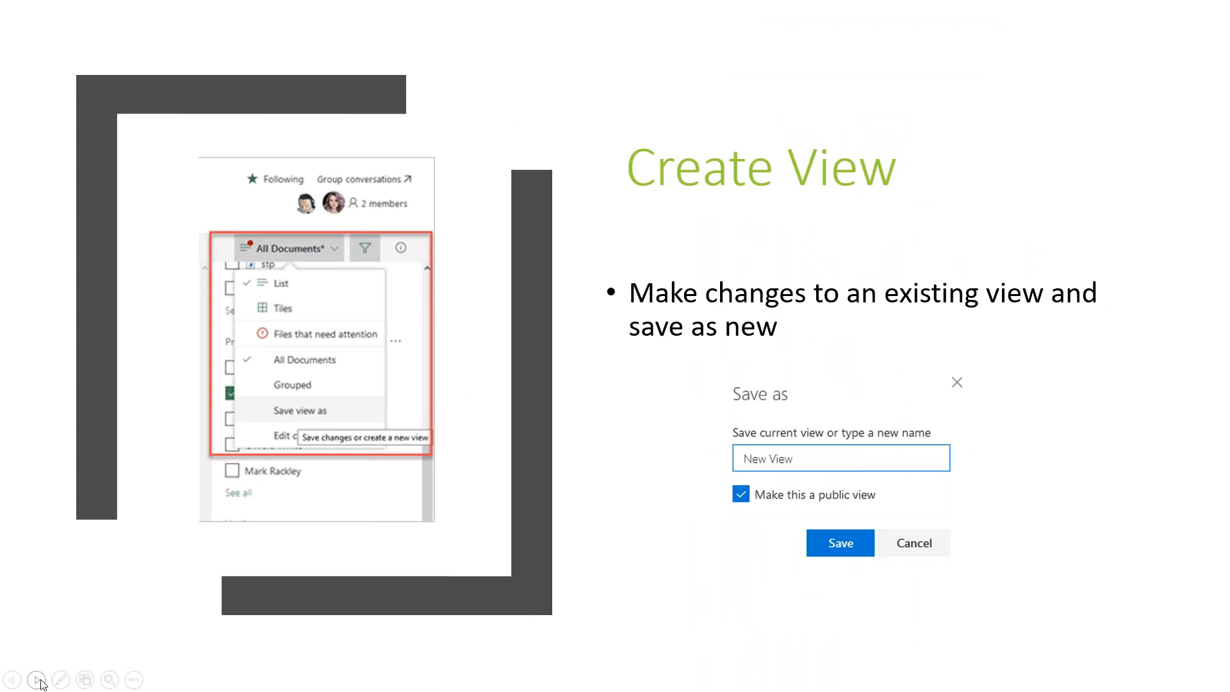